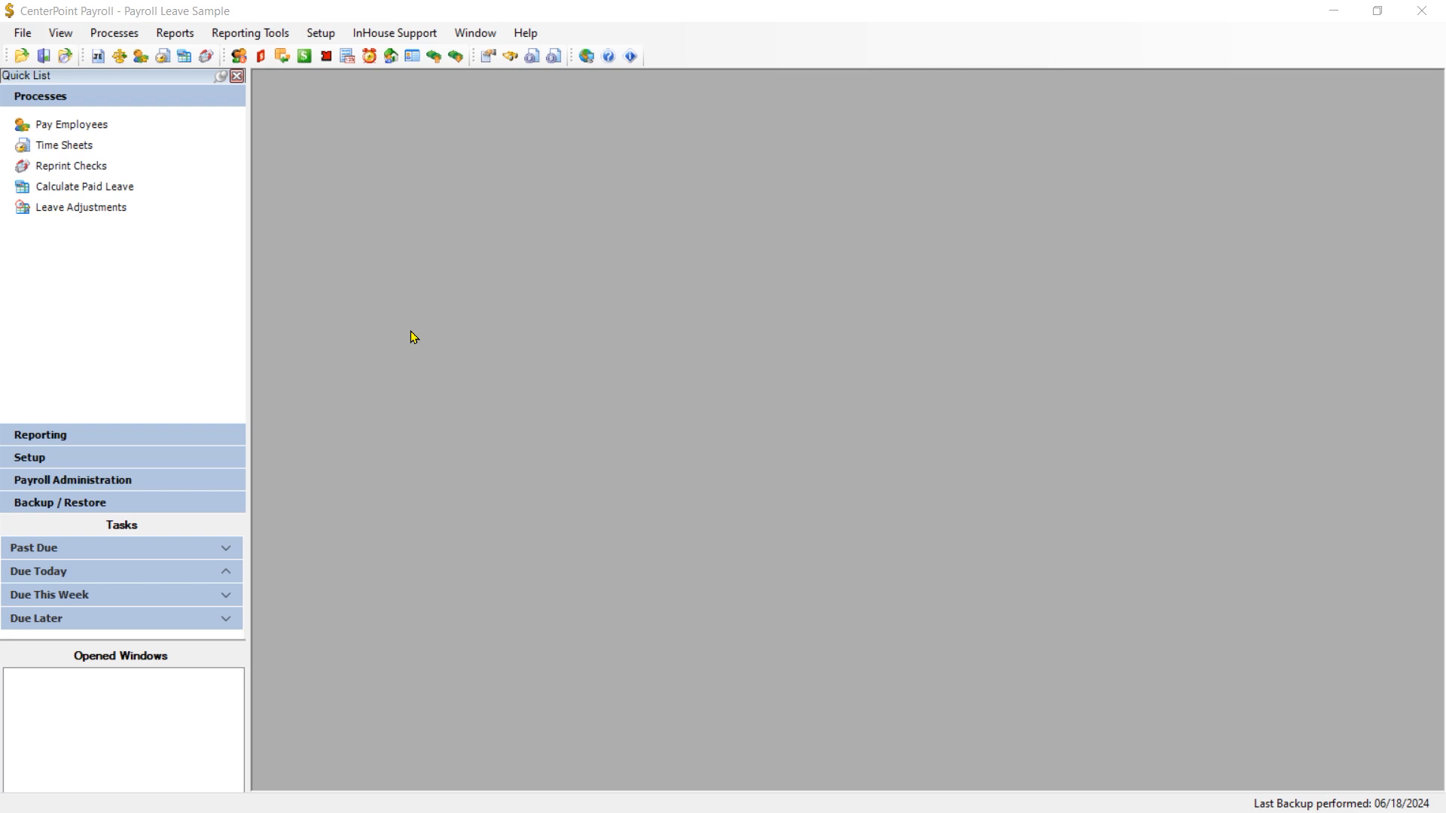
# Open the payroll leave categories and start a new leave with the Leave Setup Wizard, passing its introduction.
pyautogui.click(325, 36)
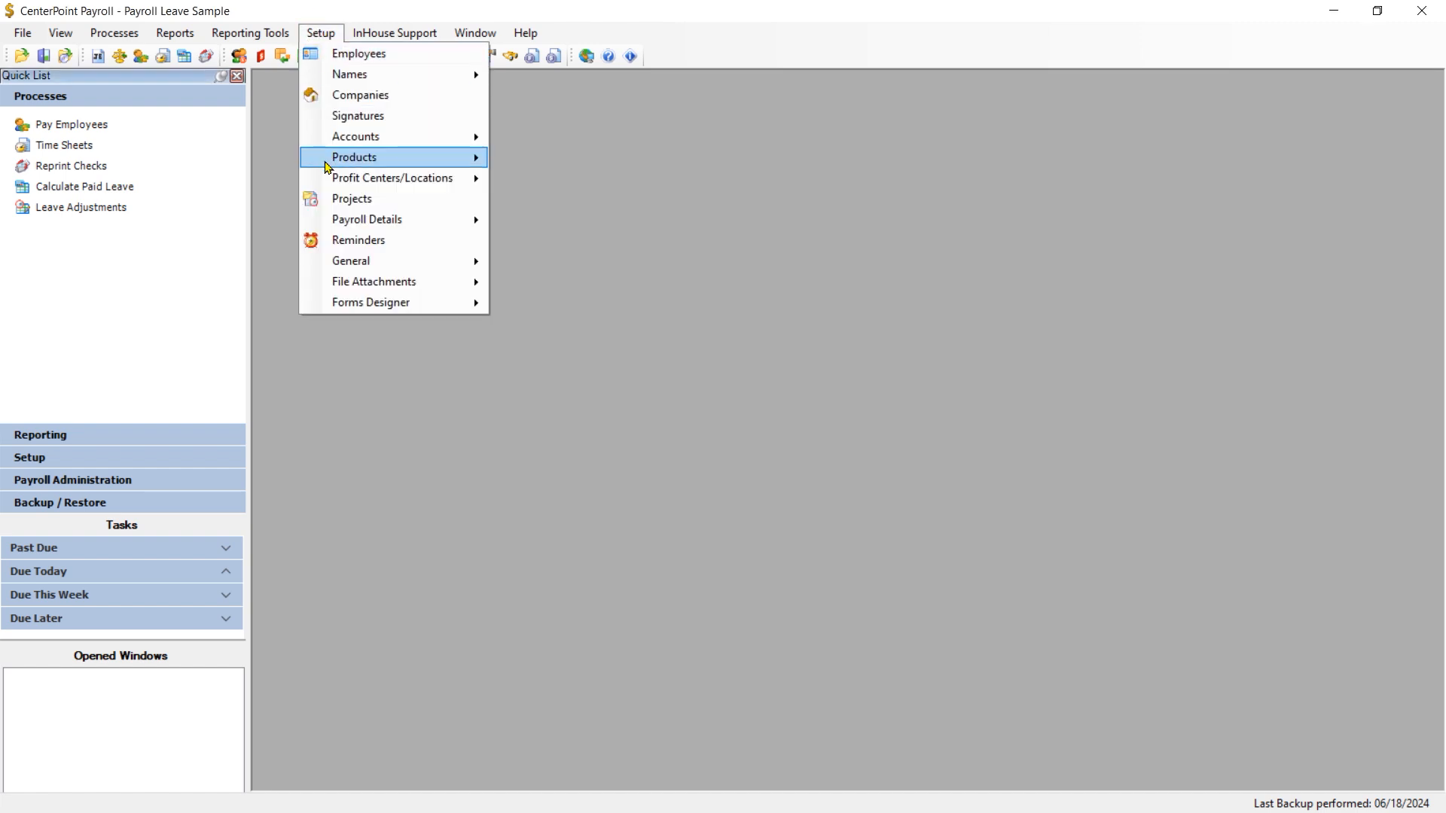
pyautogui.moveTo(349, 224)
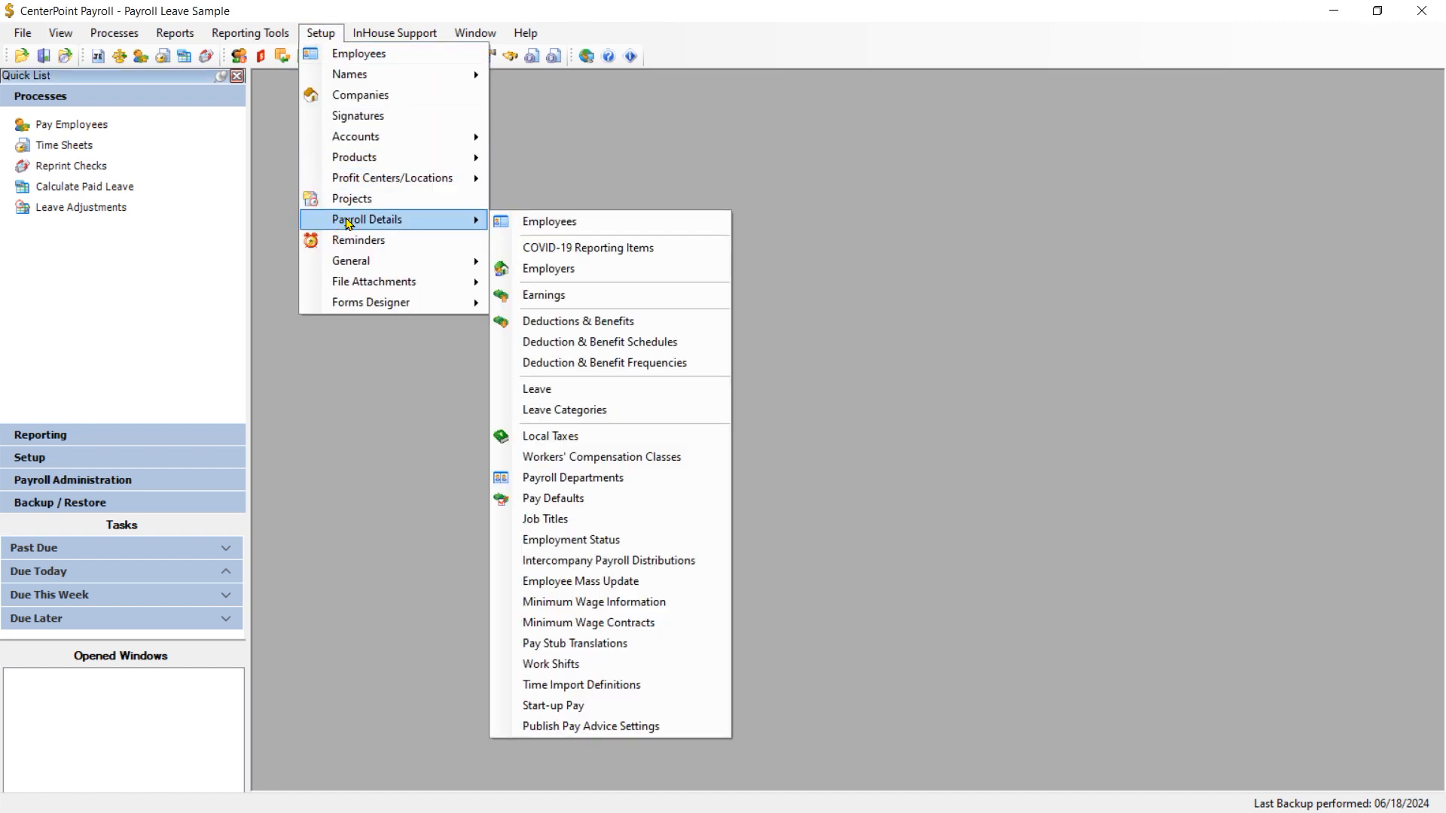
pyautogui.click(618, 409)
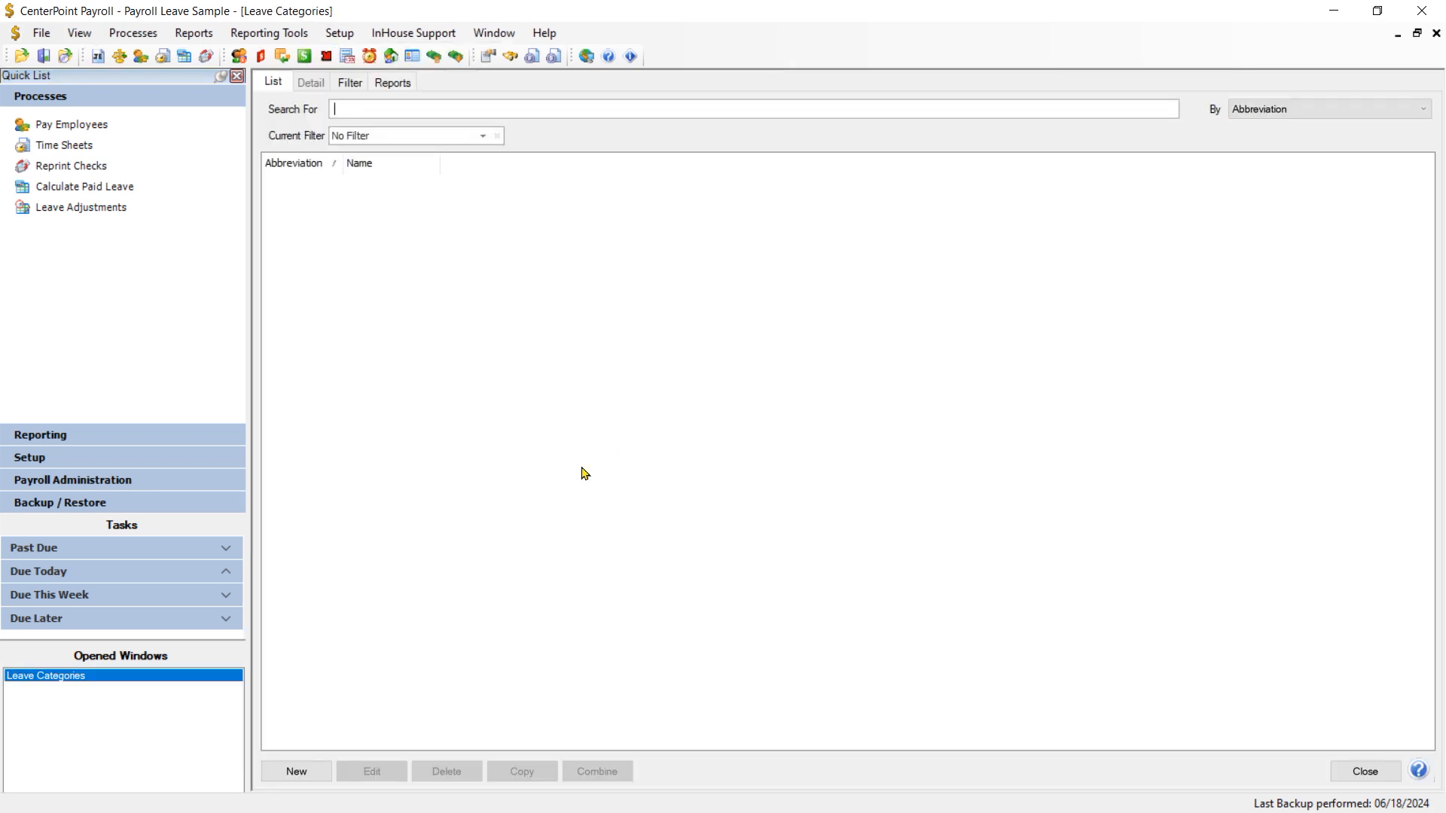
pyautogui.click(296, 772)
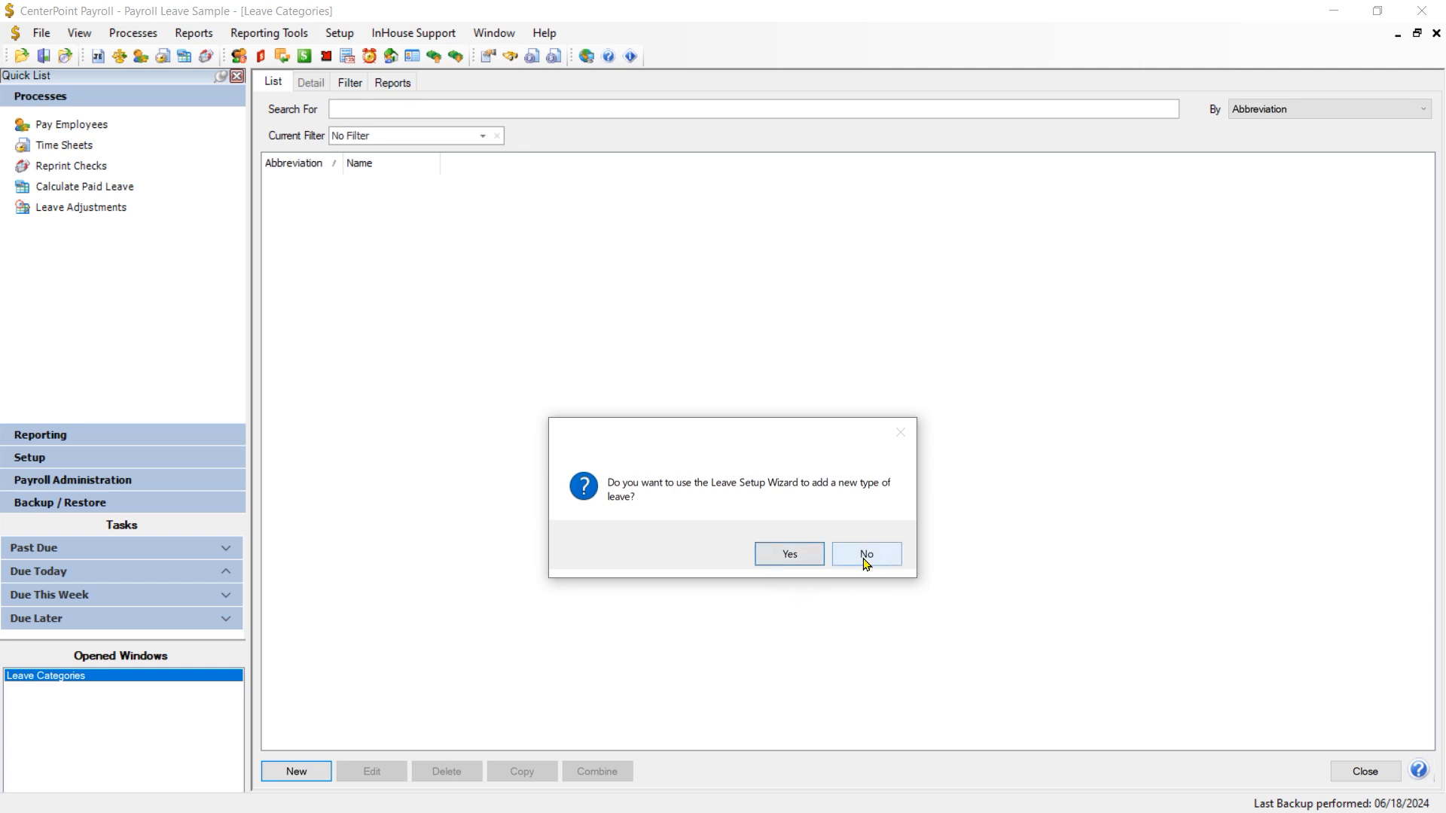
pyautogui.click(781, 557)
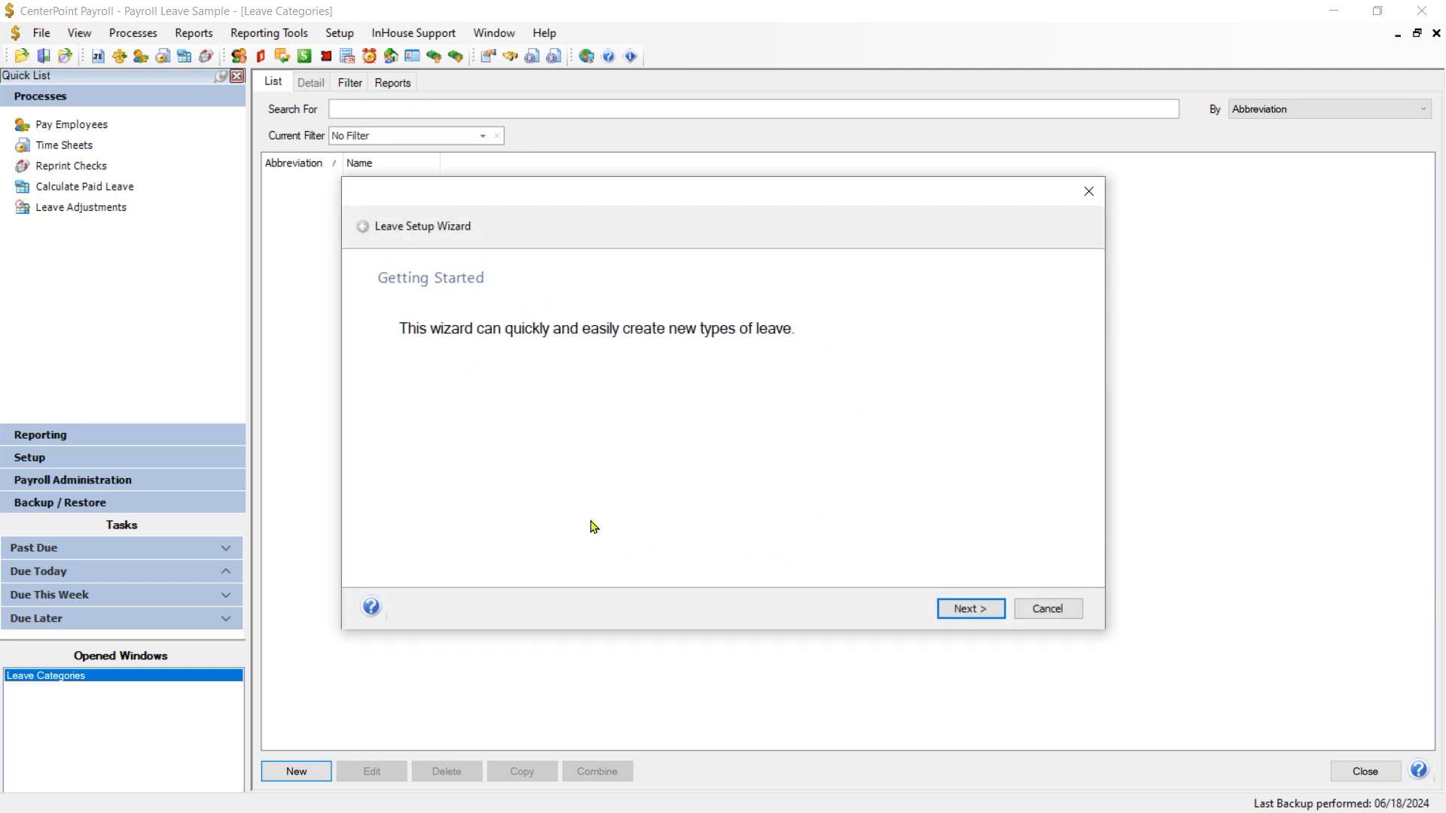
pyautogui.click(962, 611)
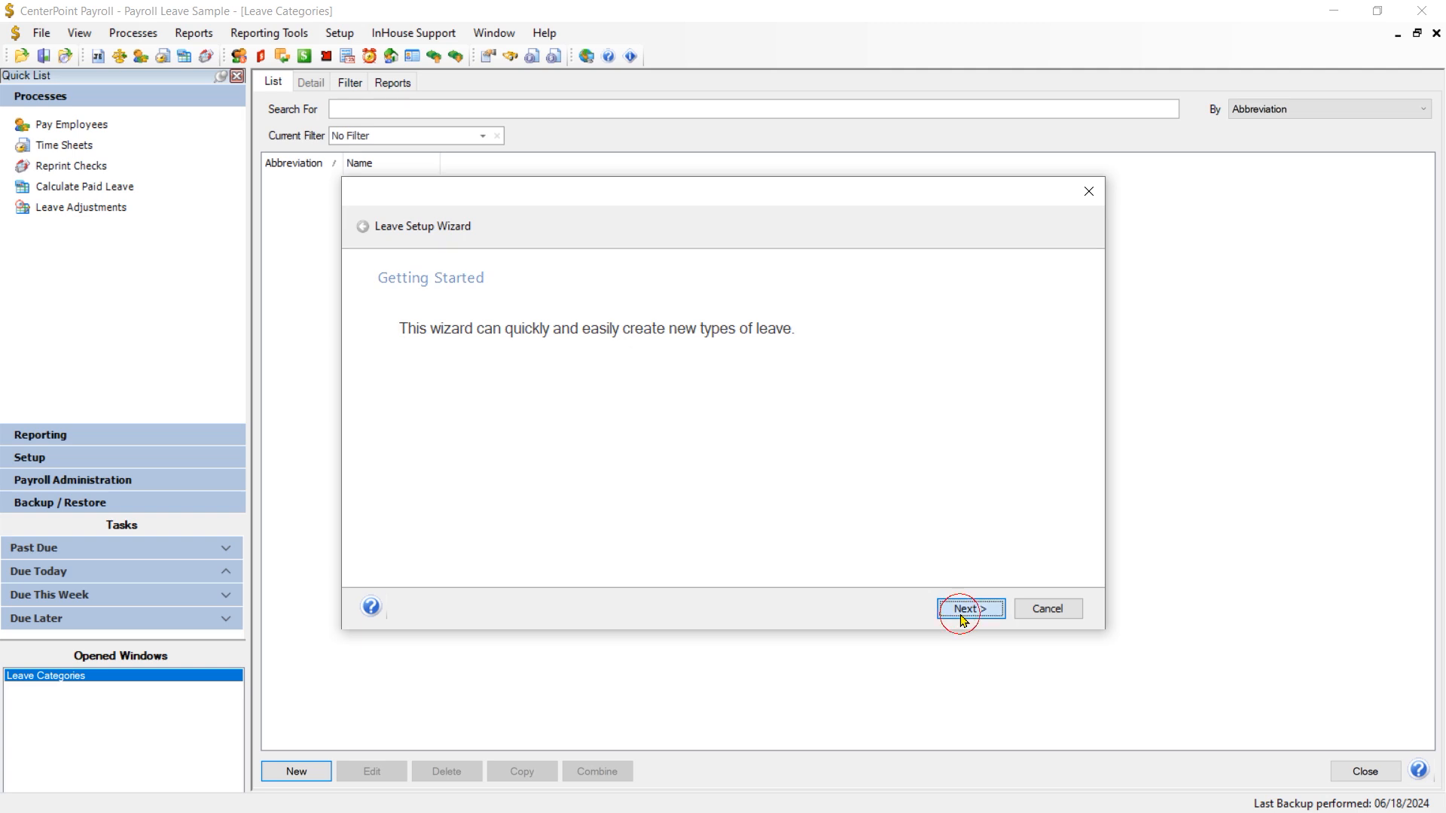
# Give the new leave the abbreviation Vac and the name Vacation.
pyautogui.click(556, 359)
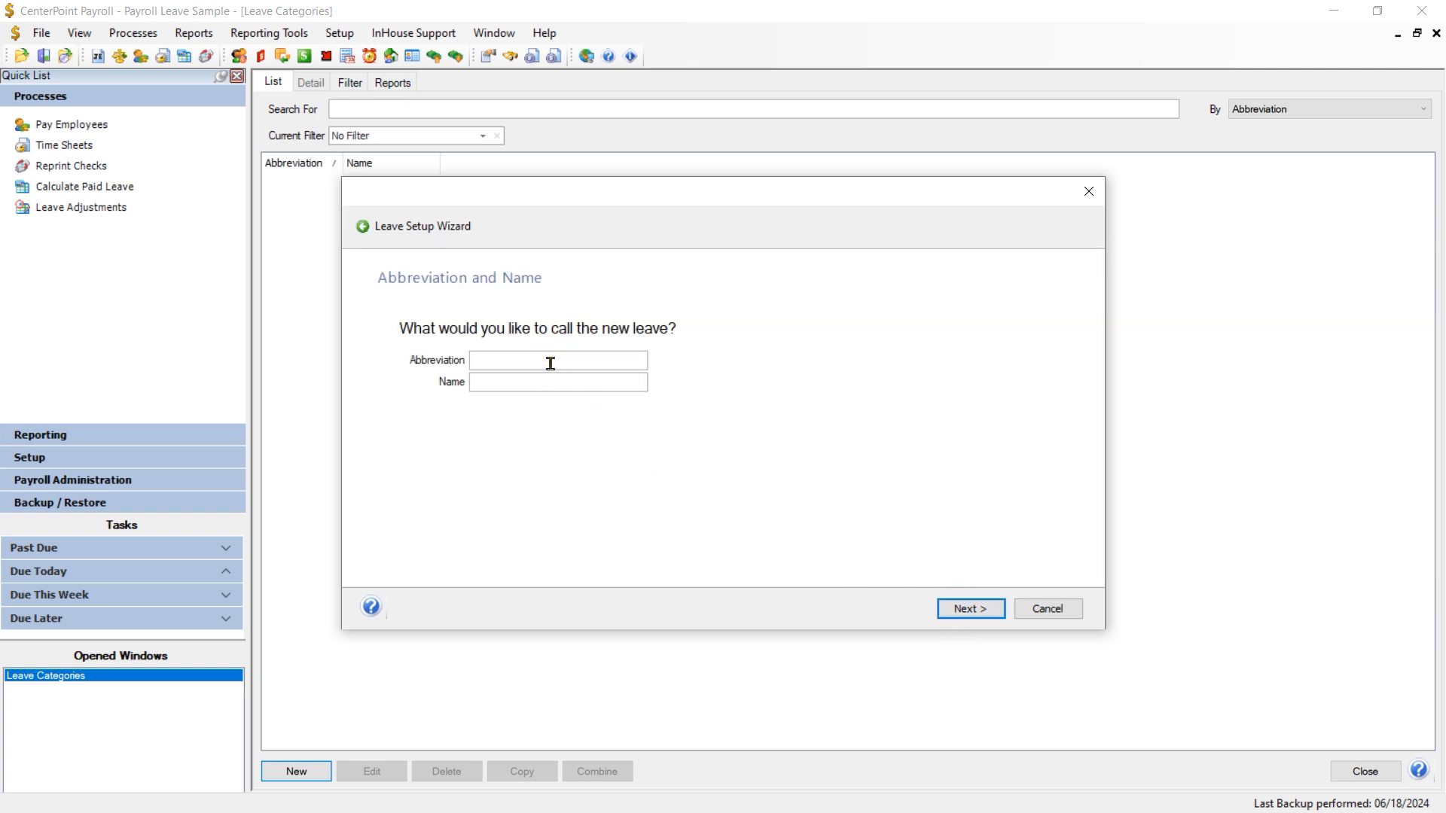
pyautogui.write('Vac')
pyautogui.press('Tab')
pyautogui.write('Vacation')
pyautogui.click(960, 610)
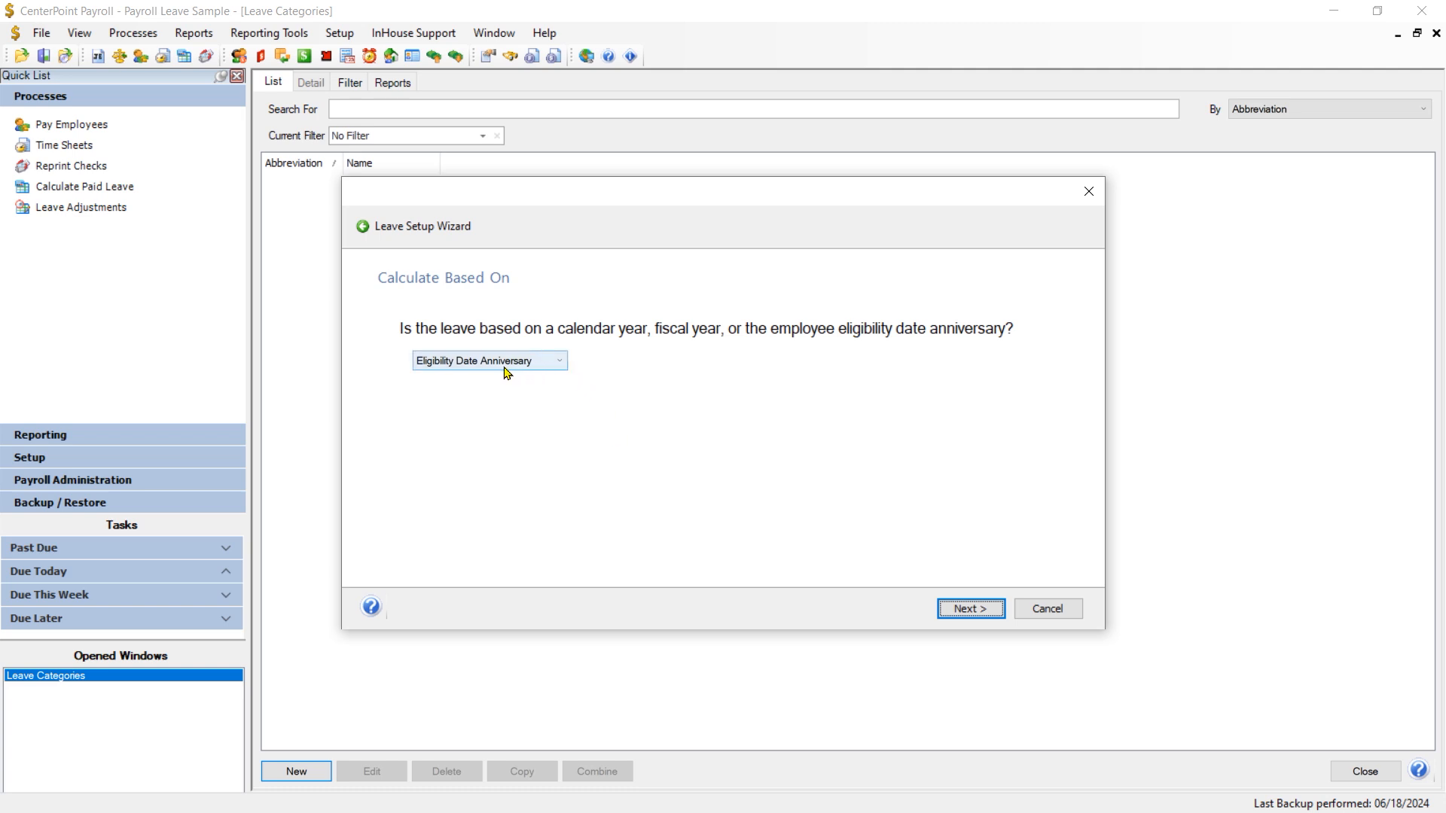
# Base the leave calculation on Eligibility Date Anniversary and set the award method to Monthly.
pyautogui.click(564, 366)
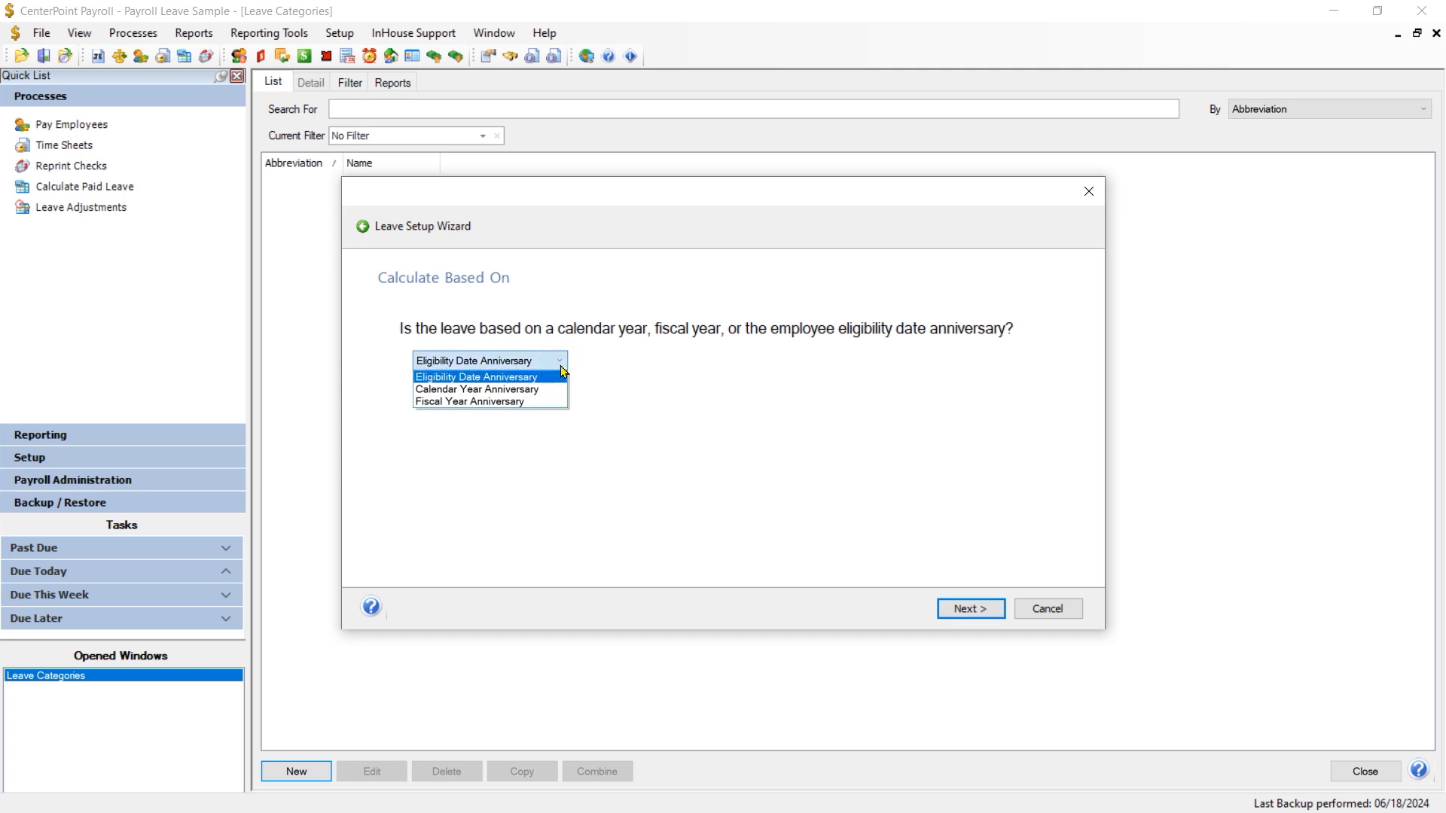
pyautogui.click(510, 380)
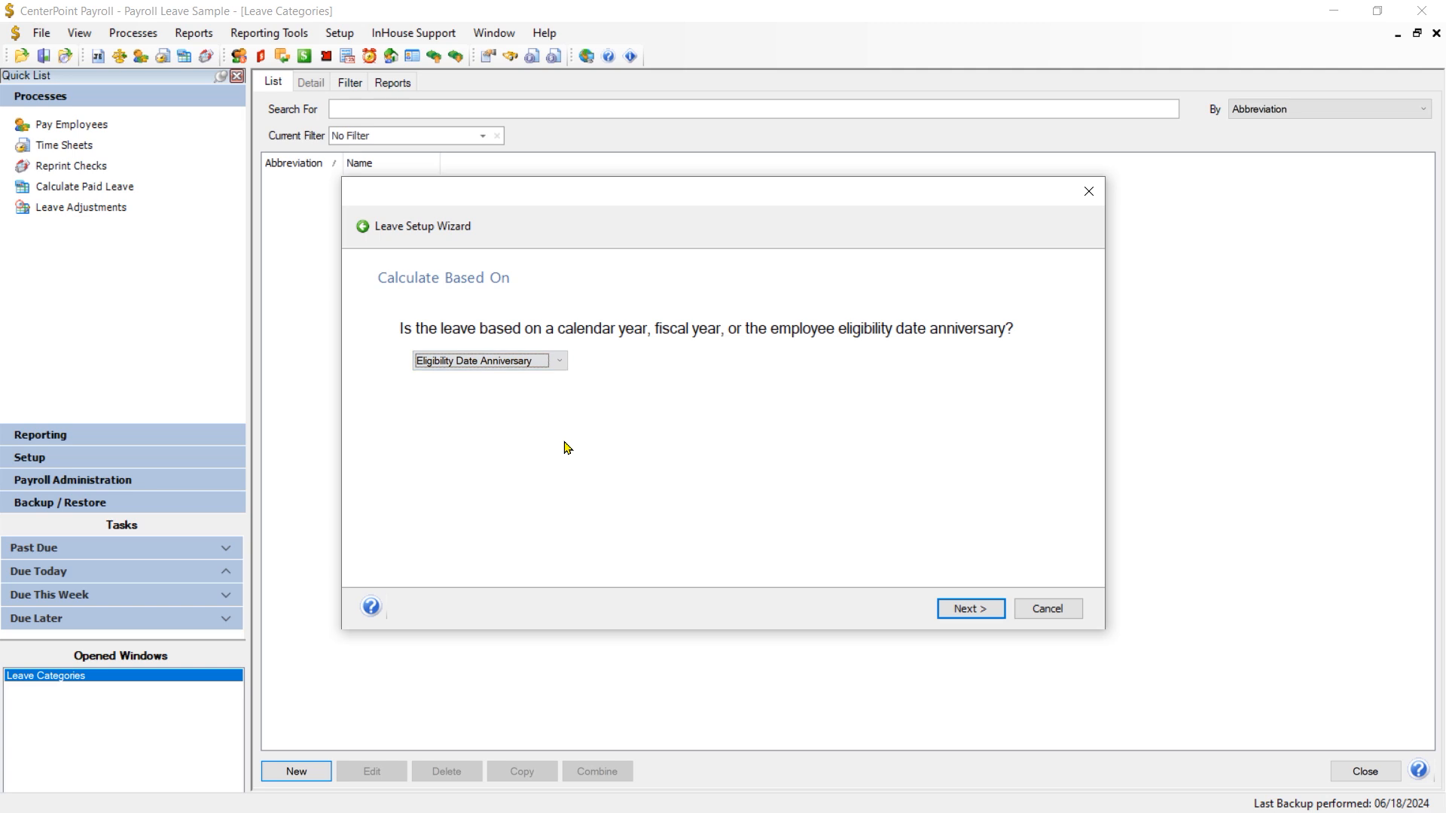
pyautogui.click(972, 610)
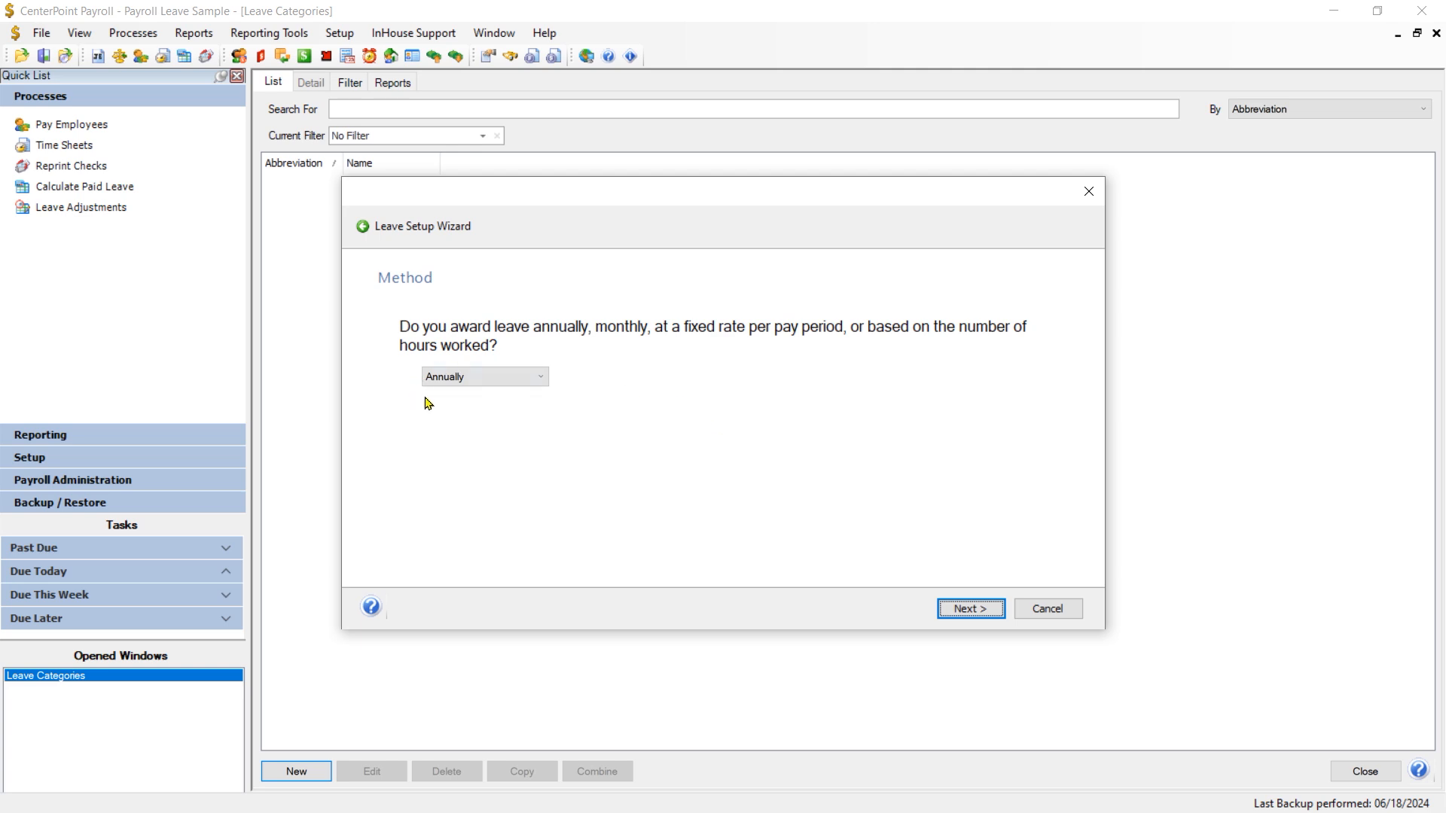
pyautogui.click(536, 380)
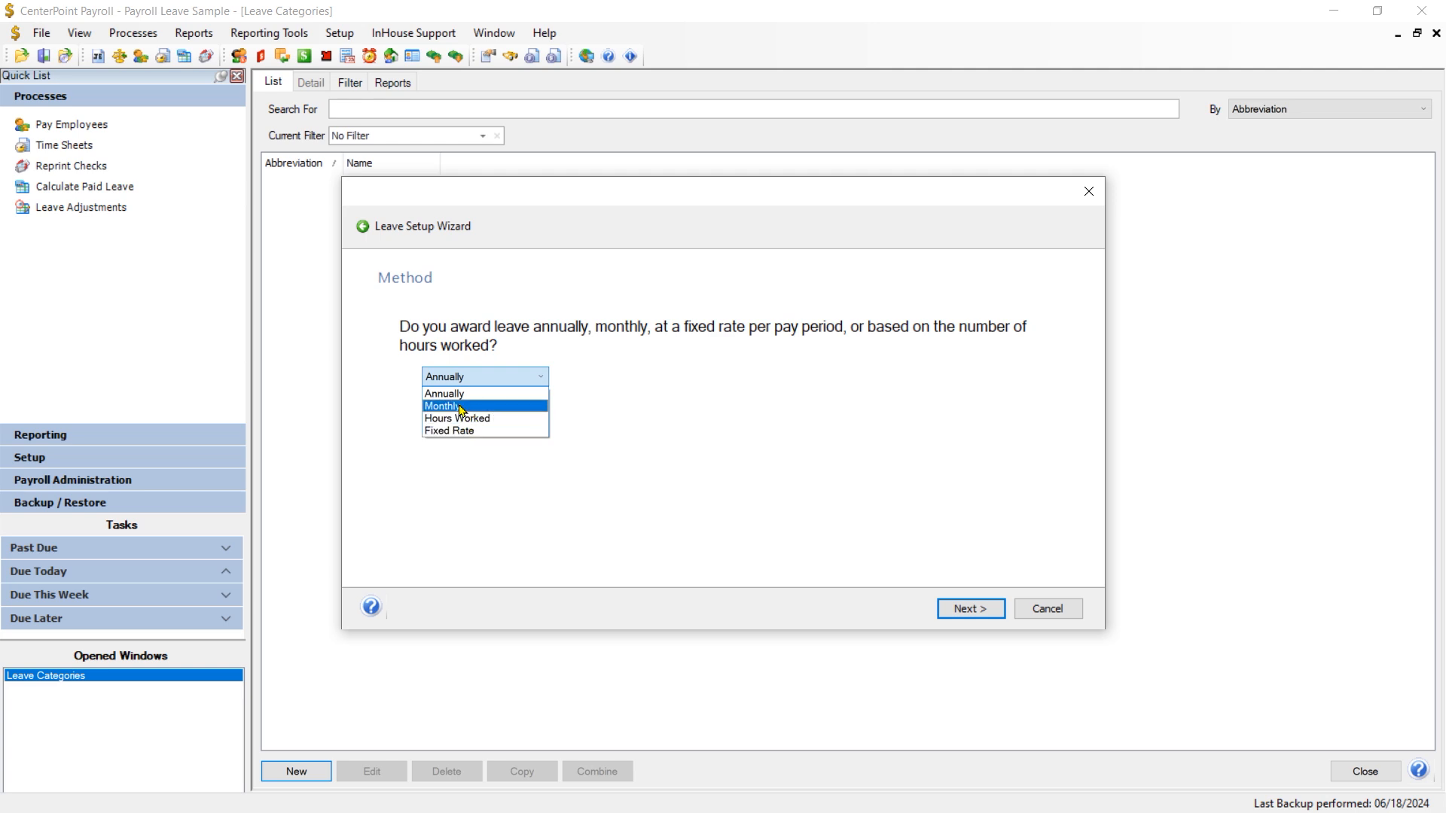
pyautogui.click(461, 410)
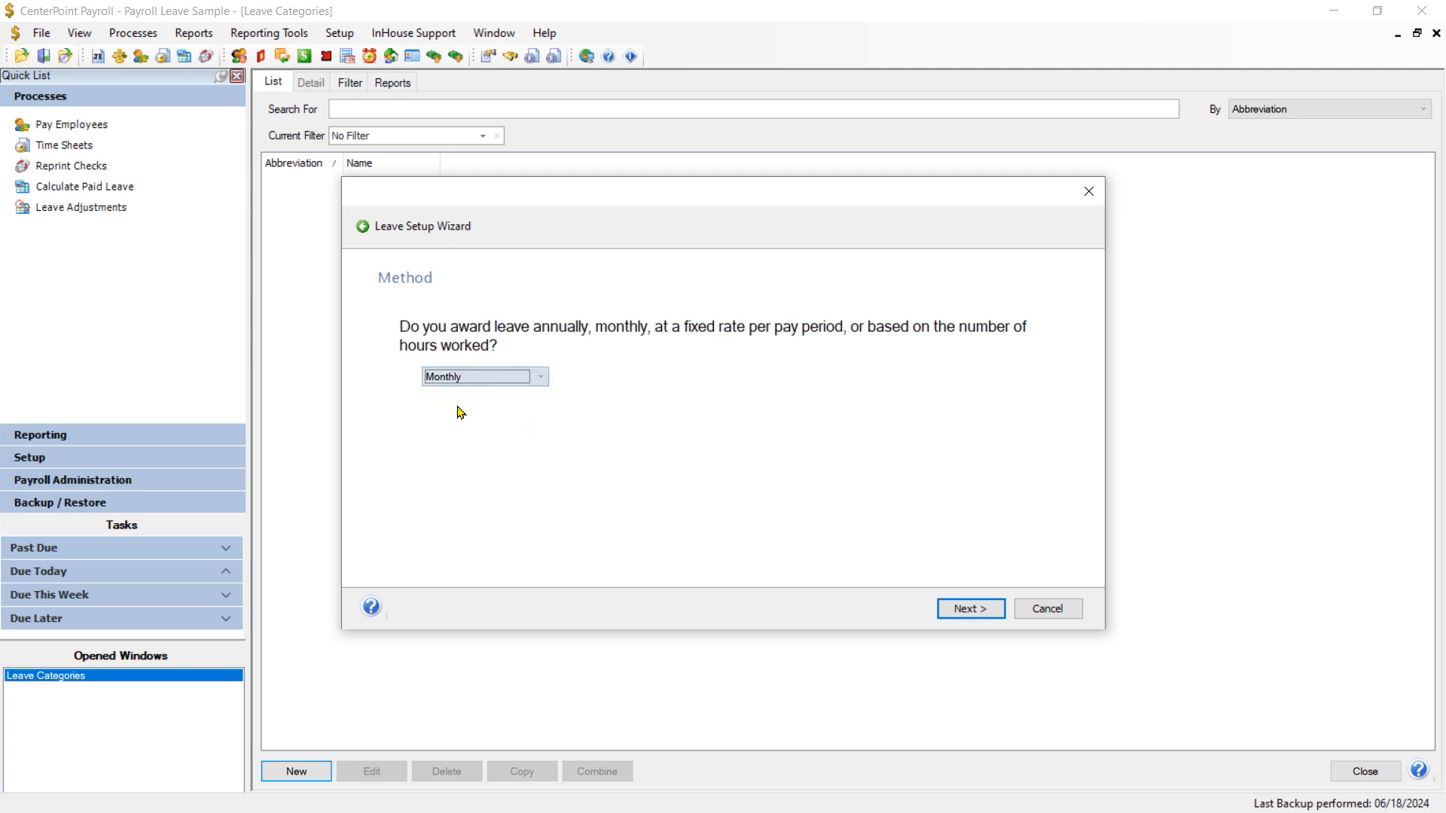
pyautogui.click(964, 616)
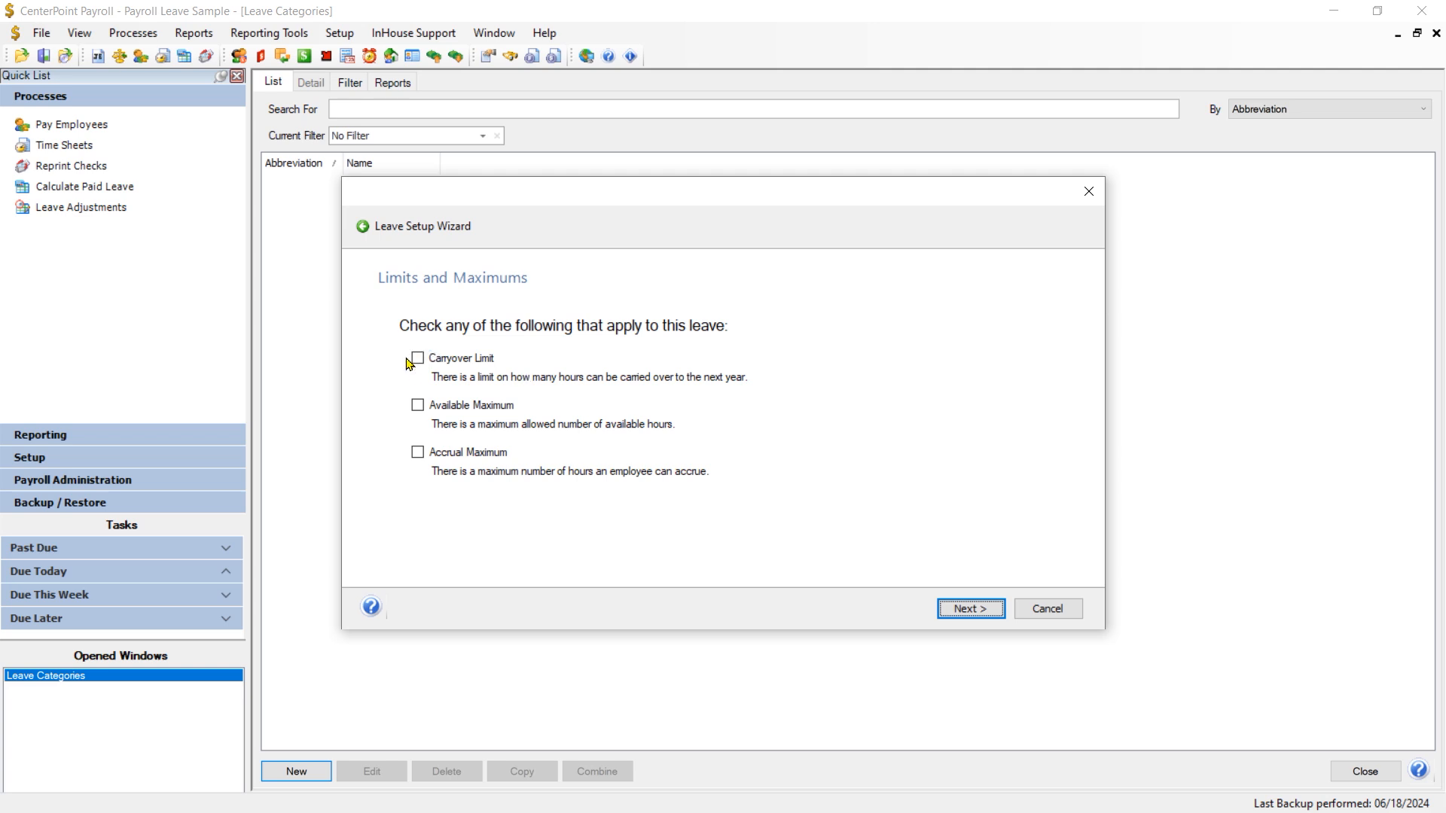
# Apply an Available Maximum to the leave and accept Manually as the calculation timing.
pyautogui.click(418, 408)
pyautogui.click(963, 610)
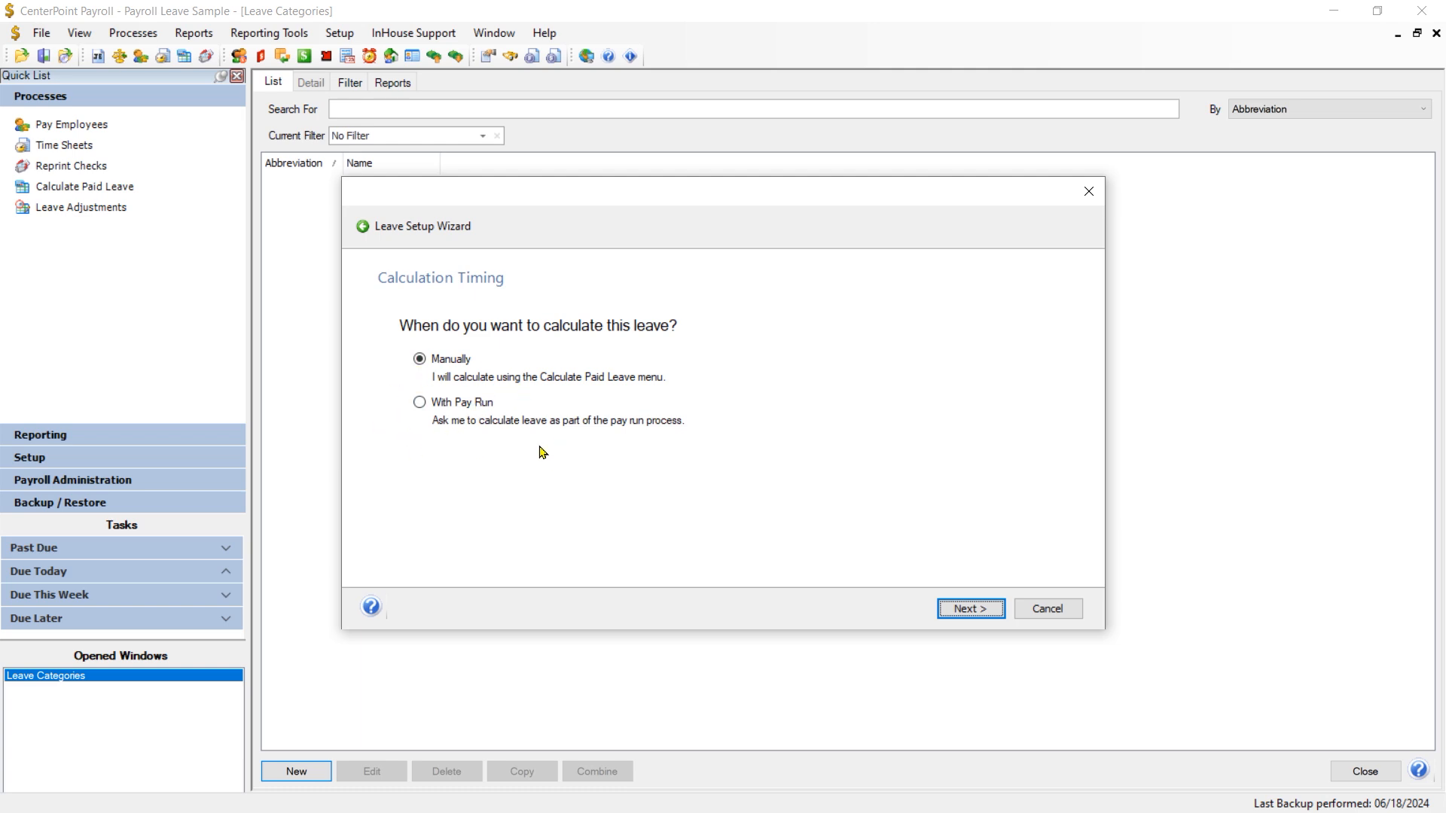
pyautogui.click(975, 622)
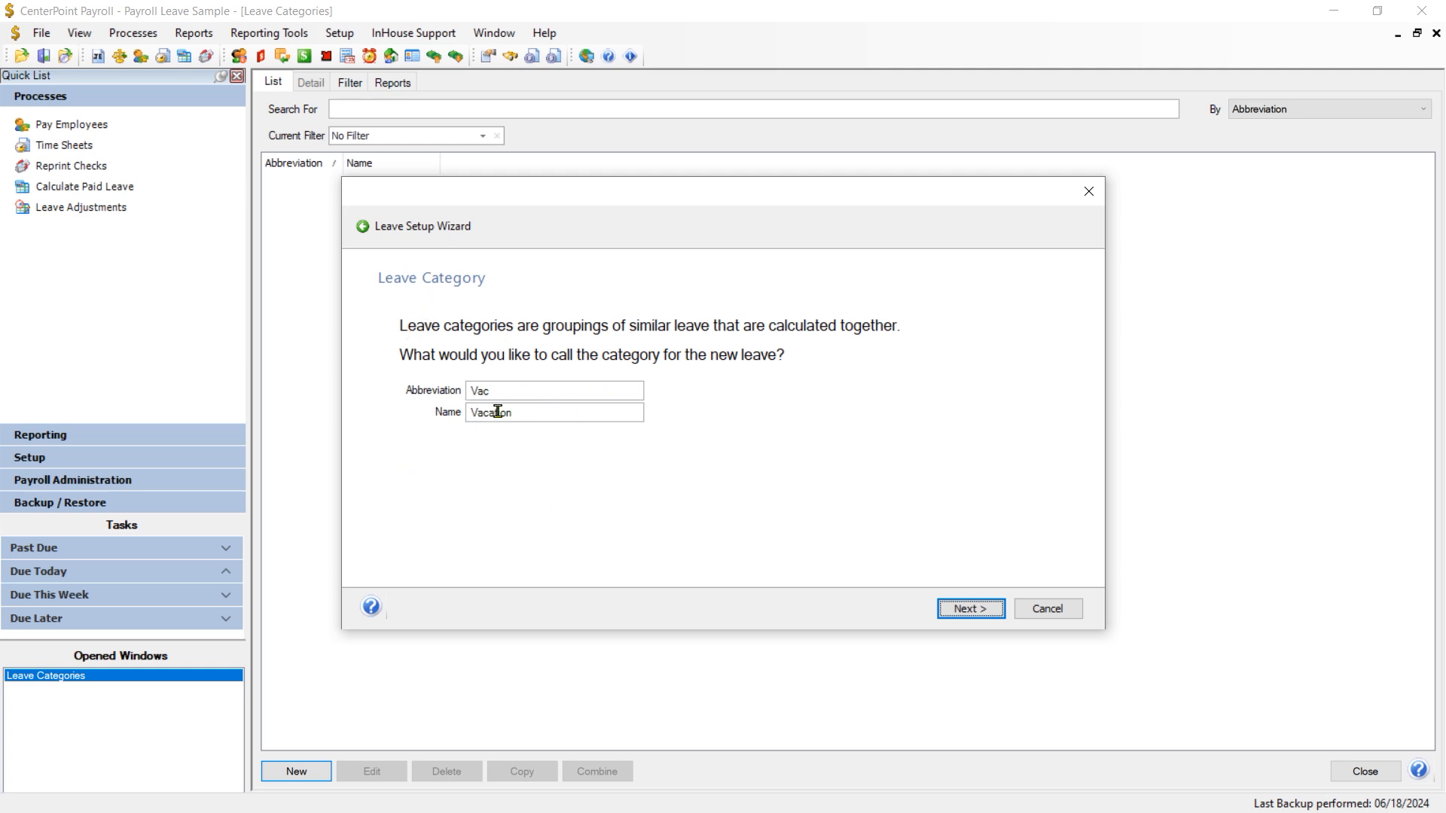
# Accept Vac and Vacation as the leave category's abbreviation and name.
pyautogui.click(513, 393)
pyautogui.click(519, 413)
pyautogui.click(957, 611)
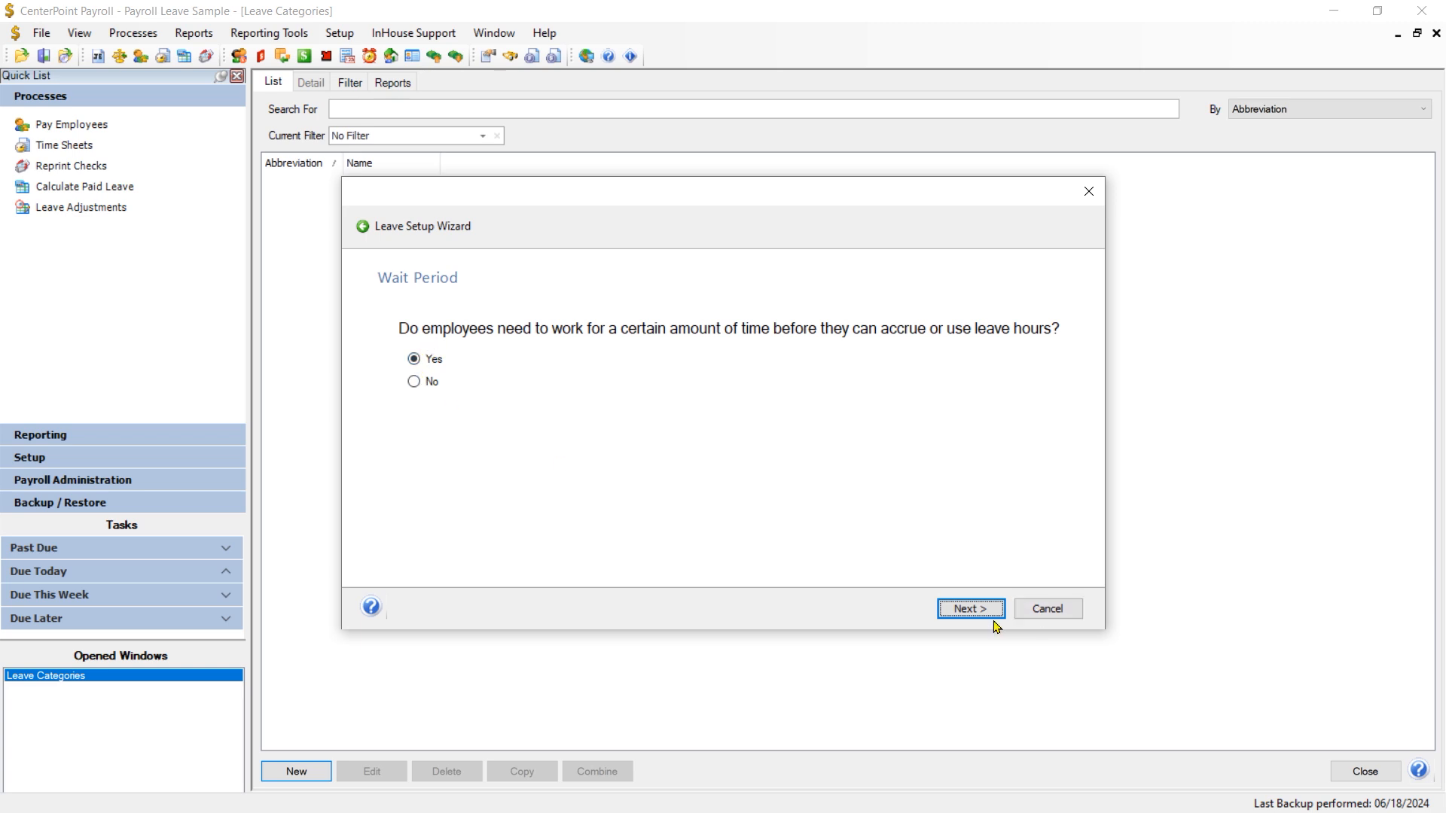
# Require a wait period of 6 months, with hours awarded beginning at the eligibility date.
pyautogui.click(956, 608)
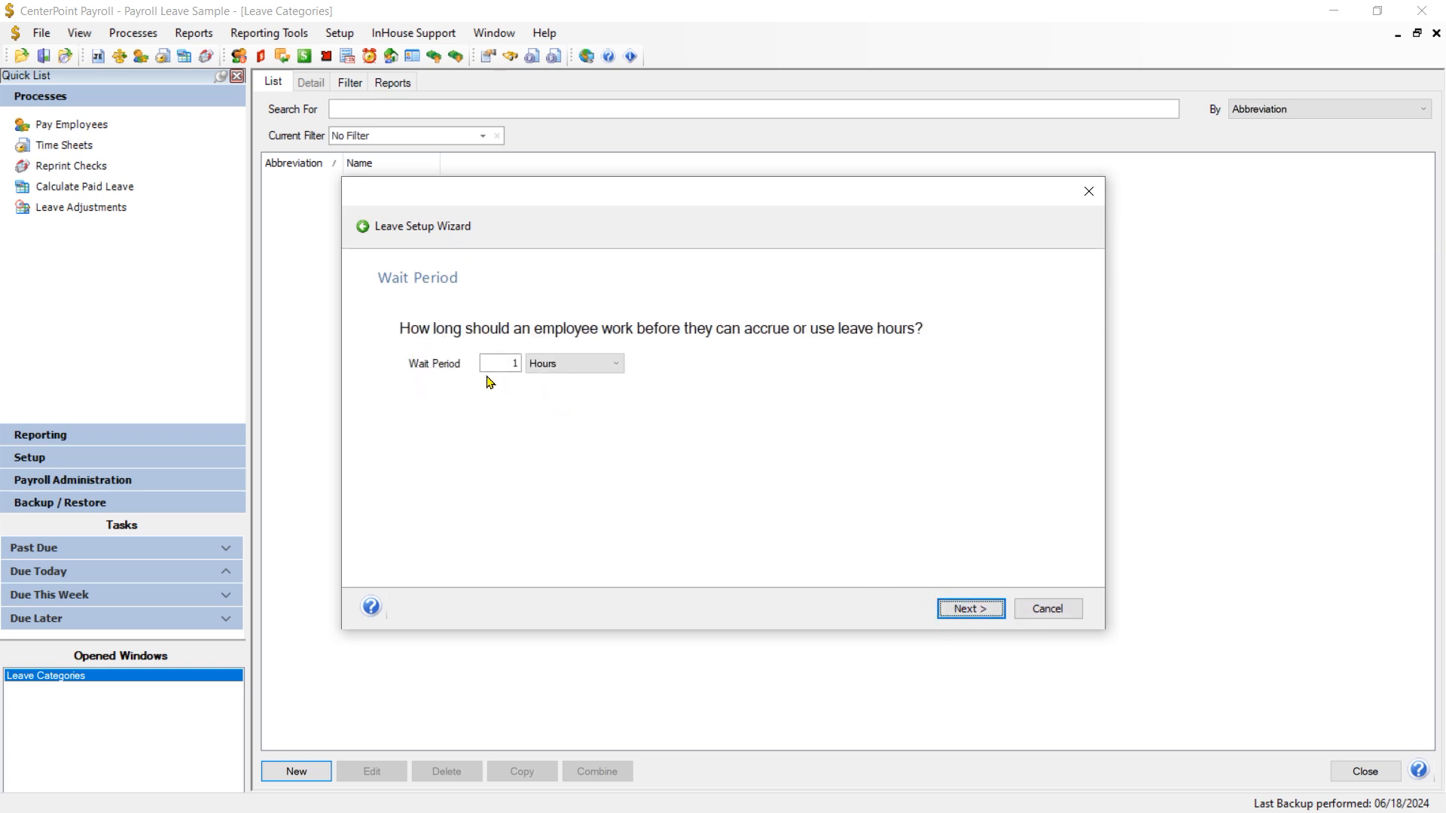
pyautogui.moveTo(500, 364); pyautogui.dragTo(521, 363)
pyautogui.write('6')
pyautogui.click(603, 365)
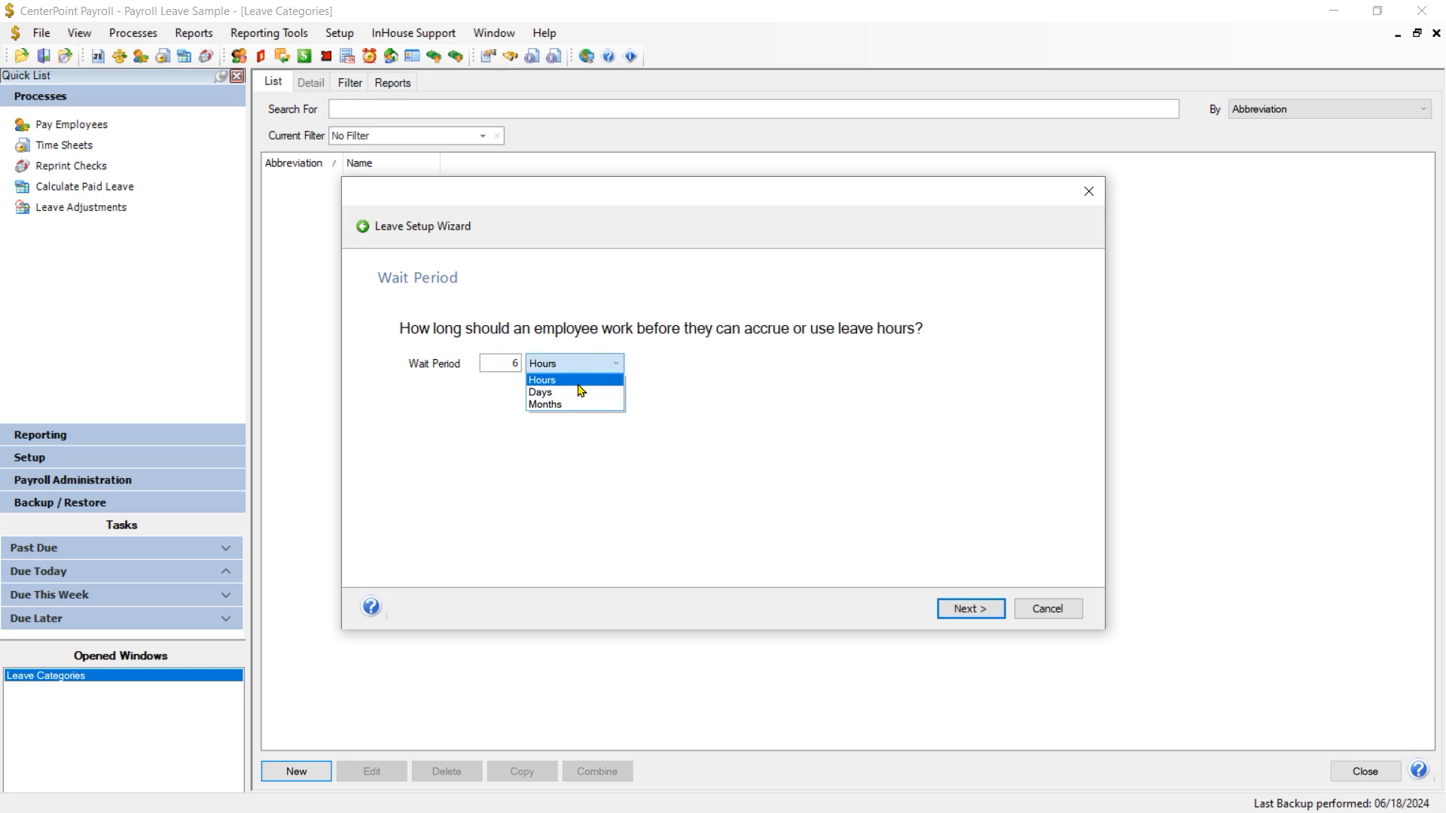
pyautogui.click(564, 405)
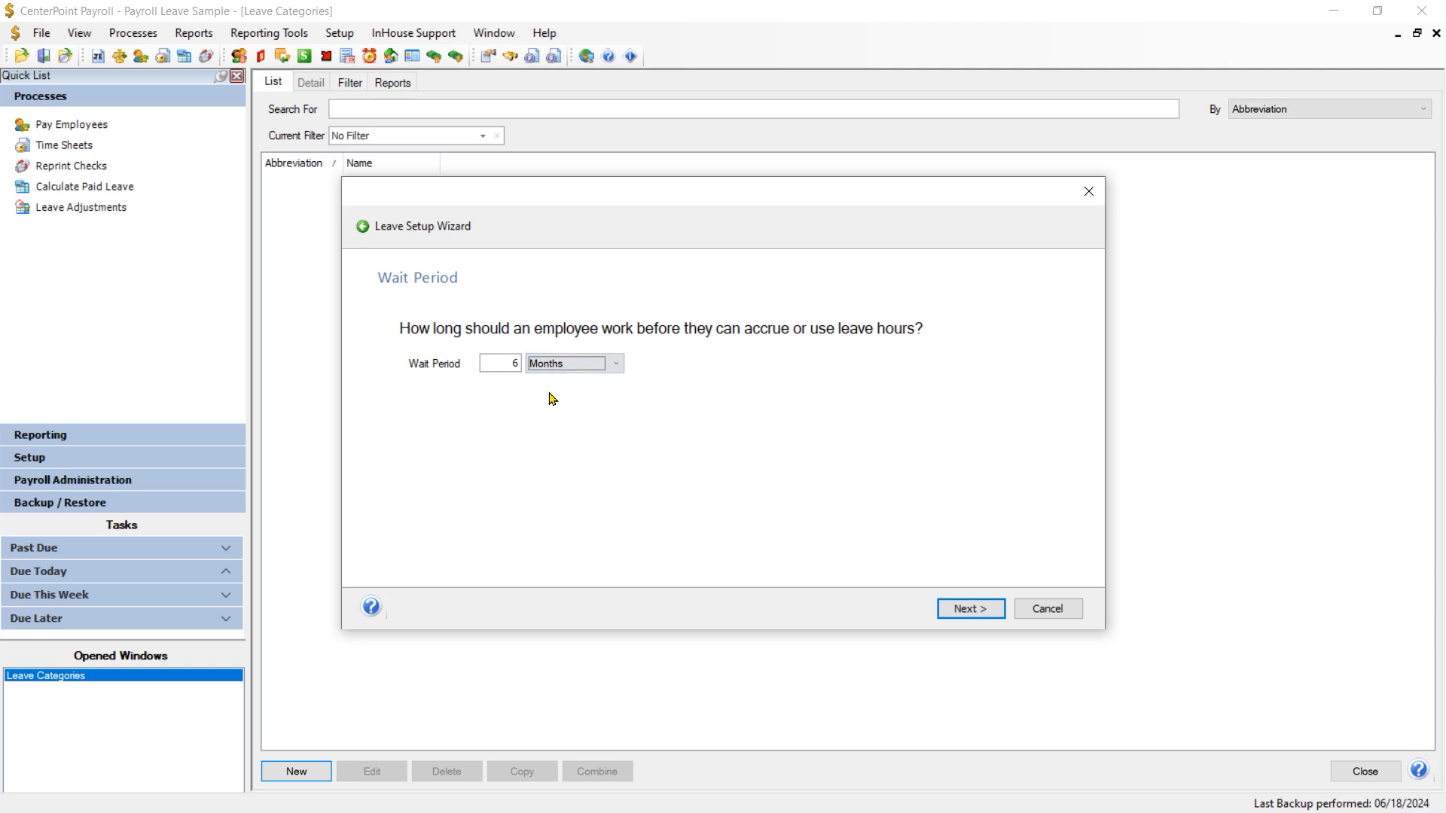
pyautogui.click(955, 608)
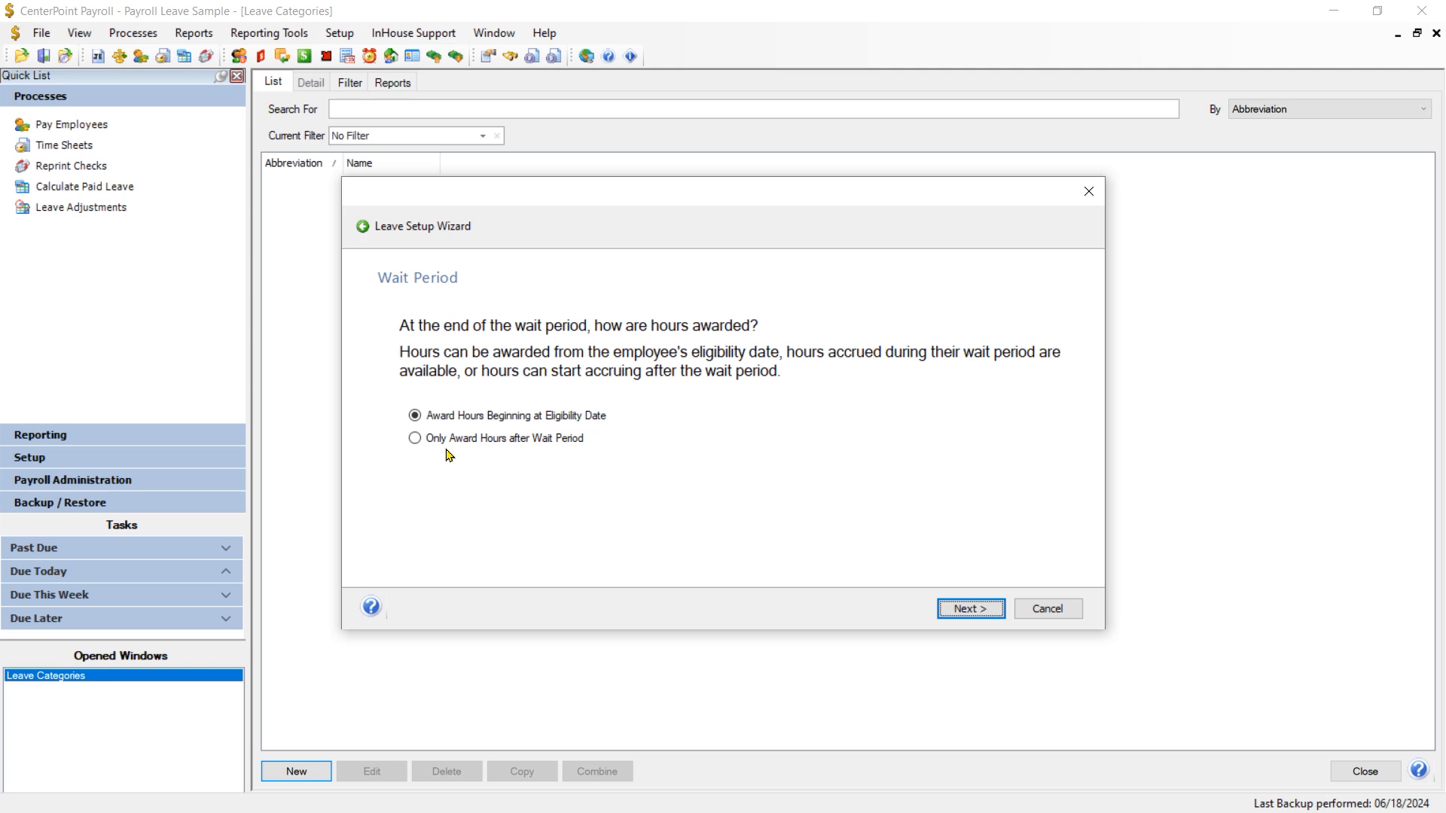
pyautogui.click(978, 619)
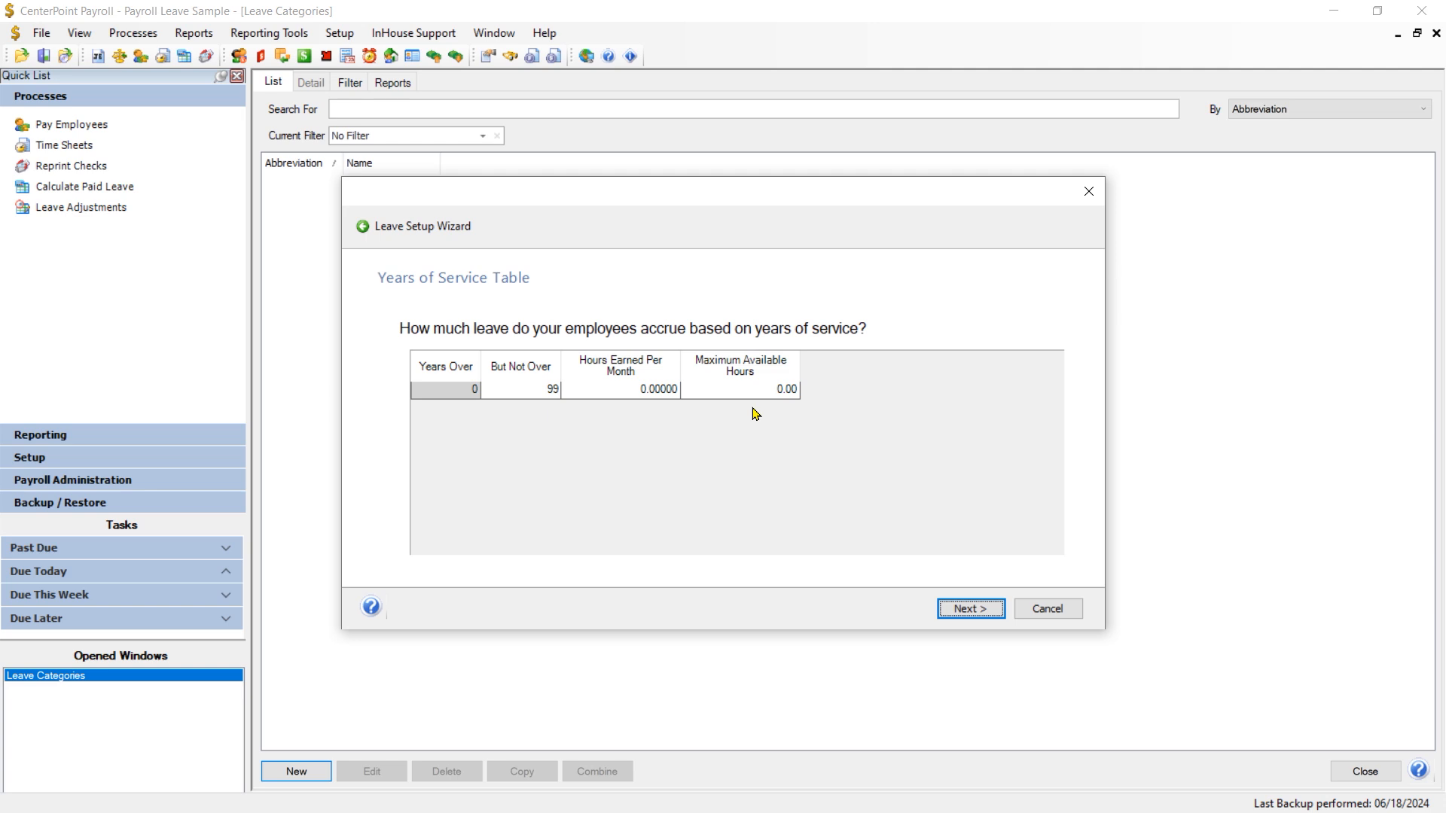
# In the years of service table, set 0 to 2 years to earn 3.33 hours per month with 44 maximum available hours.
pyautogui.click(518, 390)
pyautogui.write('2')
pyautogui.press('Tab')
pyautogui.write('3.33')
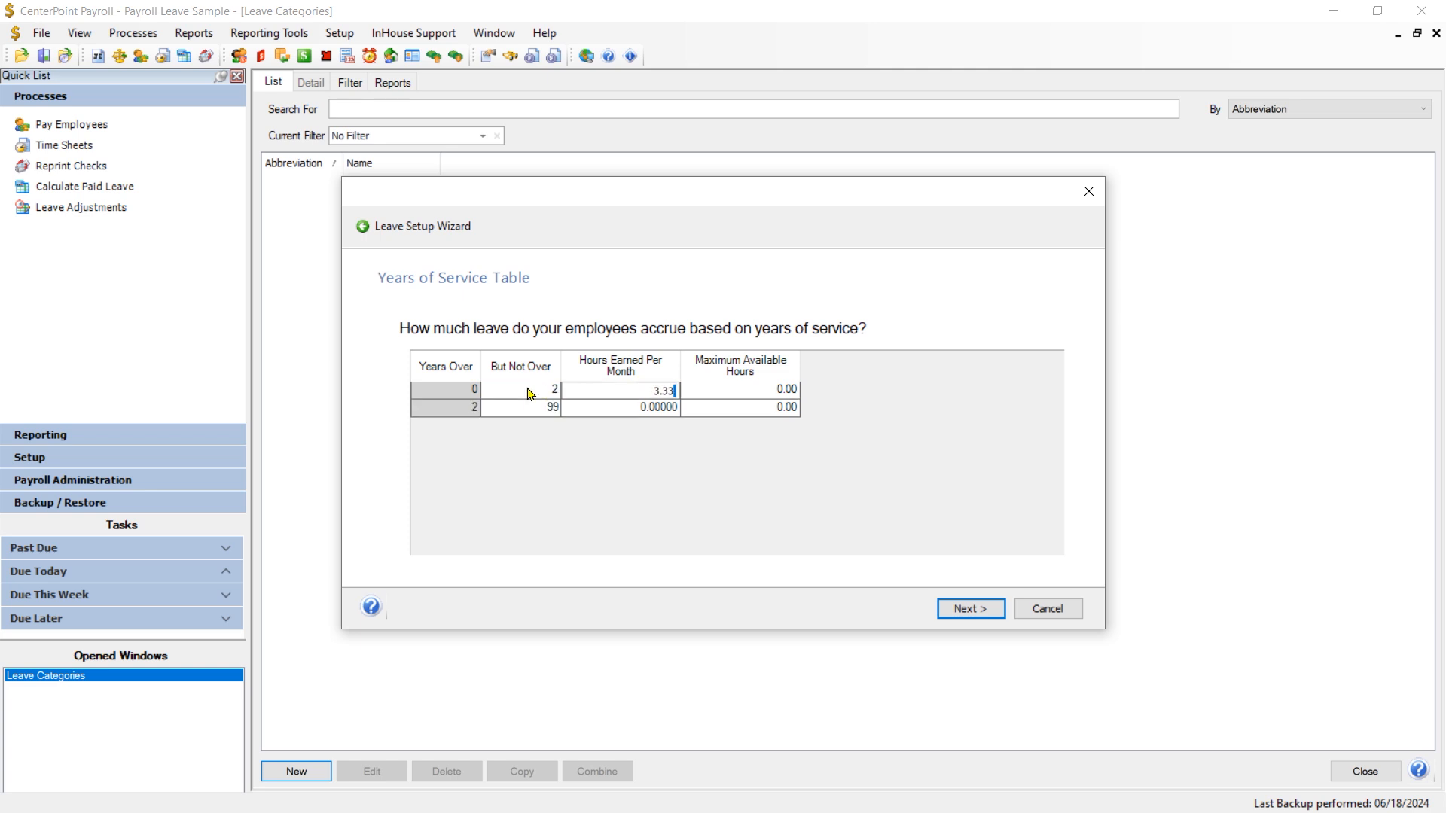
pyautogui.press('Tab')
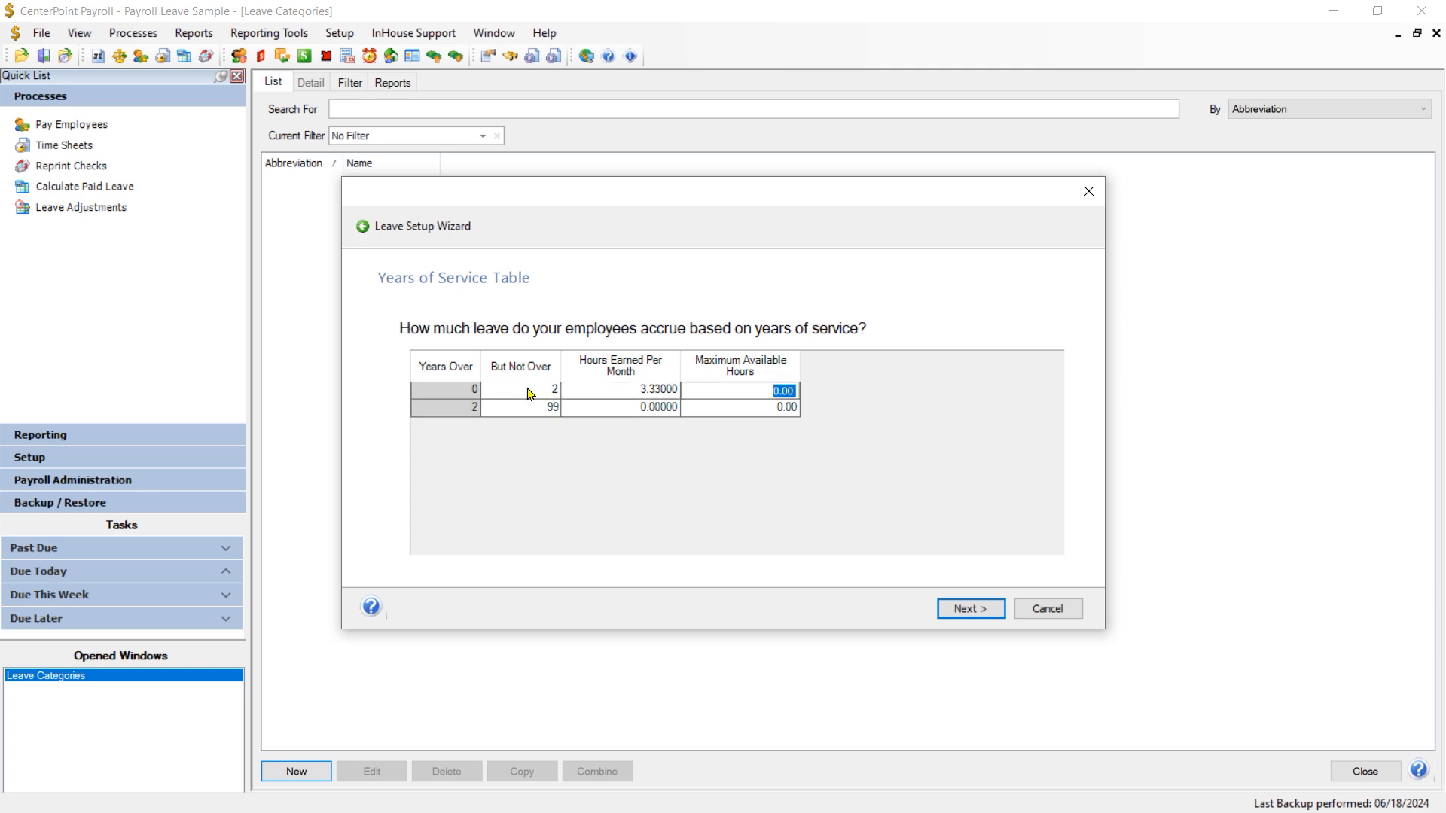
pyautogui.write('44')
pyautogui.press('Tab')
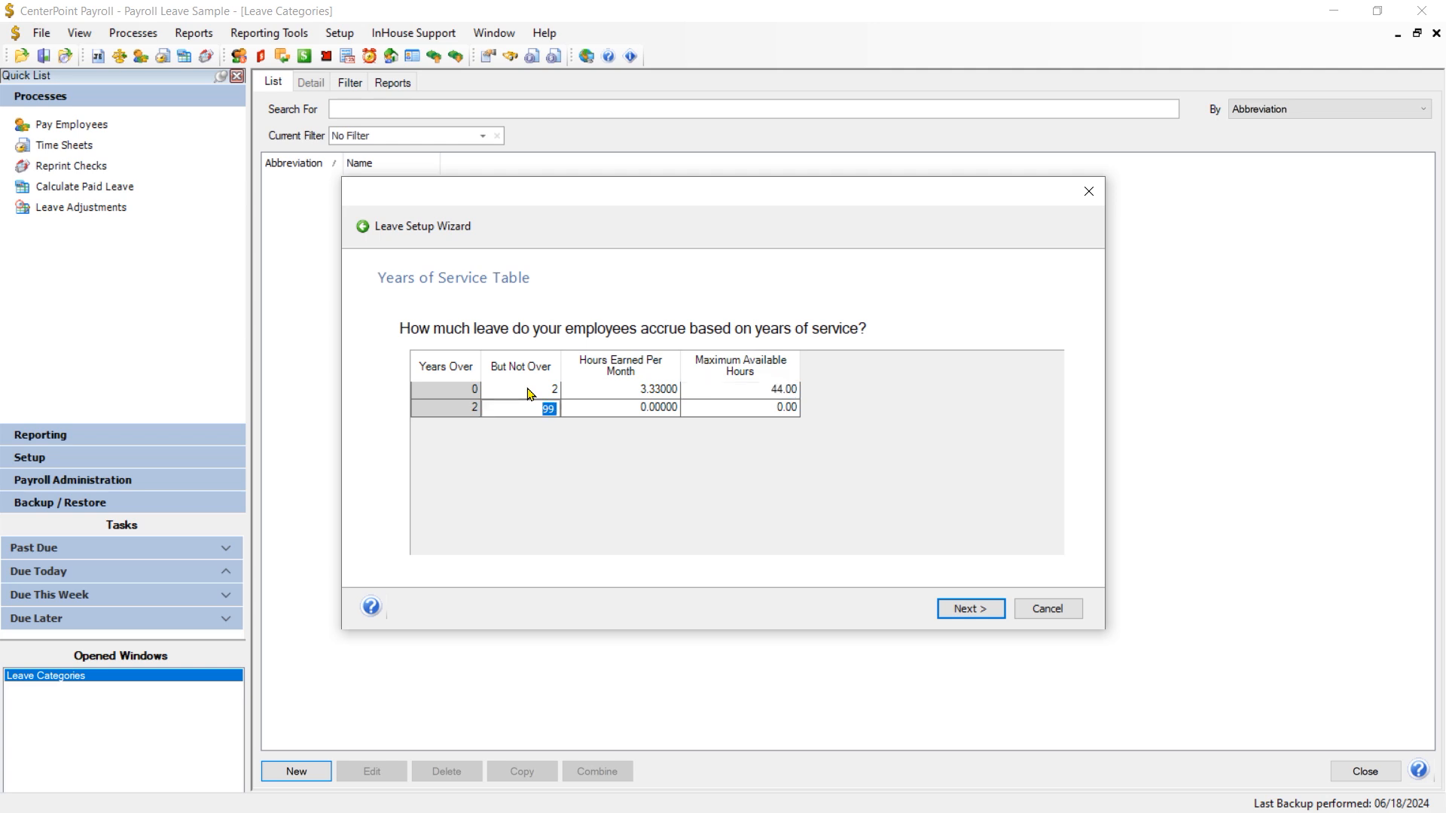
# Set the 2 to 5 years of service row to 6.67 hours per month and 88 maximum available hours.
pyautogui.write('5')
pyautogui.press('Tab')
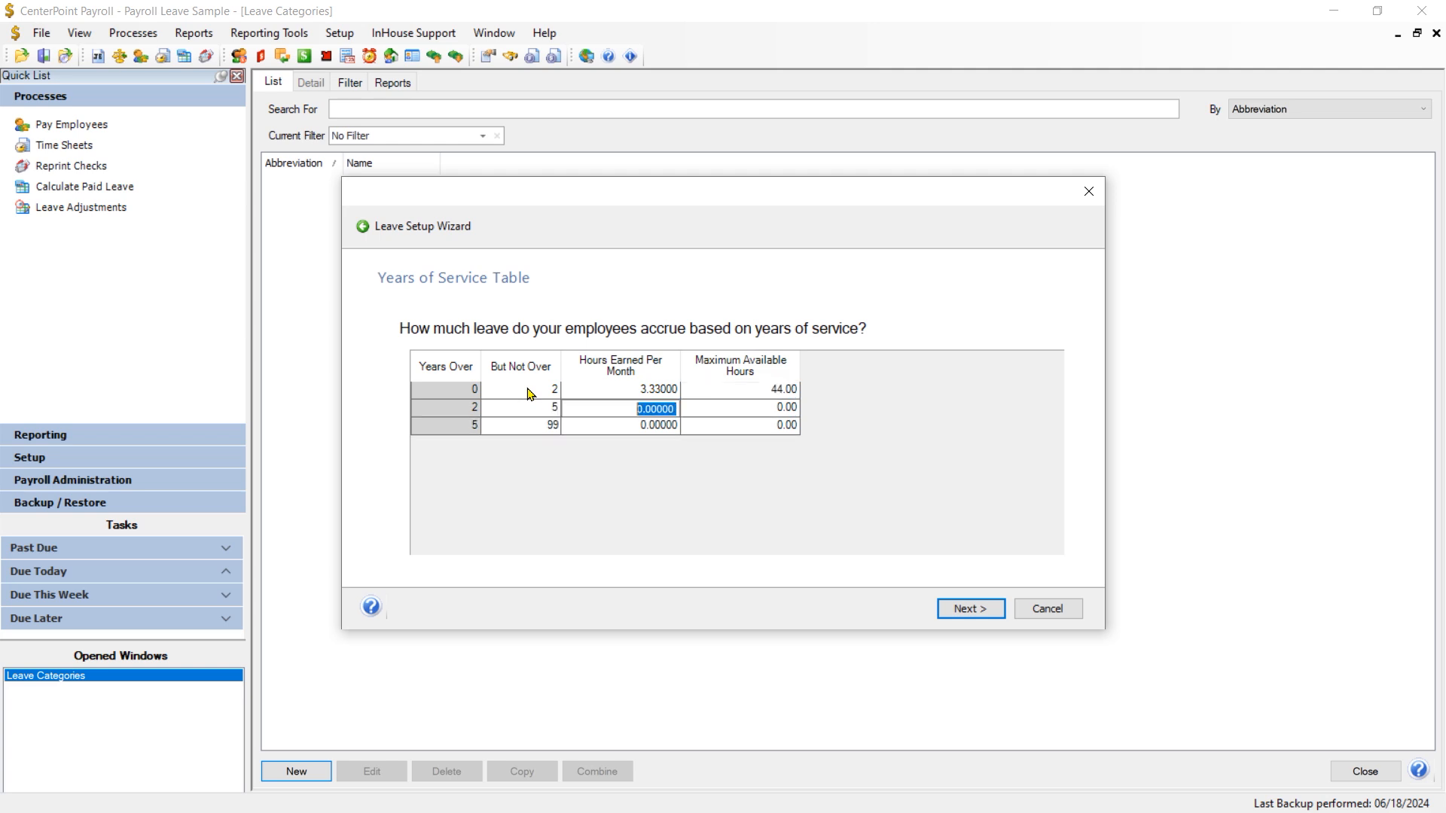
pyautogui.write('6.67')
pyautogui.press('Tab')
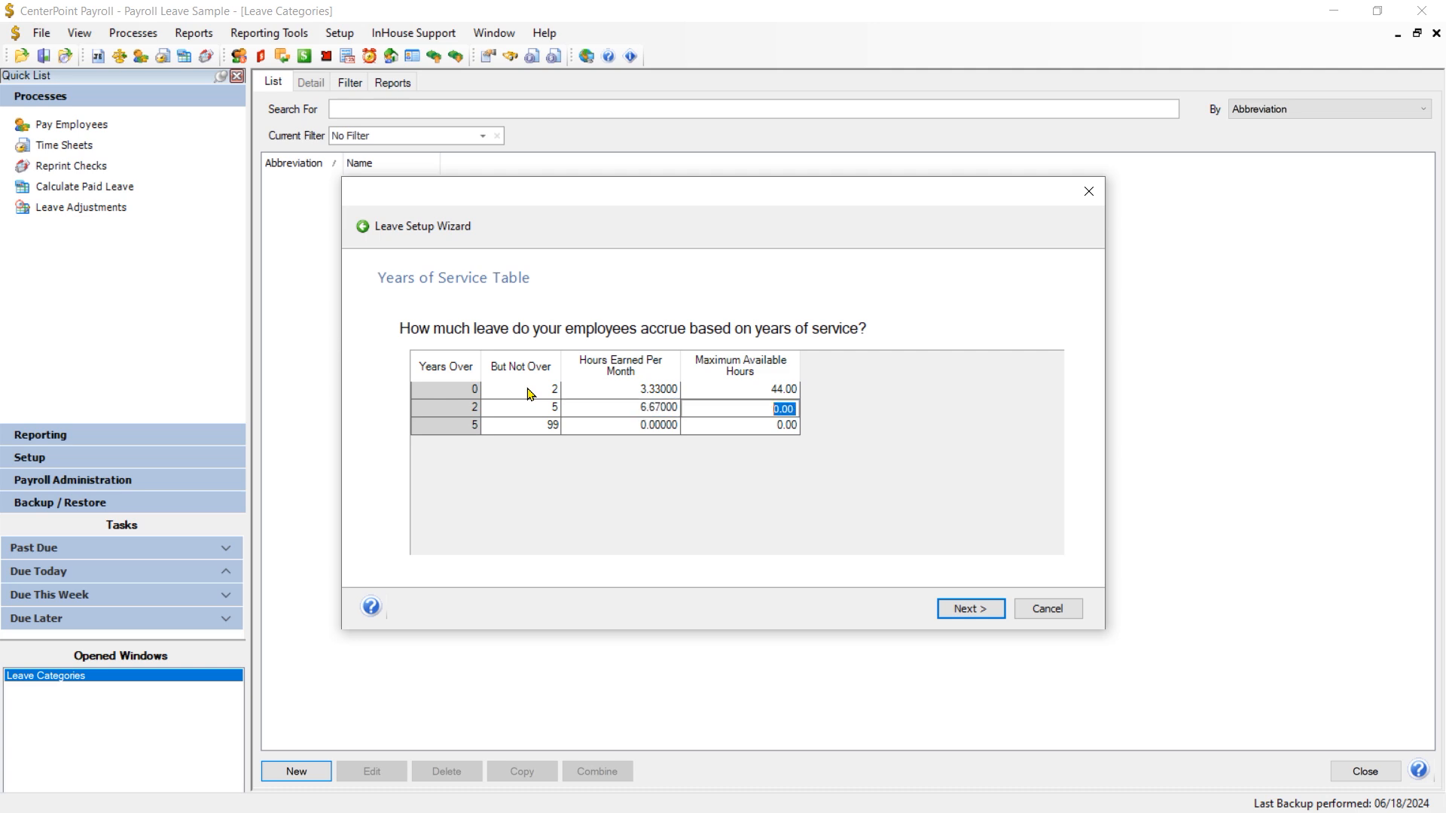
pyautogui.write('88')
pyautogui.press('Tab')
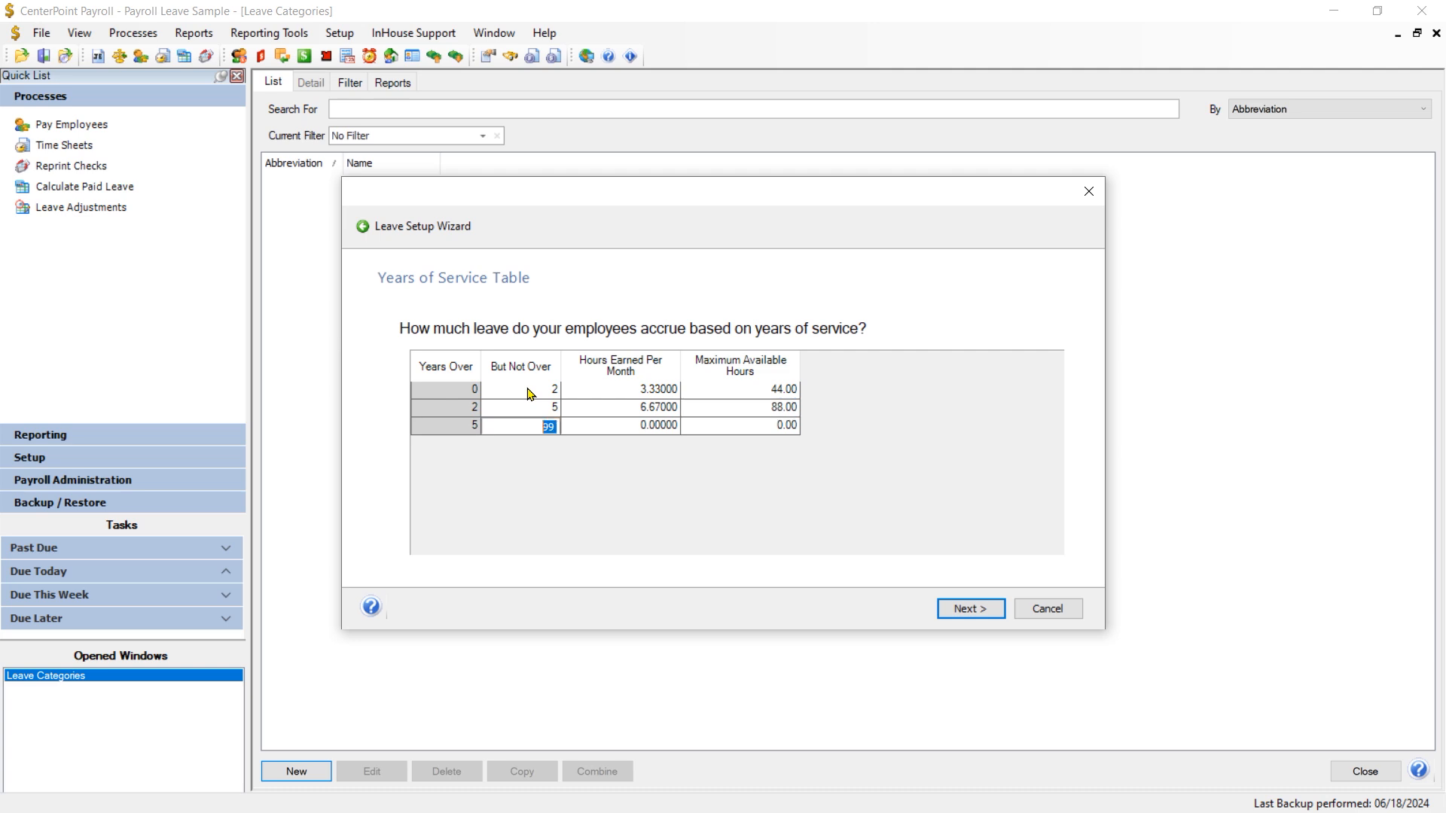
# Set the 5 to 10 years of service row to 10 hours per month and 132 maximum available hours.
pyautogui.write('10')
pyautogui.press('Tab')
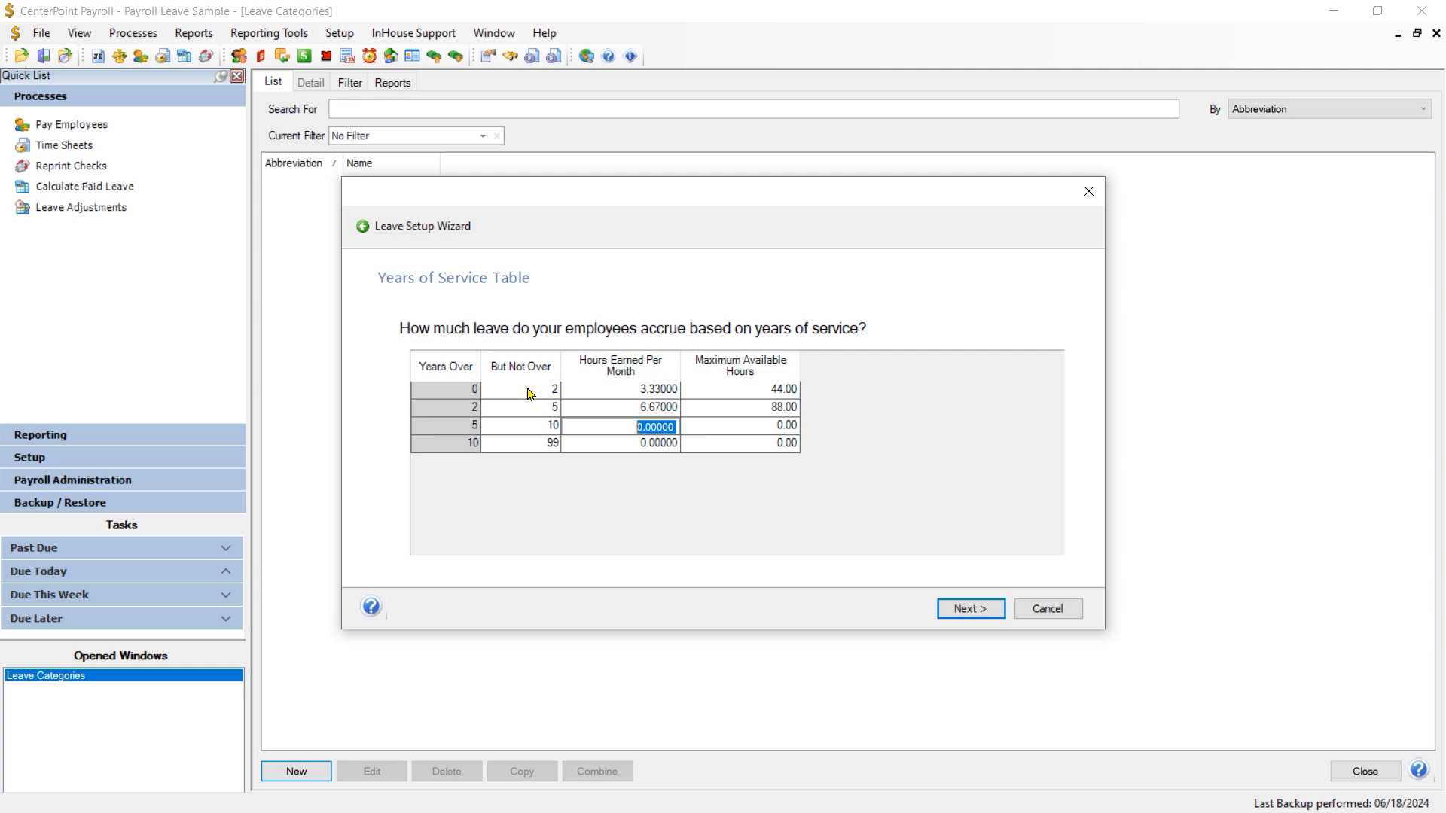
pyautogui.write('10')
pyautogui.press('Tab')
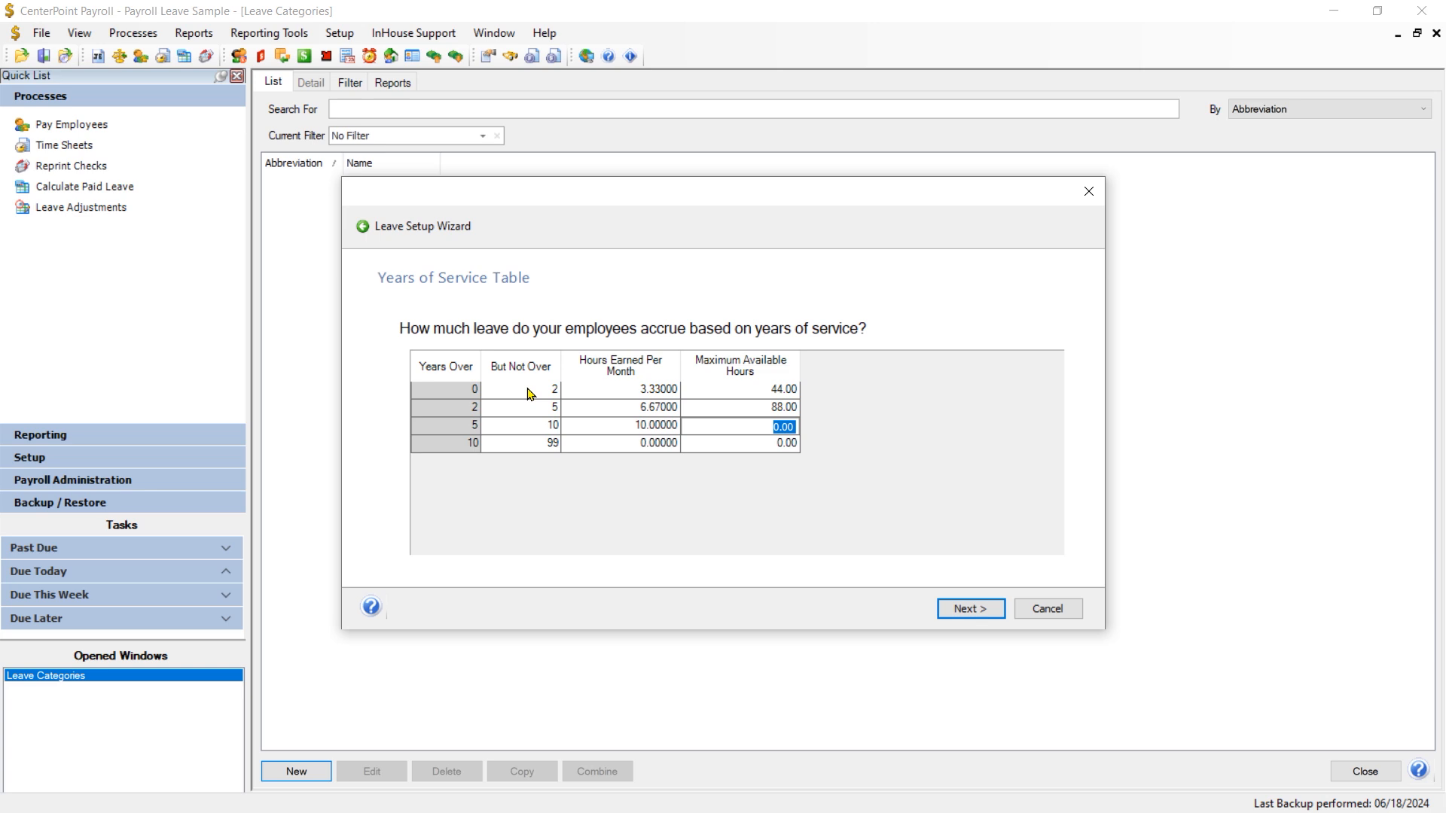
pyautogui.write('132')
pyautogui.press('Tab')
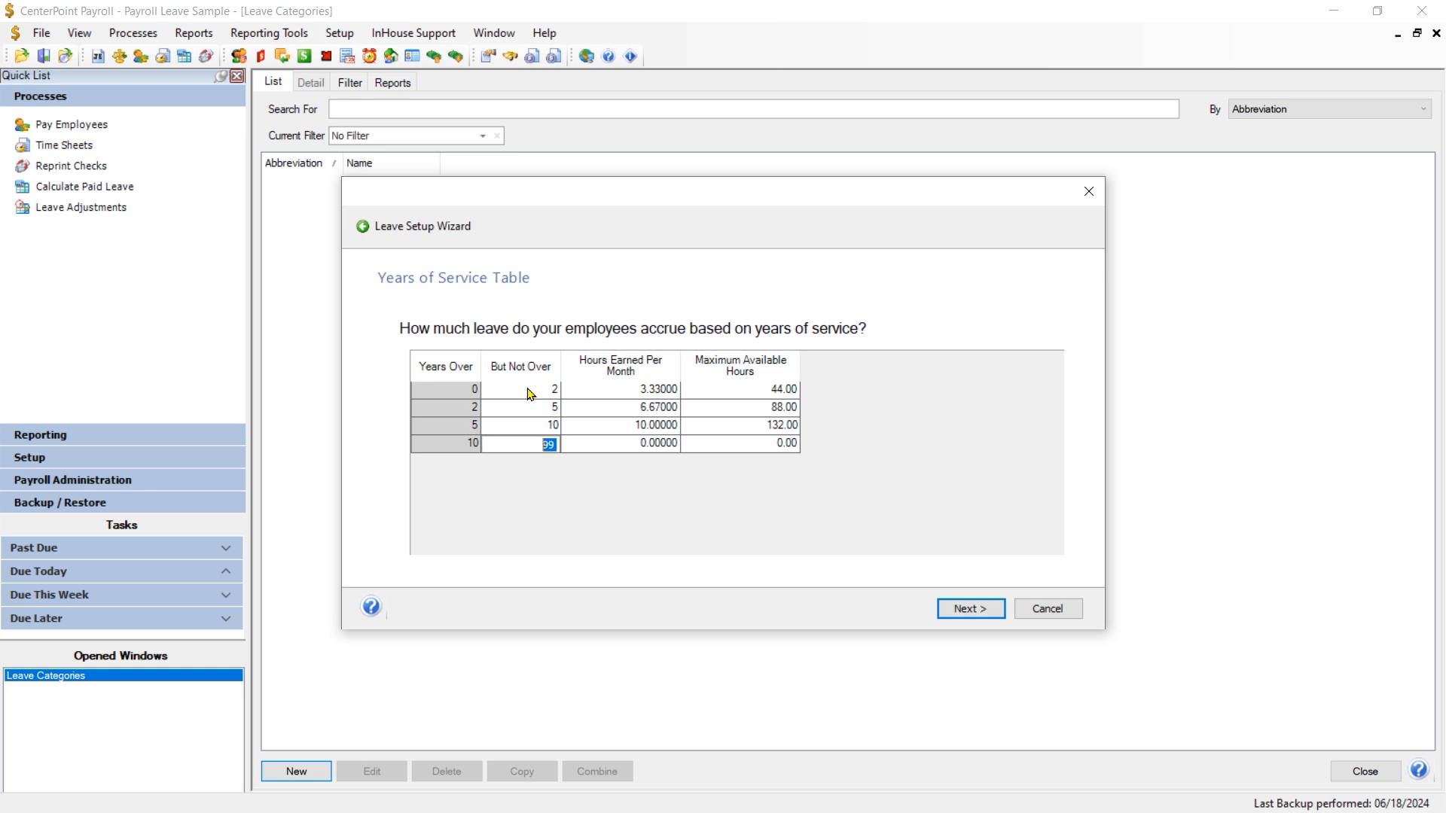
# Set the 10 to 99 years of service row to 13.33 hours per month and 176 maximum hours, and proceed to the summary.
pyautogui.press('Tab')
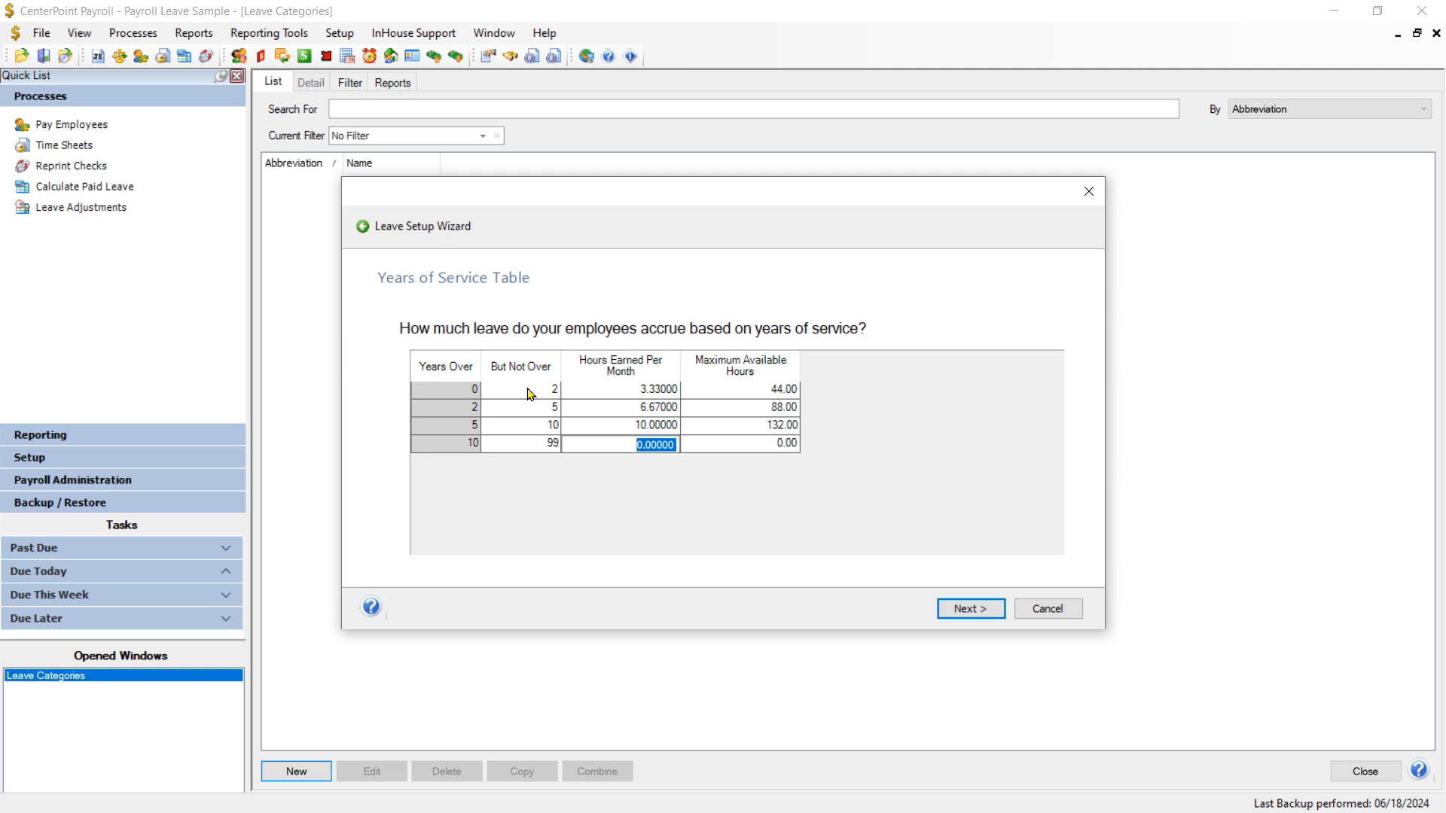
pyautogui.write('13.33')
pyautogui.press('Tab')
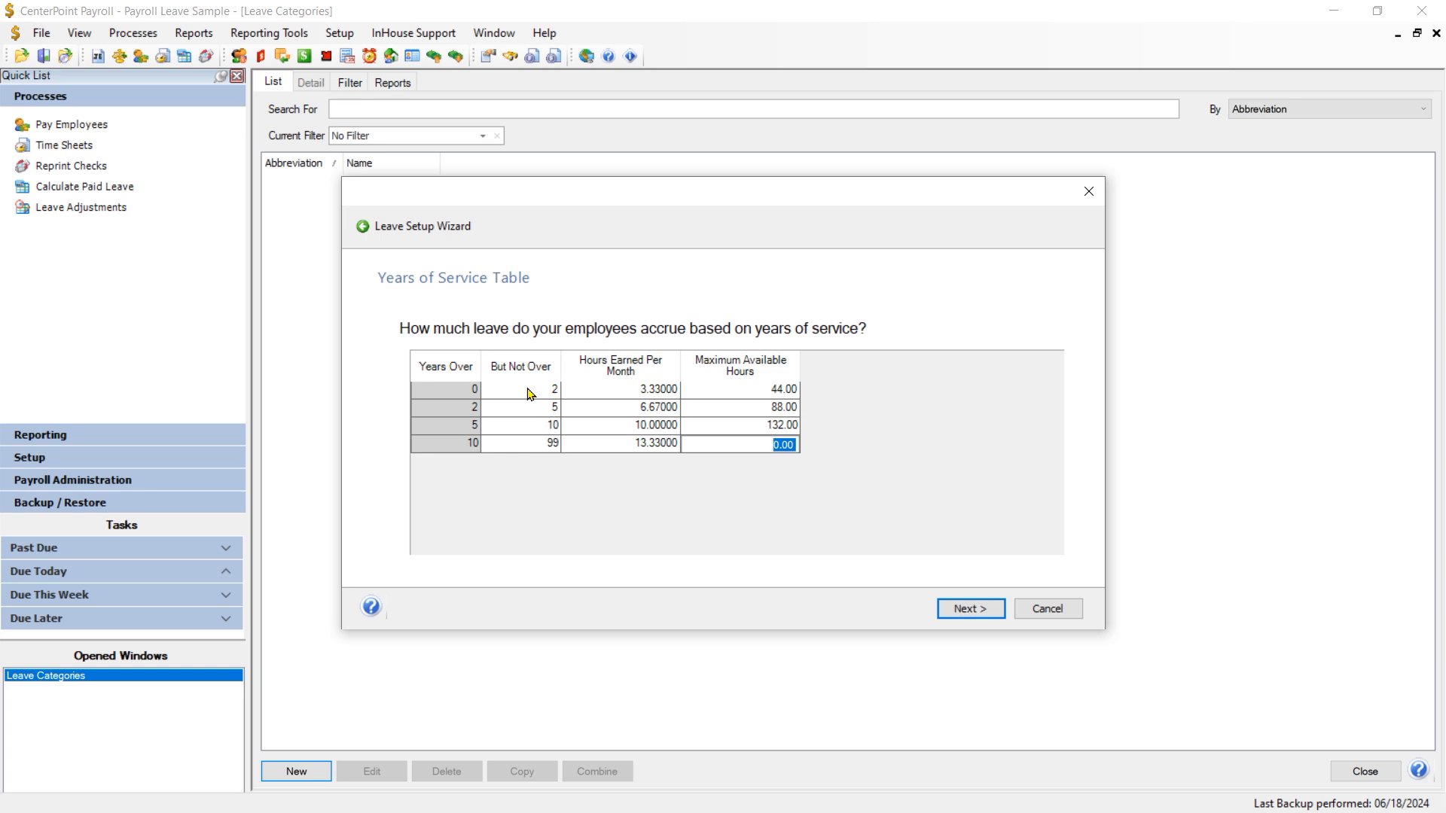
pyautogui.write('176')
pyautogui.press('Tab')
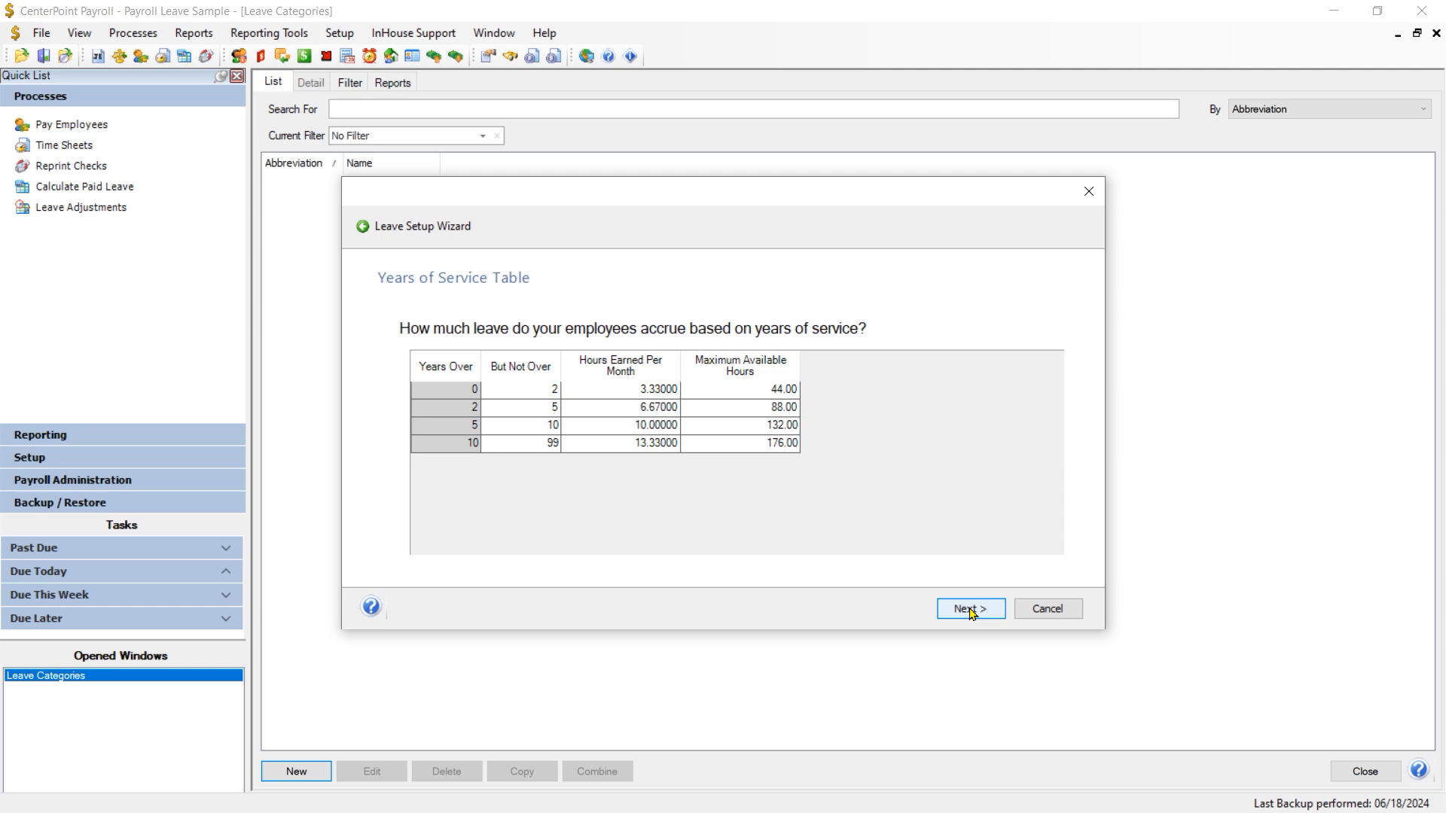
pyautogui.click(972, 613)
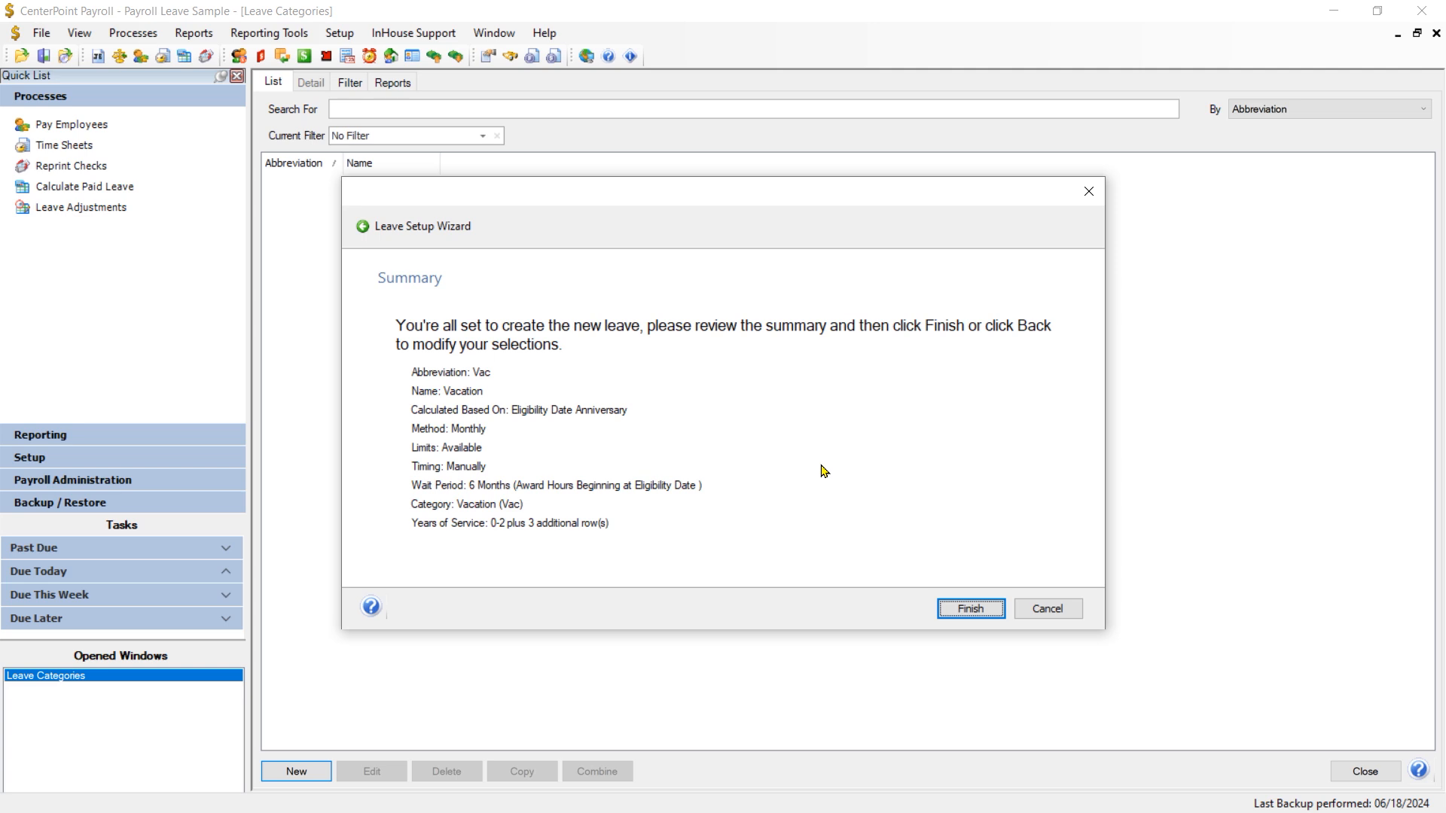
# Finish creating the Vacation leave and begin configuring it for employees with the Setup Wizard.
pyautogui.click(950, 609)
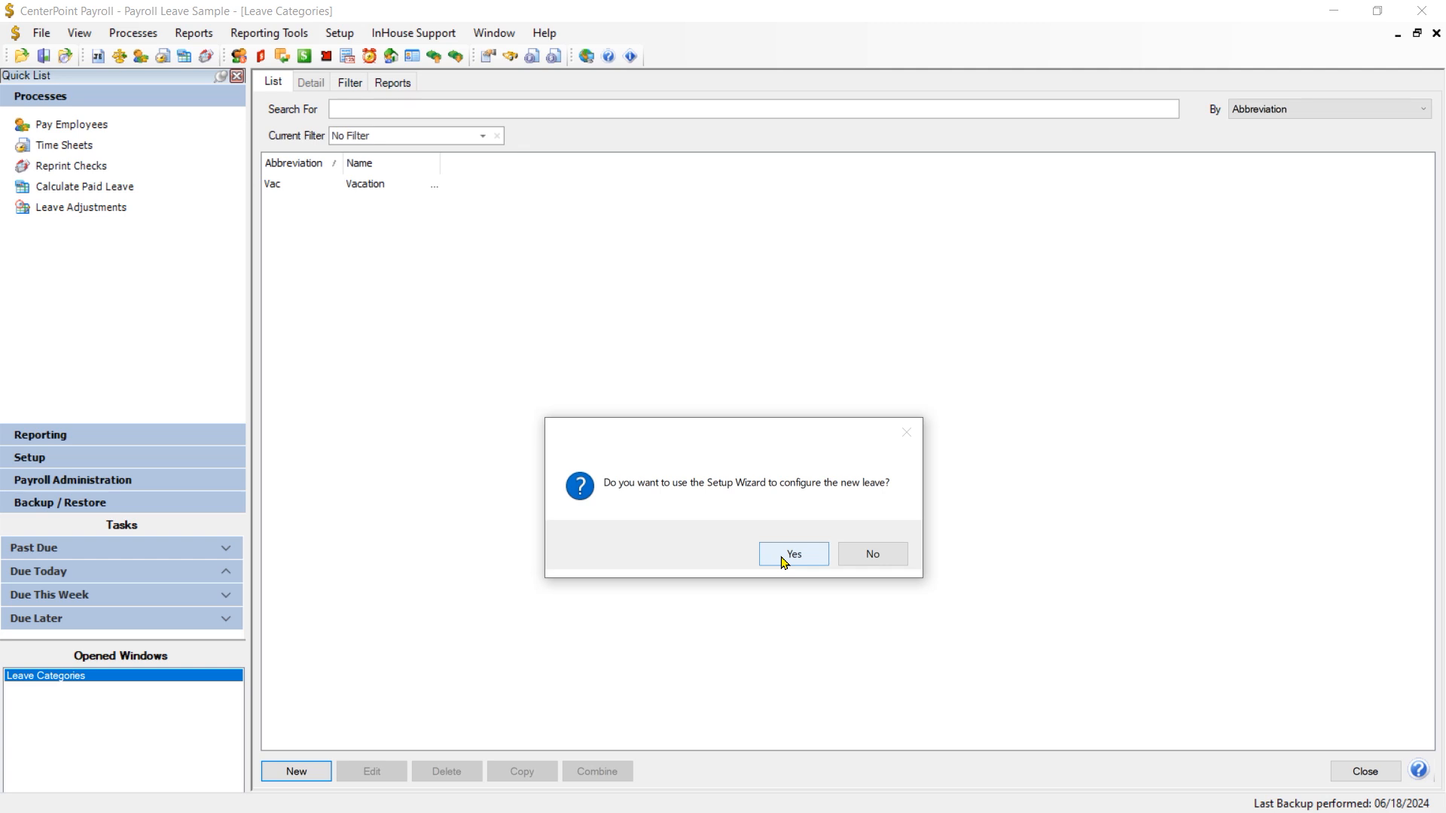
pyautogui.click(783, 557)
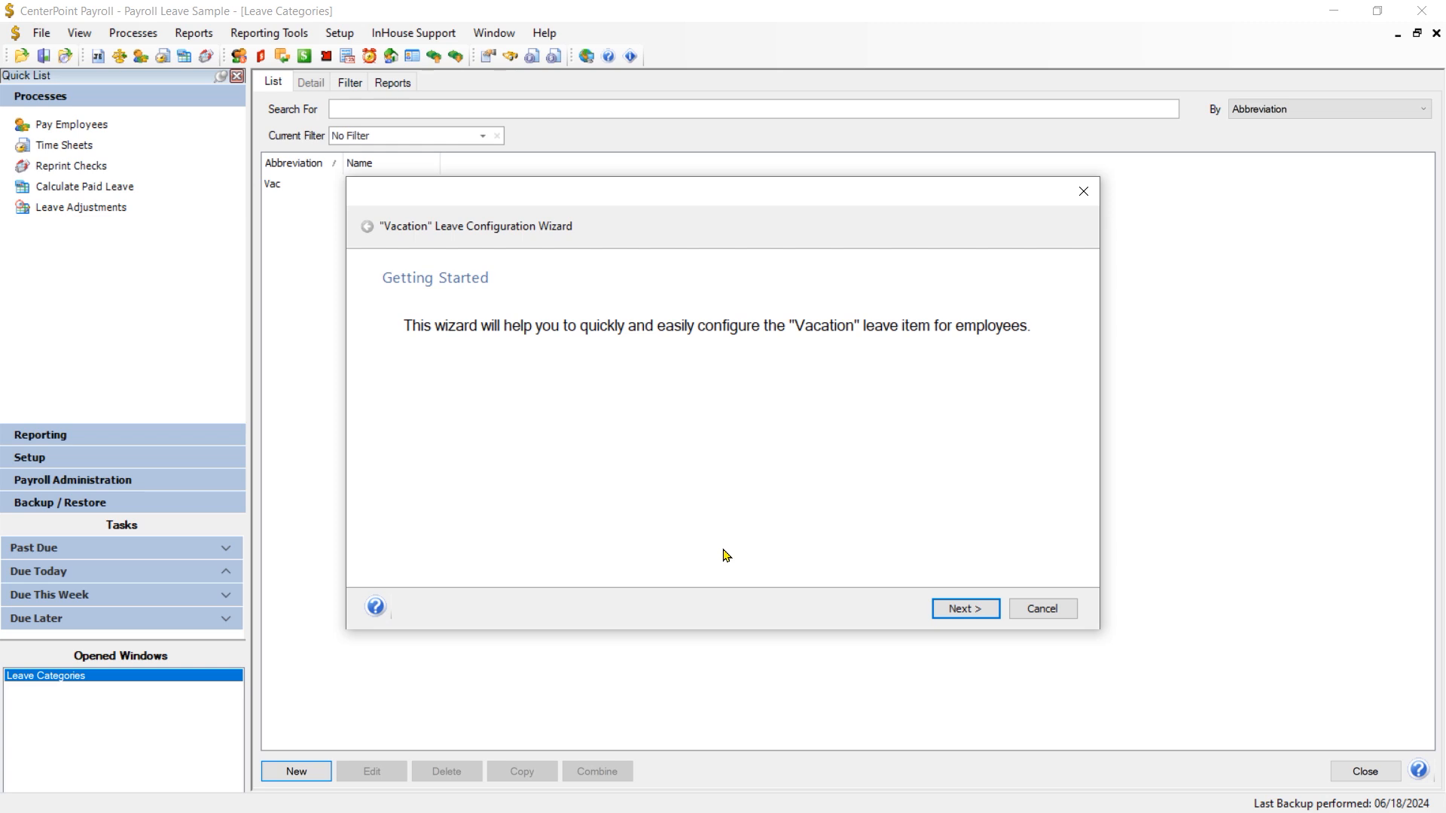
pyautogui.click(974, 622)
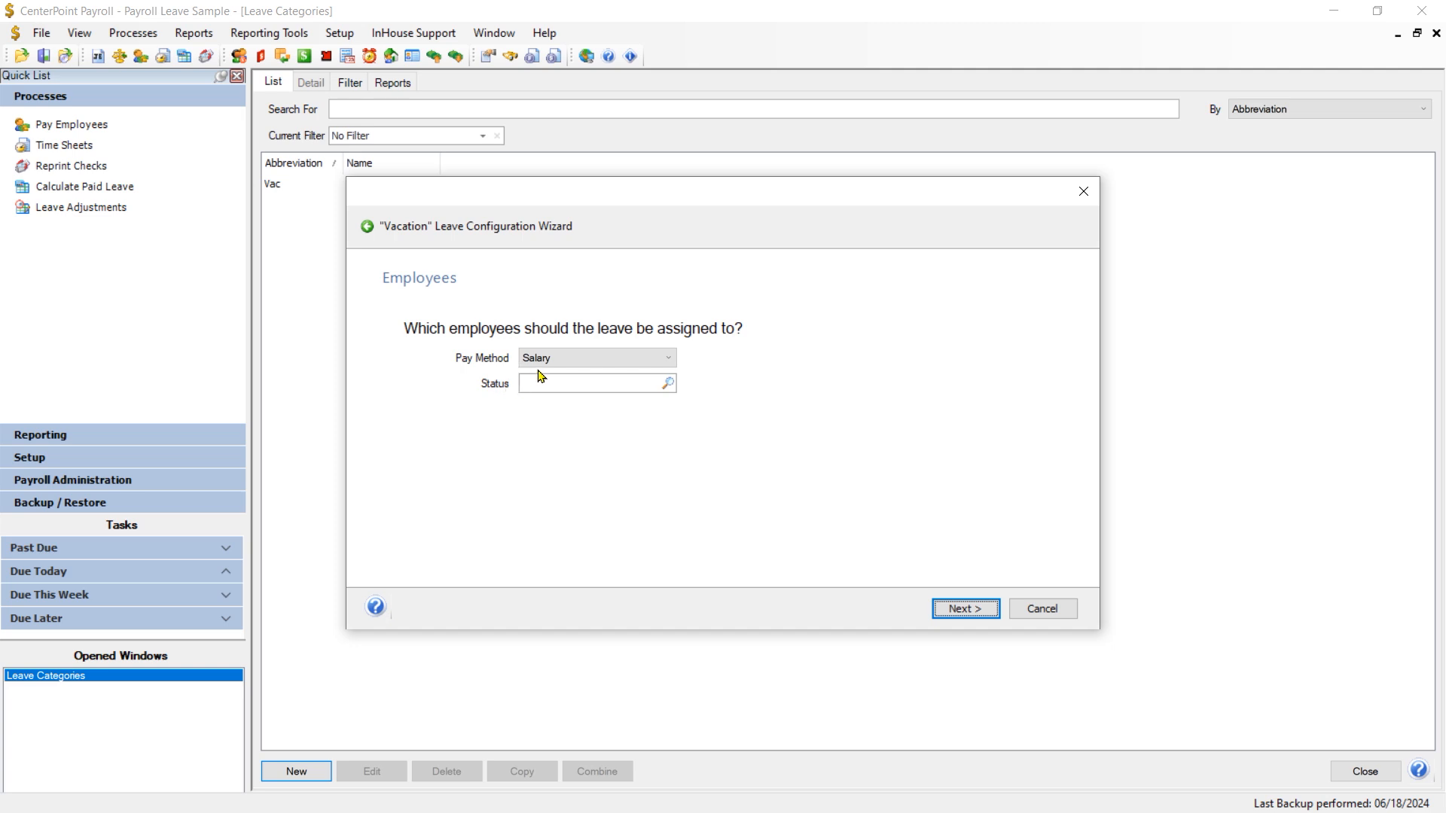
# Target the leave assignment at salaried employees with Full Time status and continue to the leave earning.
pyautogui.click(667, 384)
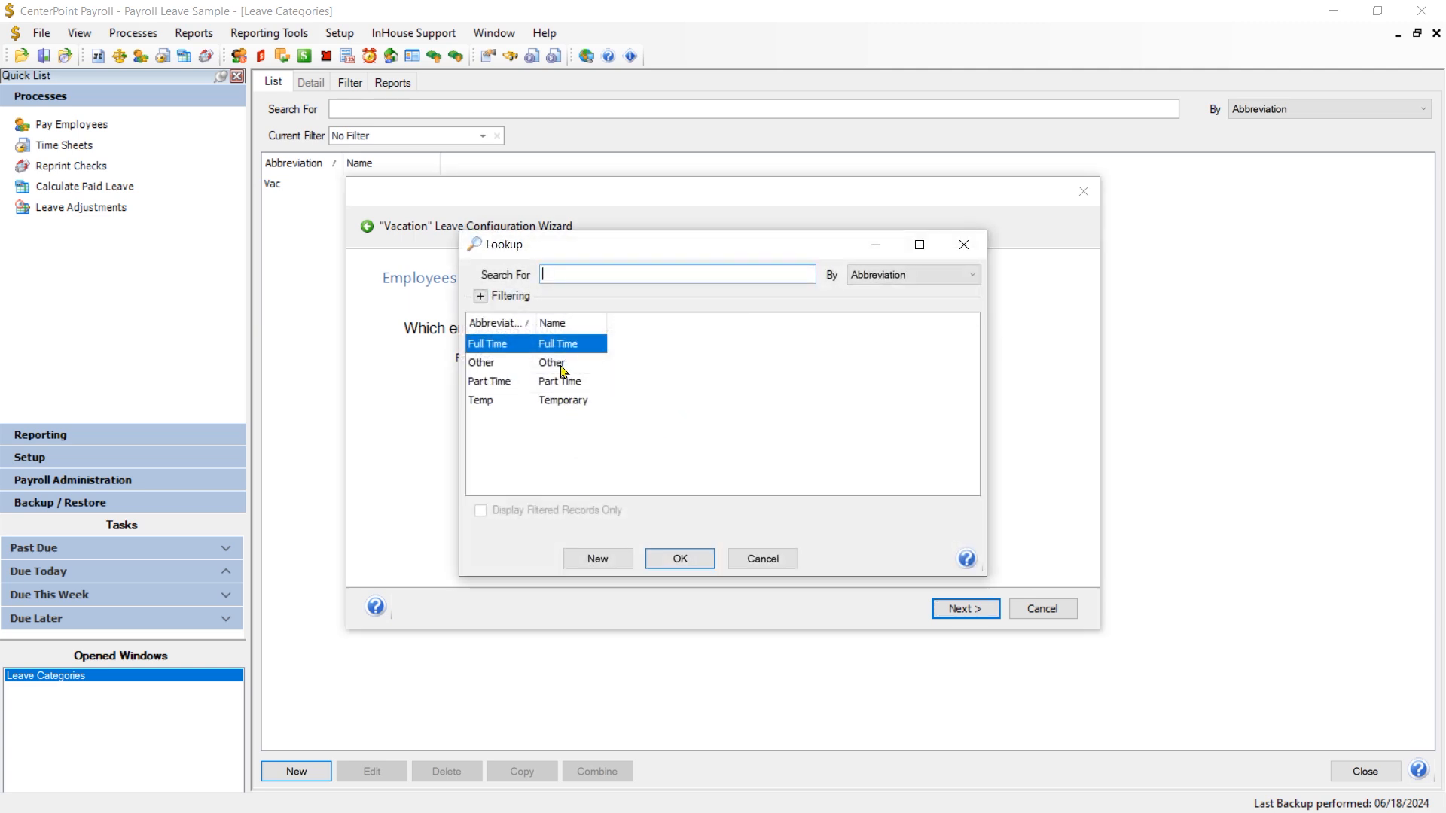
pyautogui.click(672, 558)
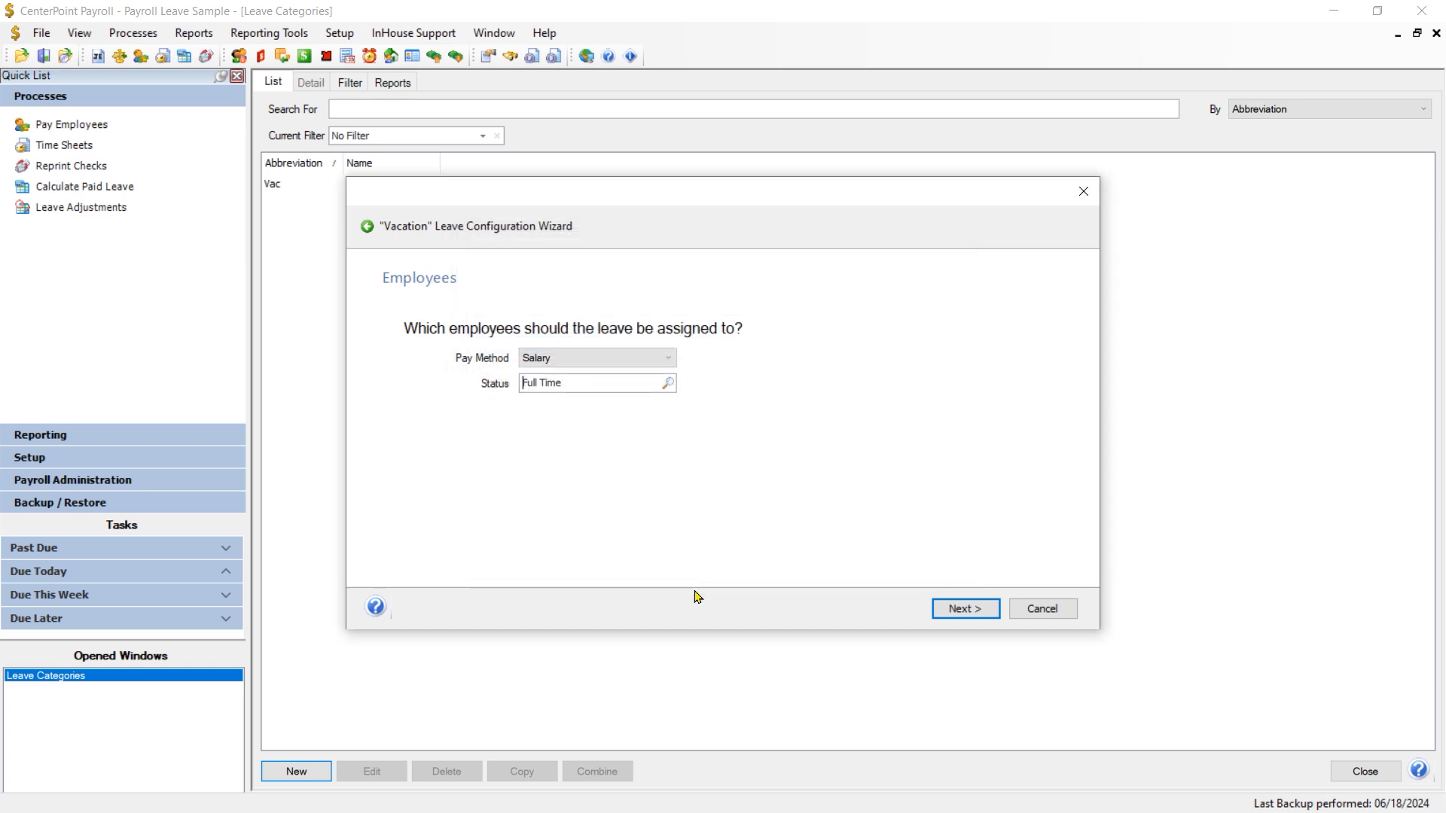
pyautogui.click(955, 609)
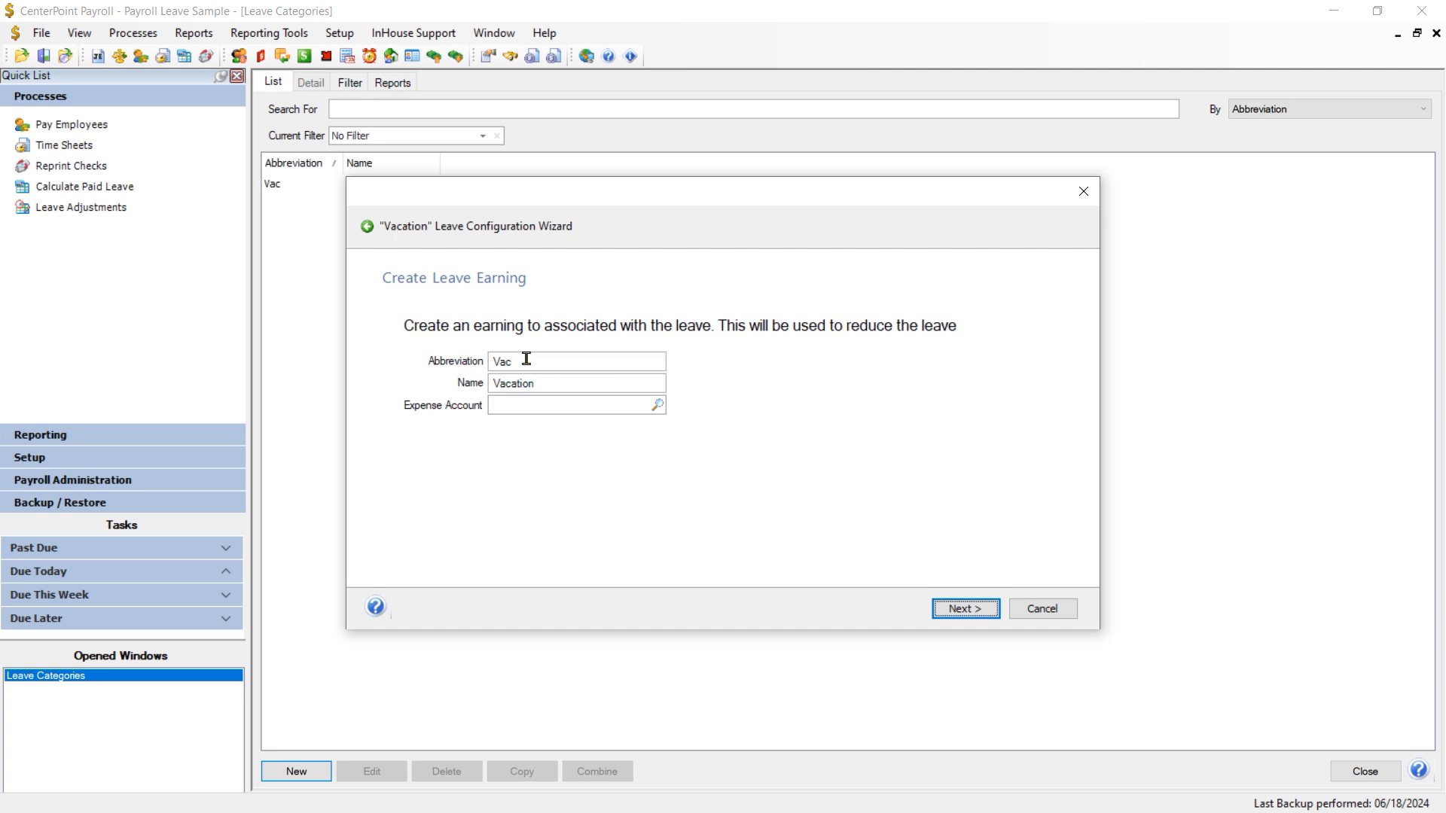
# Create the Vacation leave earning with Salary & Wages Expense as its expense account.
pyautogui.click(612, 406)
pyautogui.write('wage')
pyautogui.press('Tab')
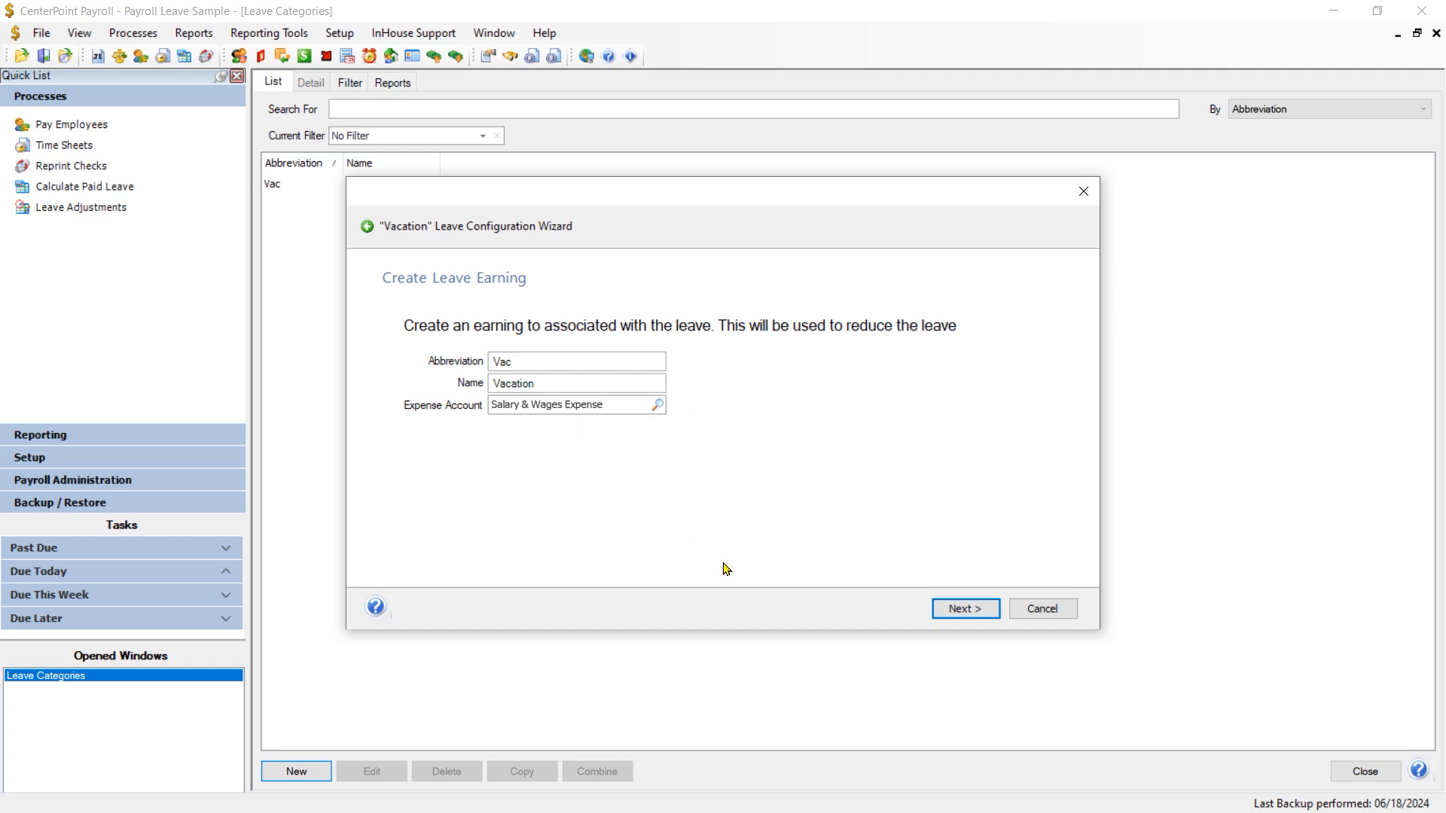
pyautogui.click(962, 607)
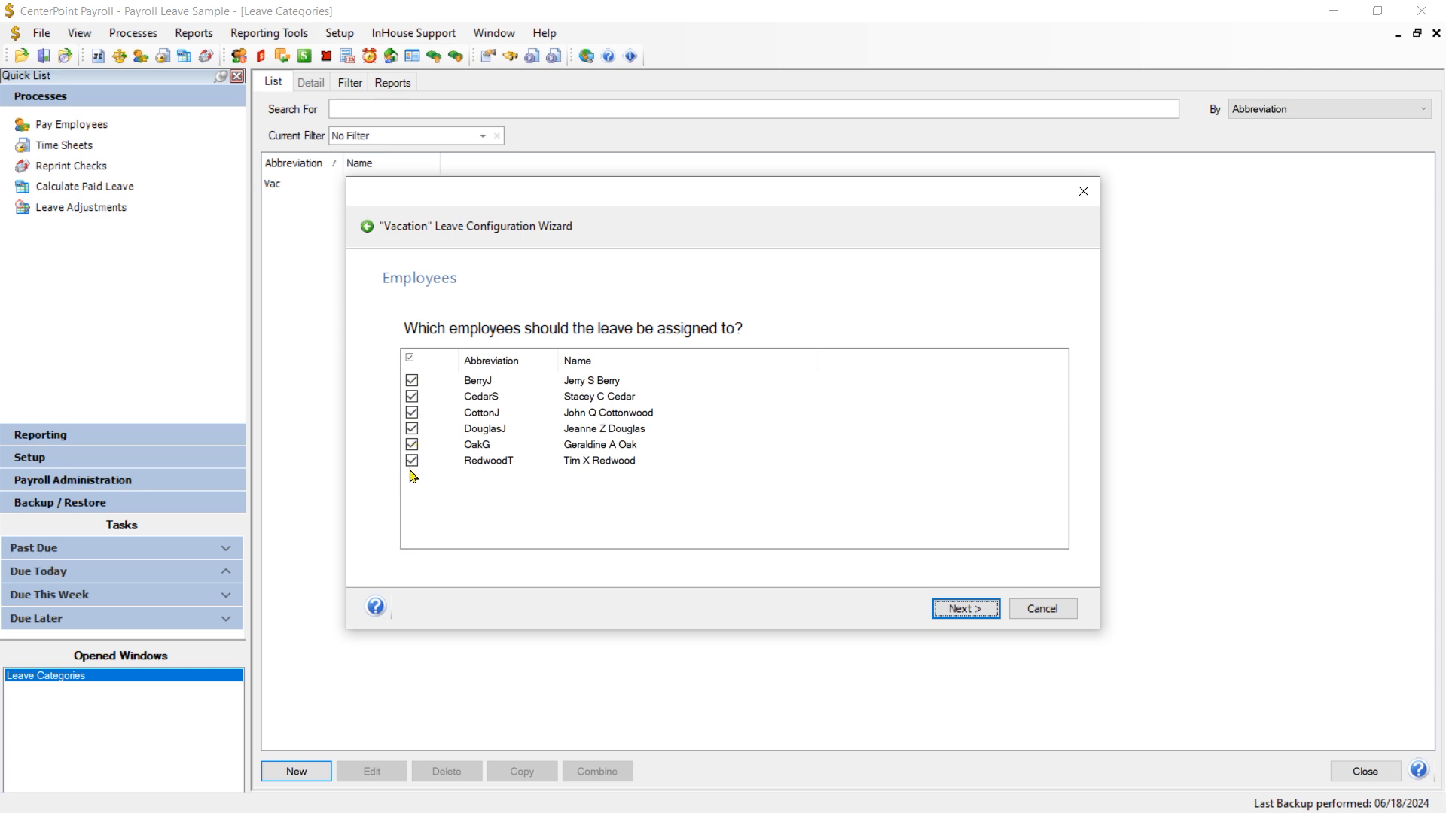
# Keep all listed salaried employees selected and choose to enter their beginning leave balances for 06/30/2024.
pyautogui.click(962, 614)
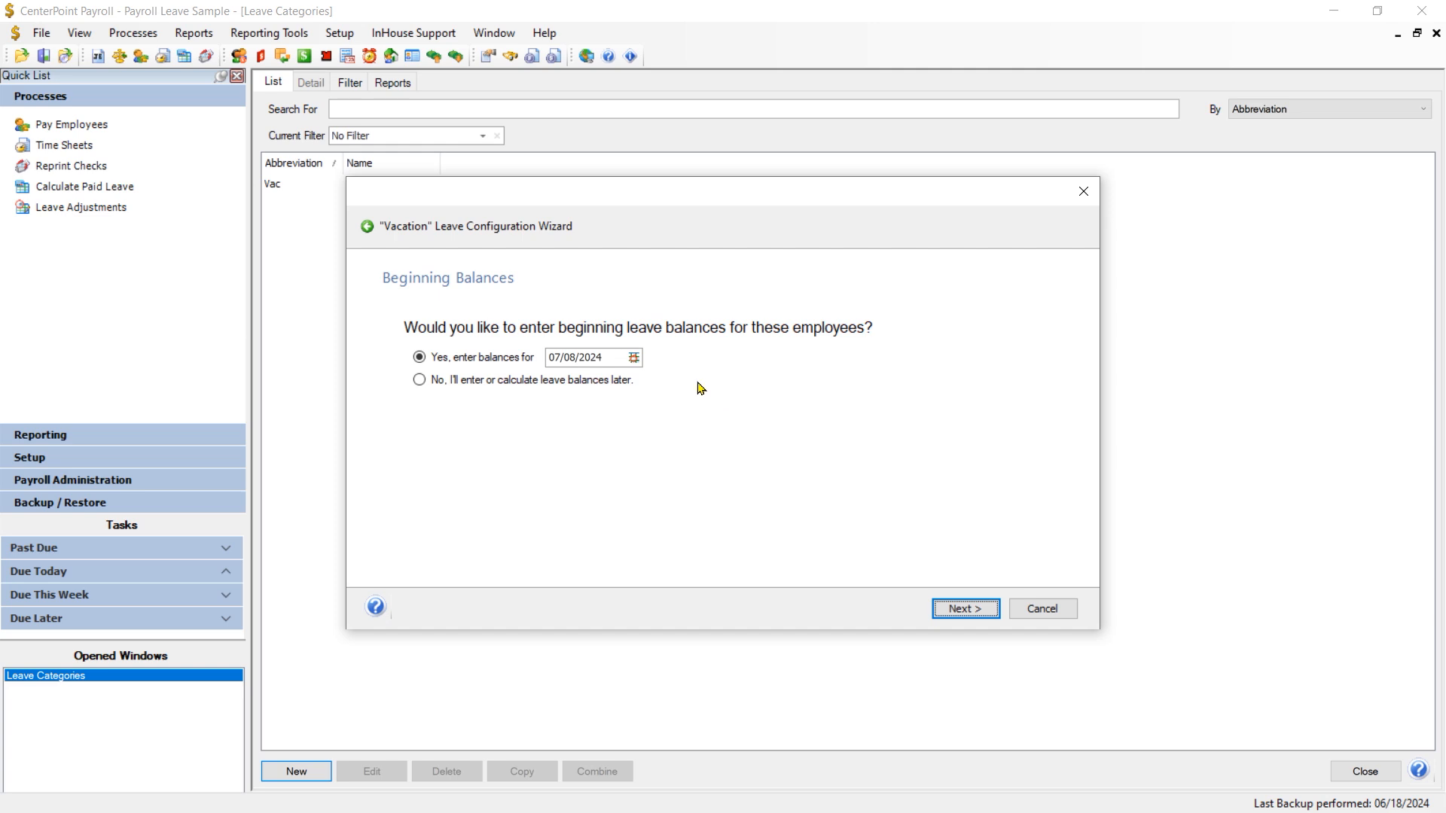
pyautogui.click(605, 360)
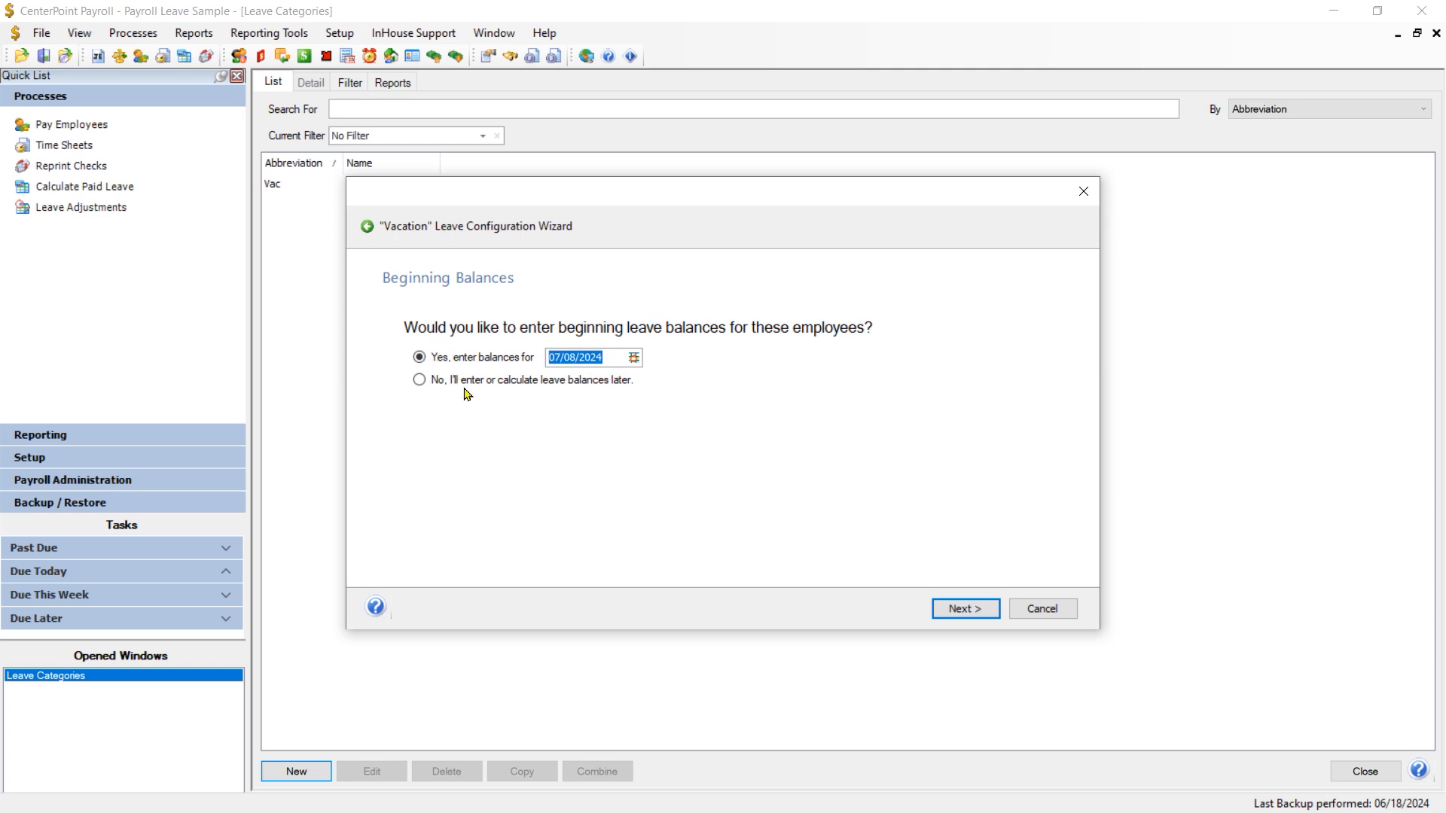
pyautogui.write('06/')
pyautogui.write('30')
pyautogui.press('Tab')
pyautogui.click(964, 610)
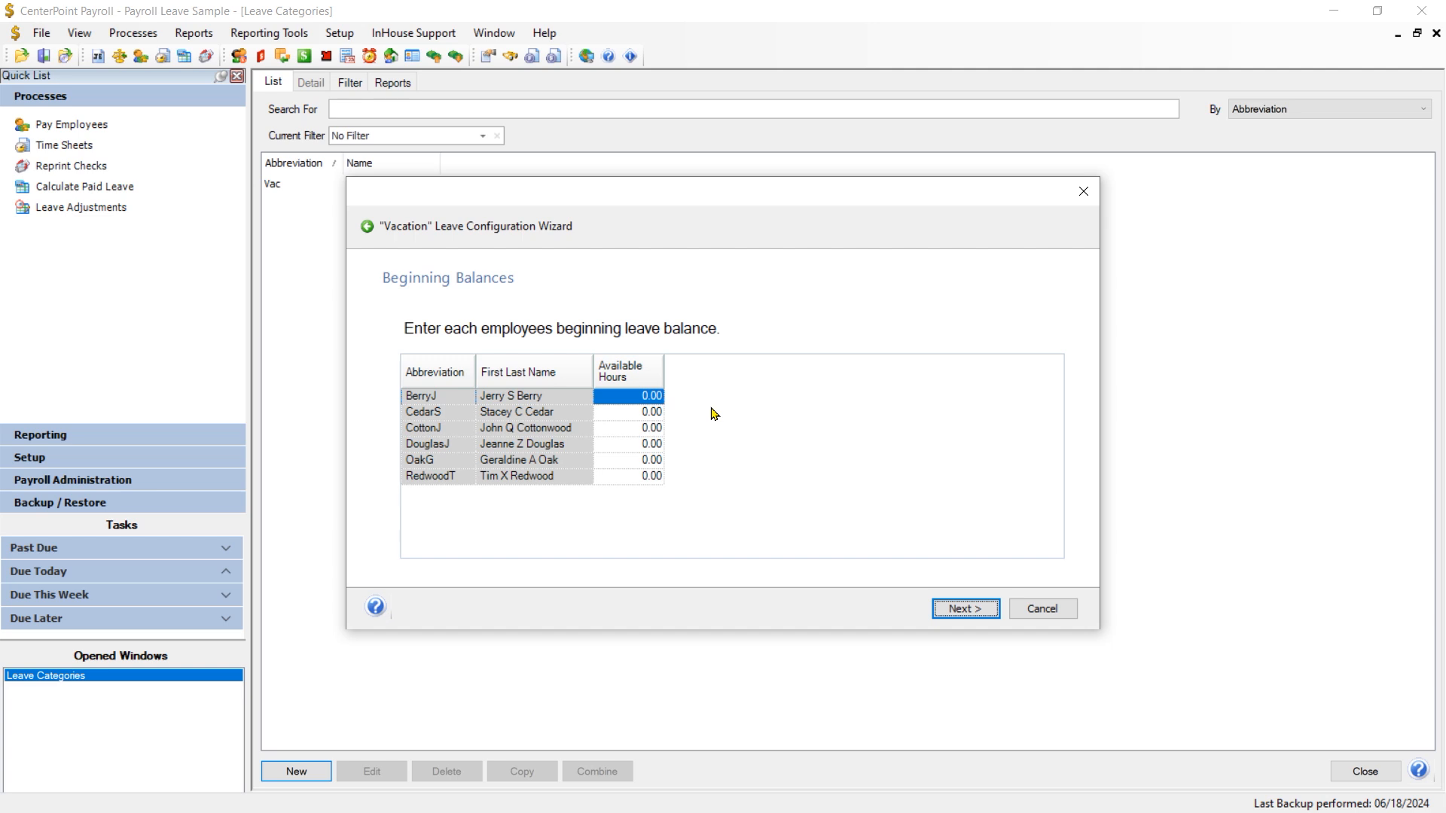
# Enter beginning available hours of 45, 19 and 15 for the first three employees in the list.
pyautogui.click(611, 397)
pyautogui.write('45')
pyautogui.click(623, 413)
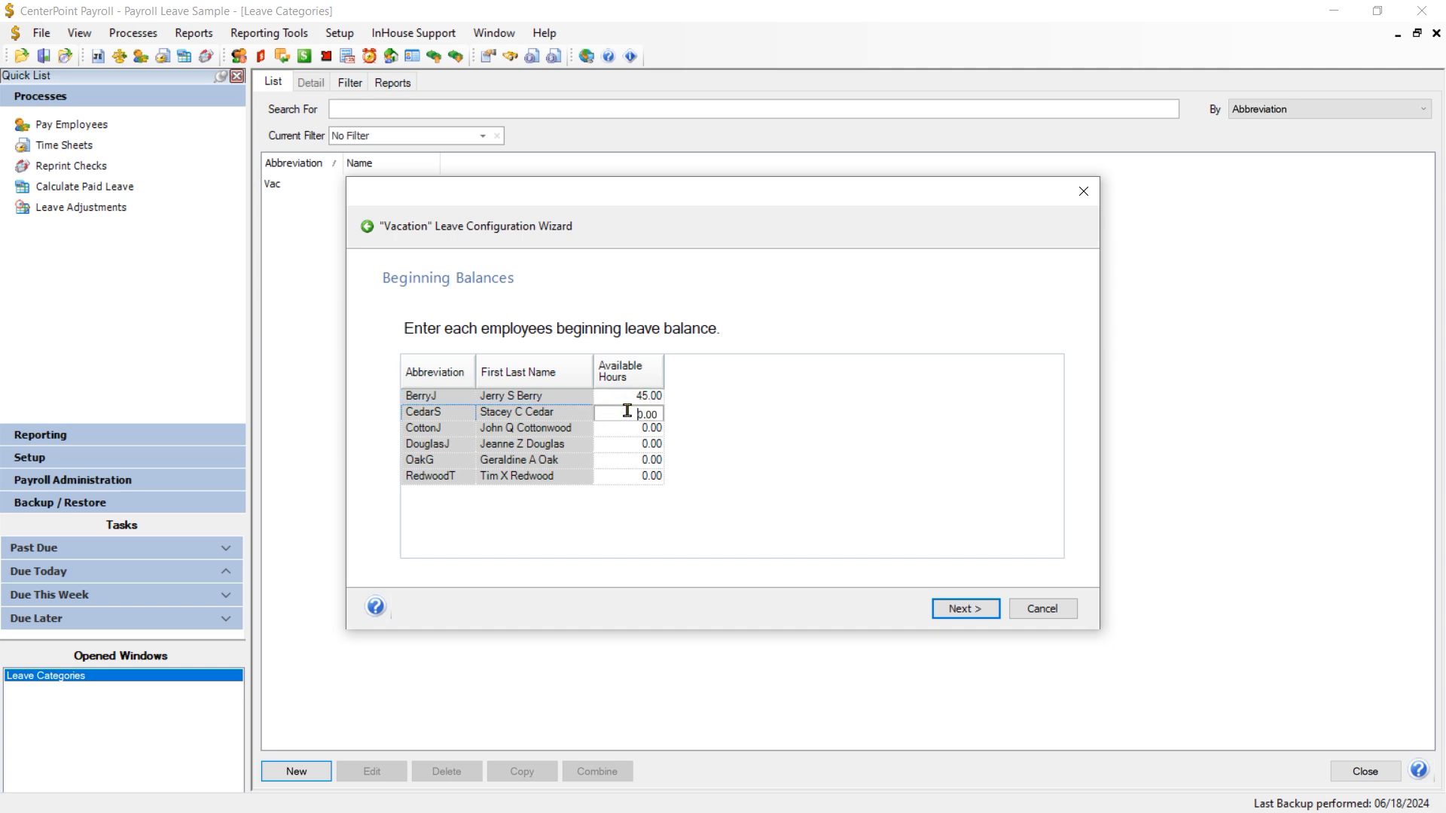
pyautogui.write('19')
pyautogui.click(633, 431)
pyautogui.write('15')
# Enter beginning available hours of 22, 10 and 4 for the last three employees and proceed to the summary.
pyautogui.click(614, 446)
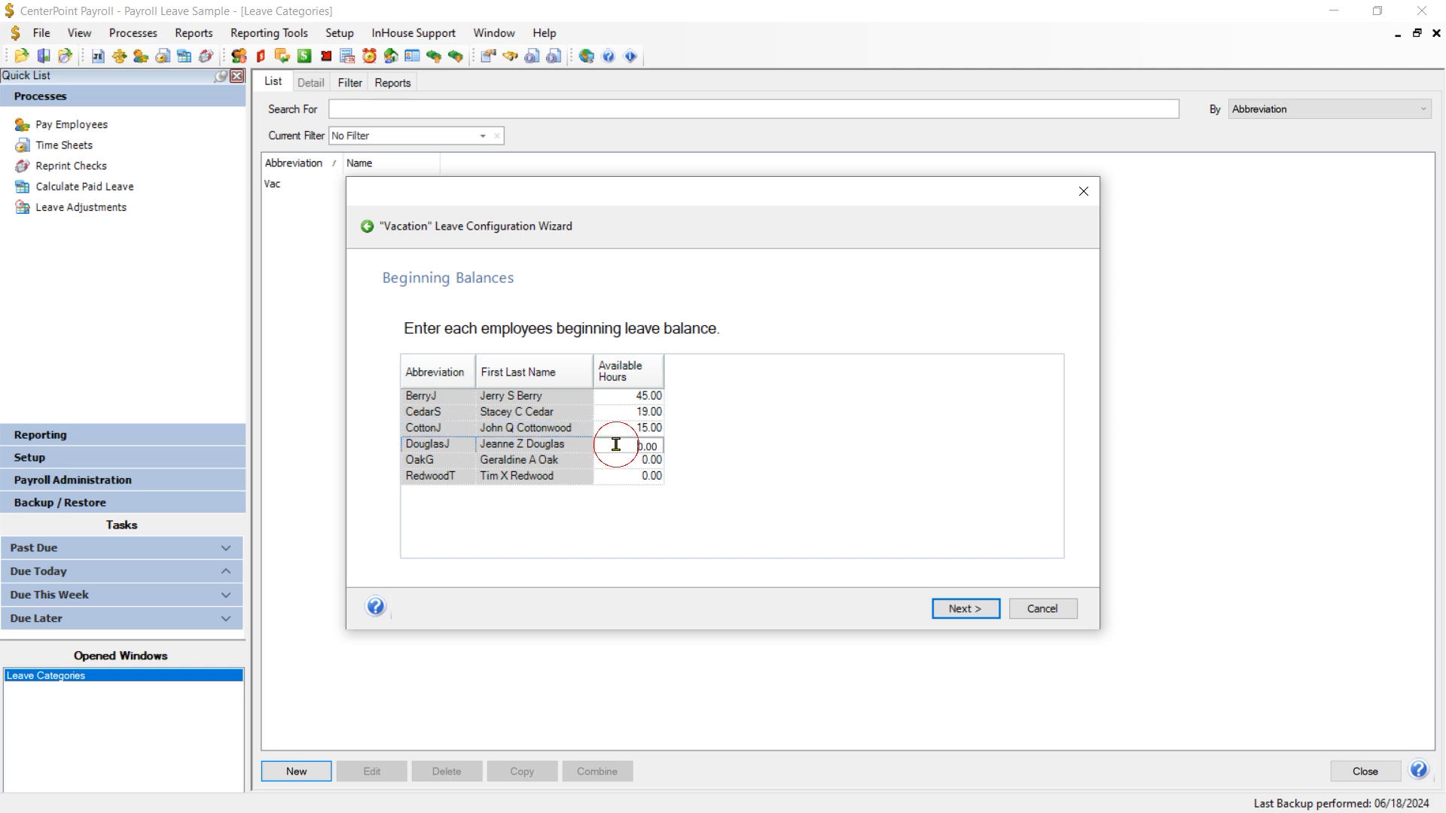
pyautogui.write('22')
pyautogui.click(625, 461)
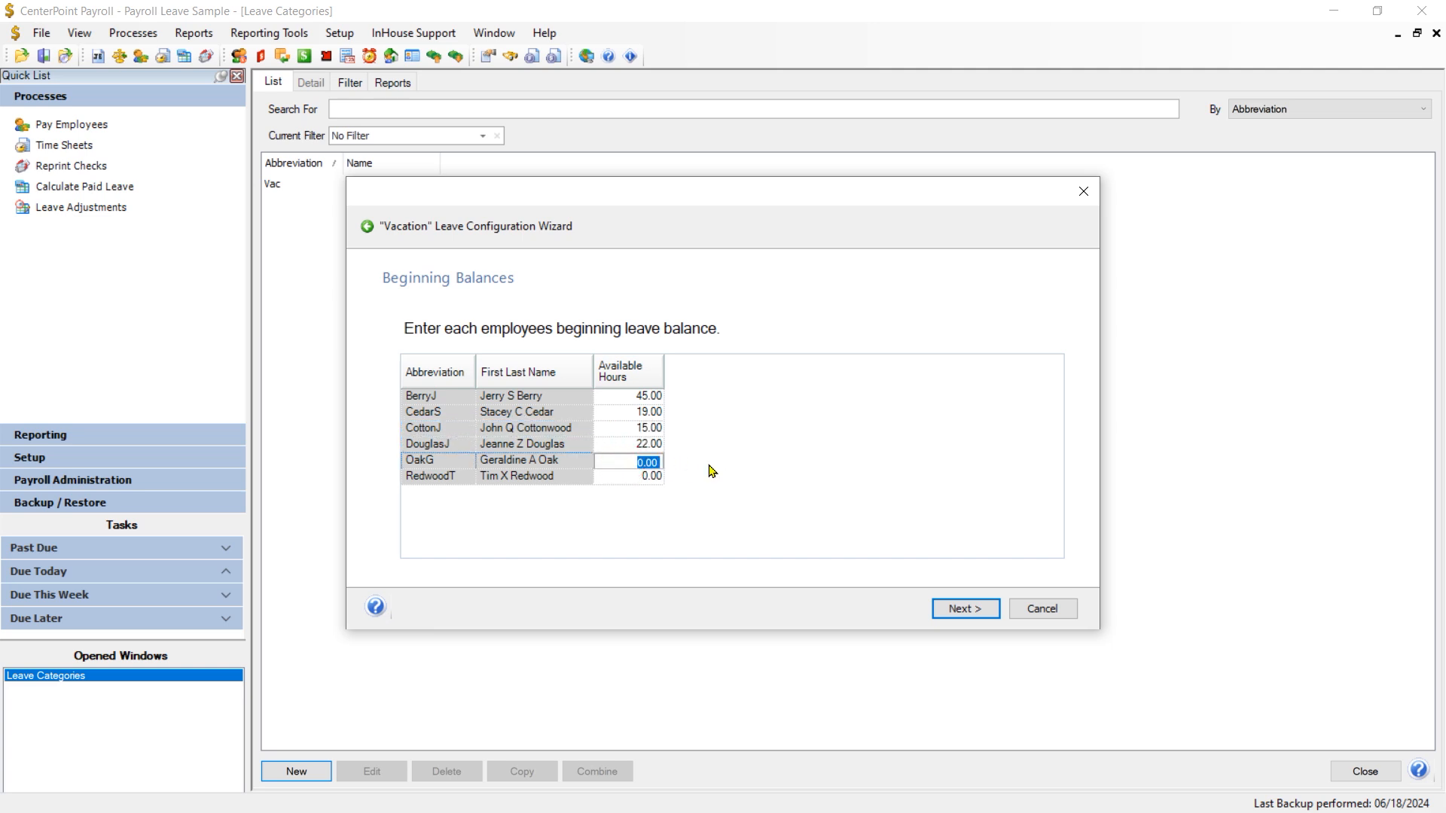
pyautogui.write('10')
pyautogui.click(636, 477)
pyautogui.write('4')
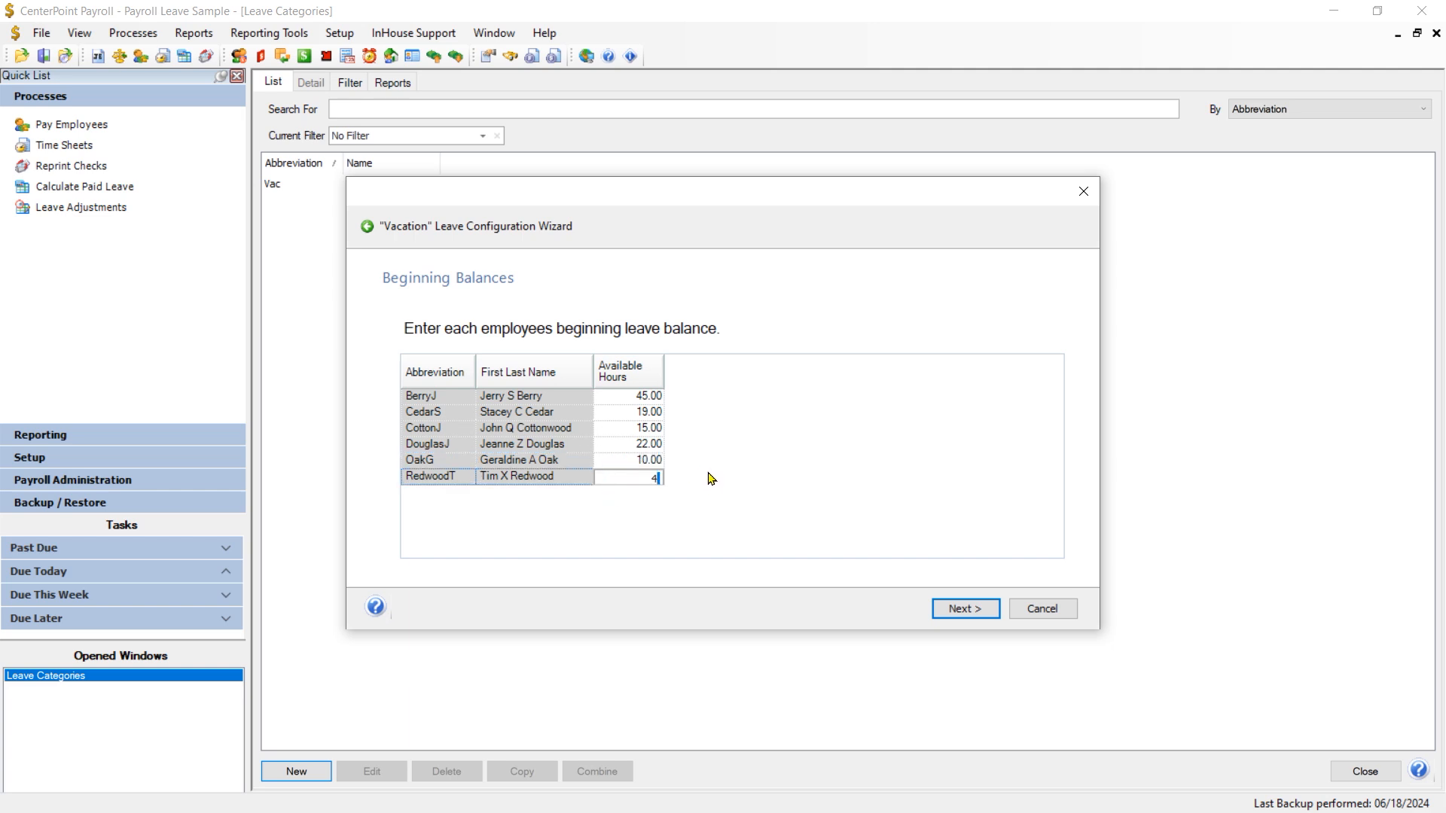
pyautogui.click(704, 472)
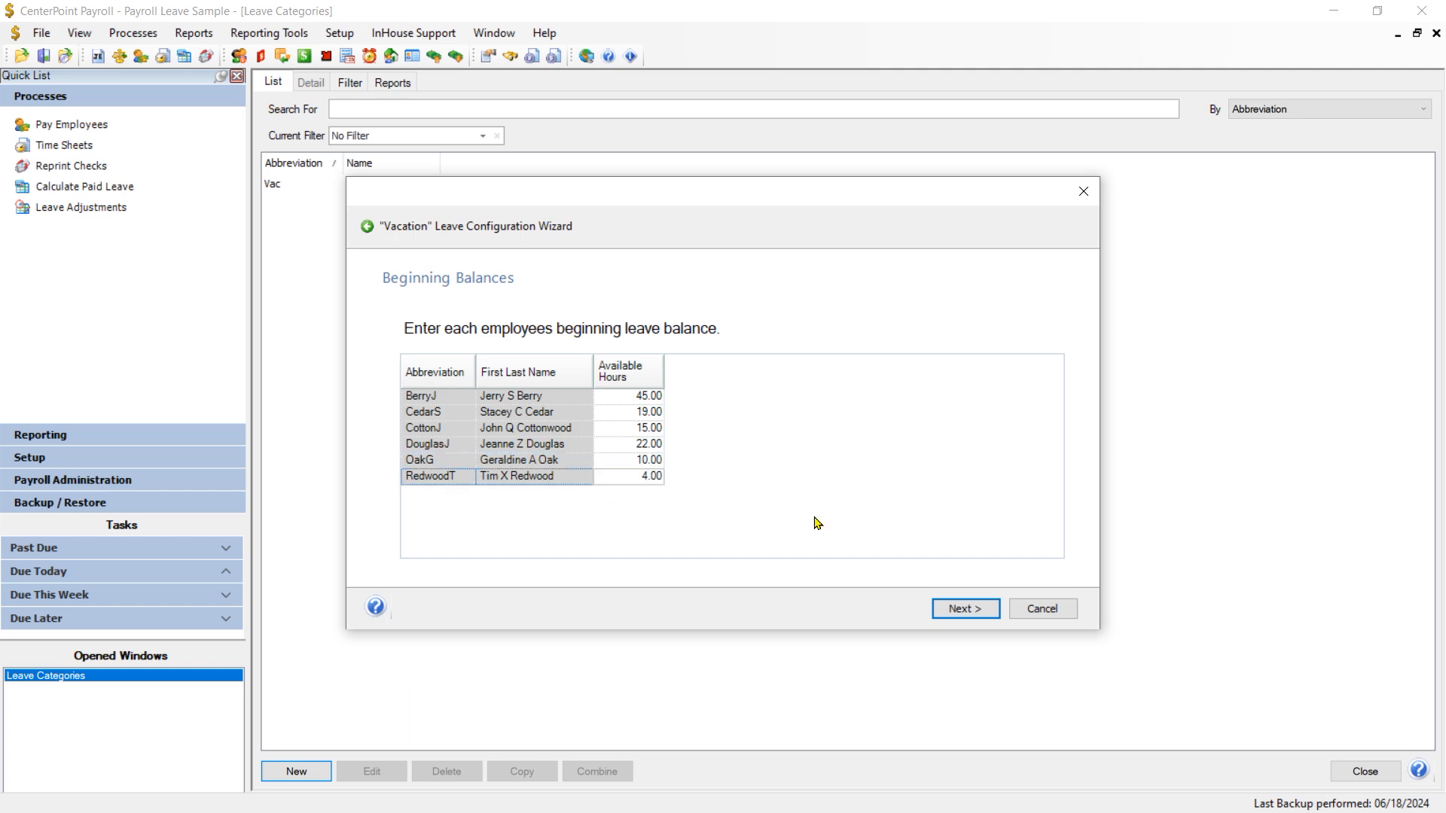
pyautogui.click(965, 613)
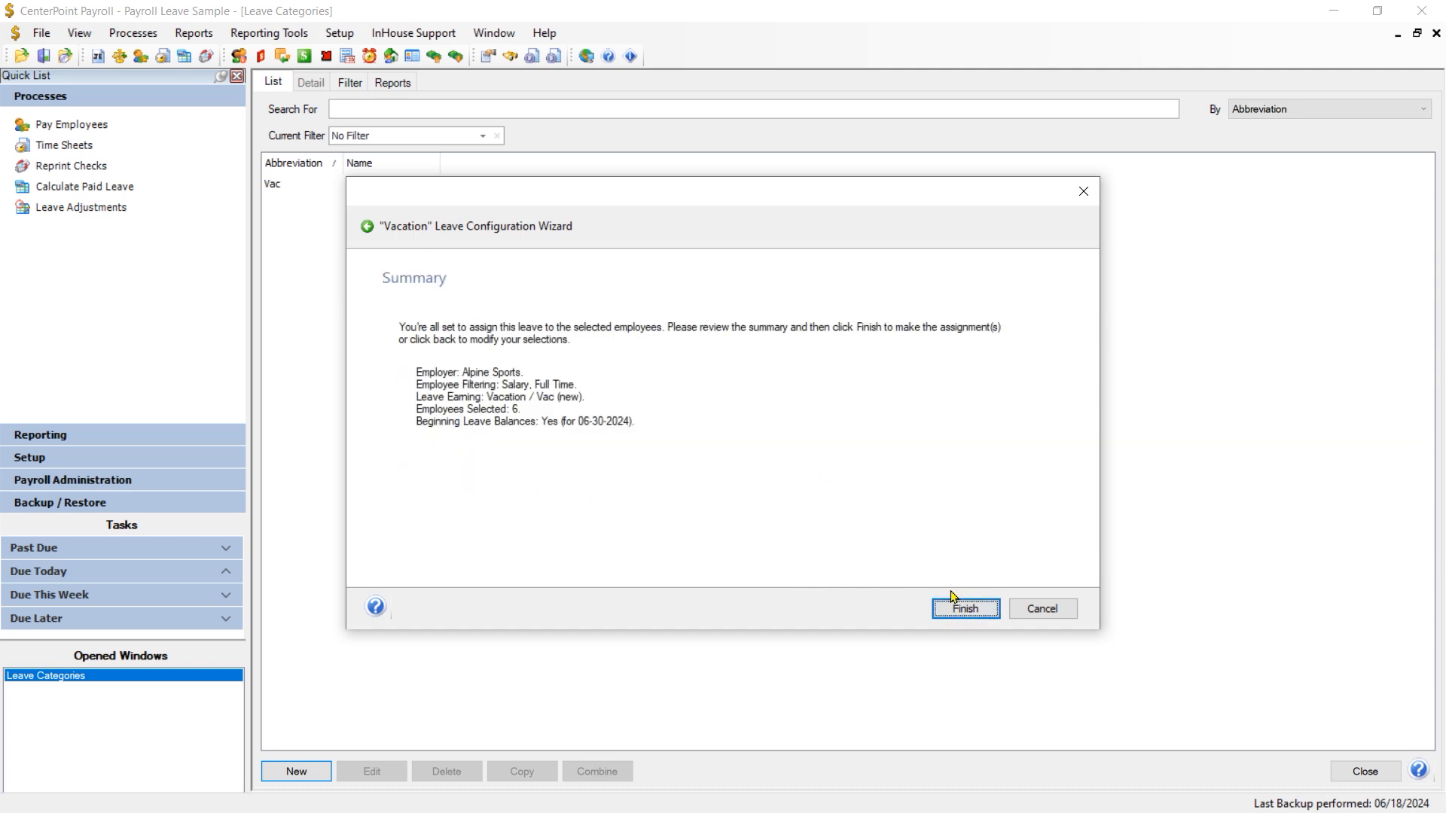
# Finish the Vacation leave assignment without assigning it to other employees, and close Leave Categories.
pyautogui.click(960, 611)
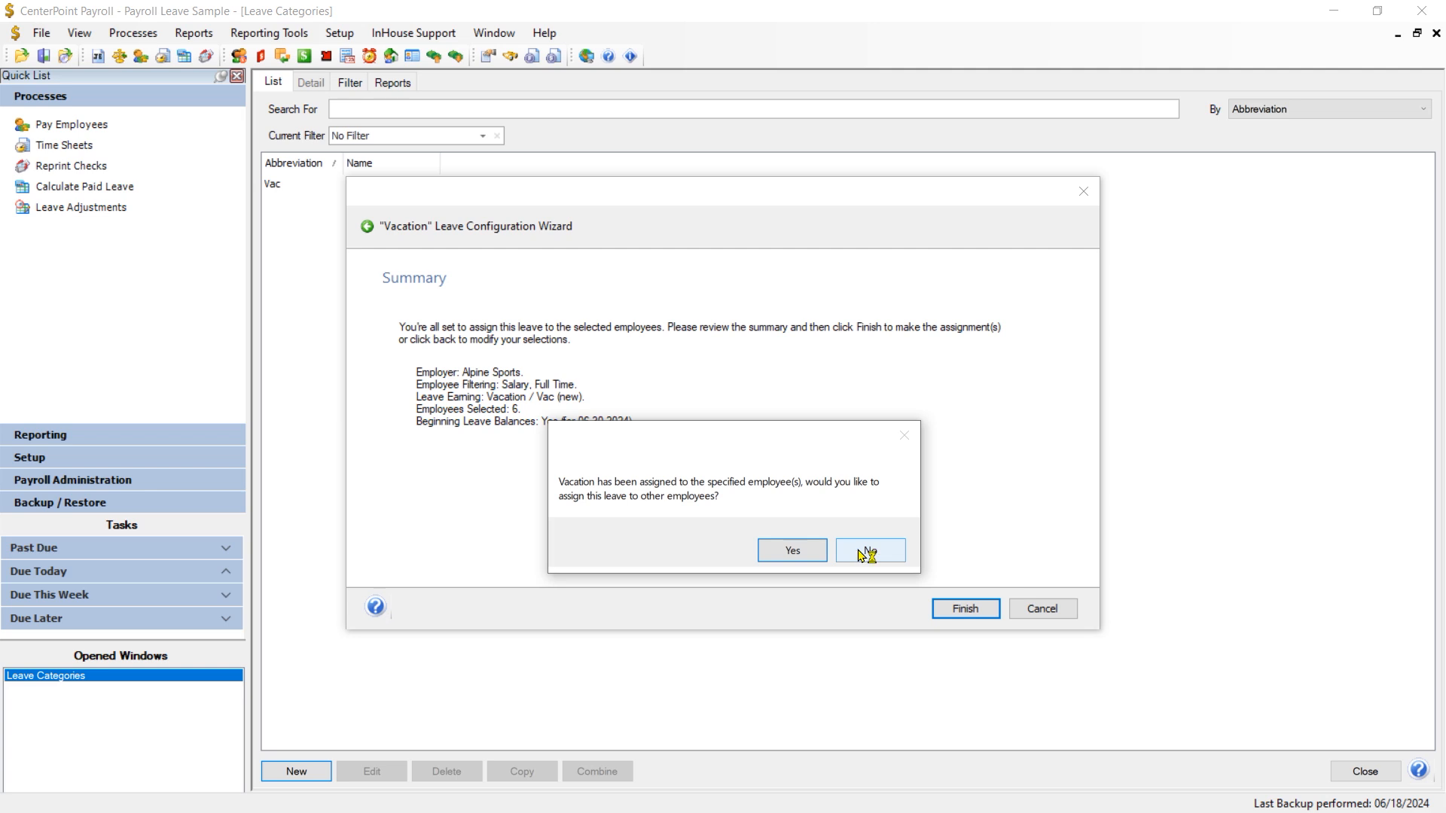
pyautogui.click(859, 557)
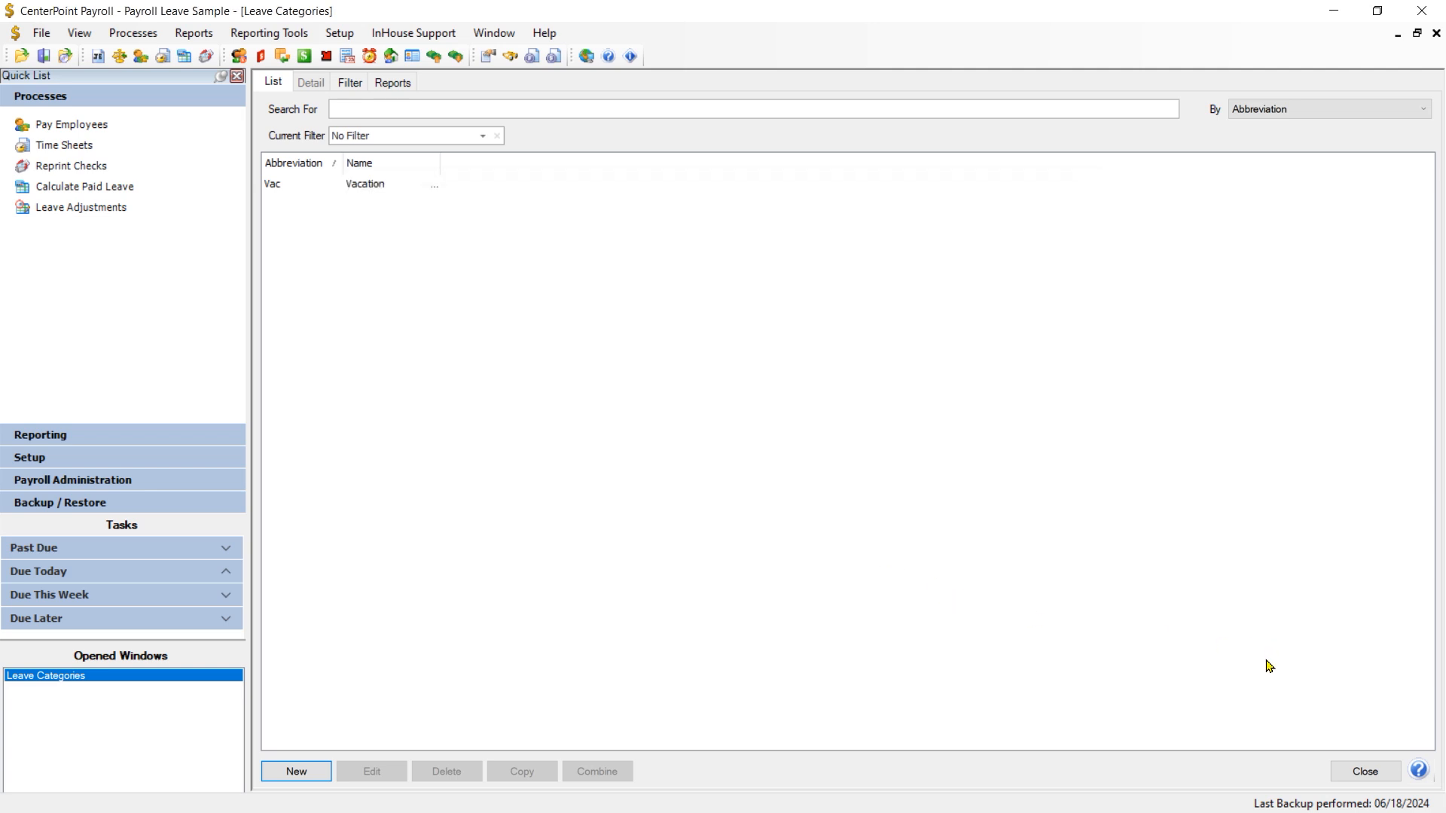
pyautogui.click(1362, 769)
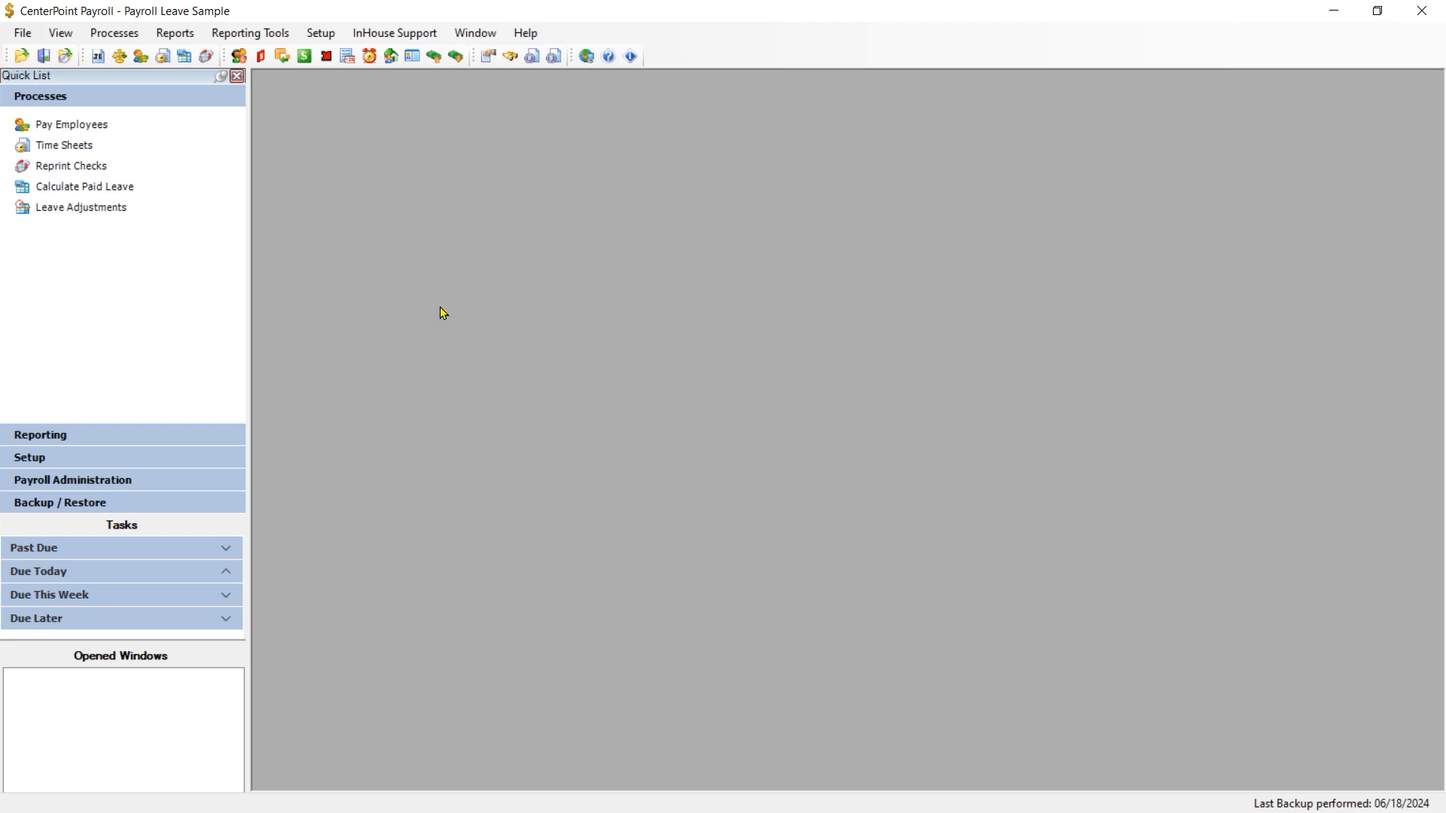
# Open the payroll Leave list and start assigning the Vacation leave to more employees with the configuration wizard.
pyautogui.click(329, 38)
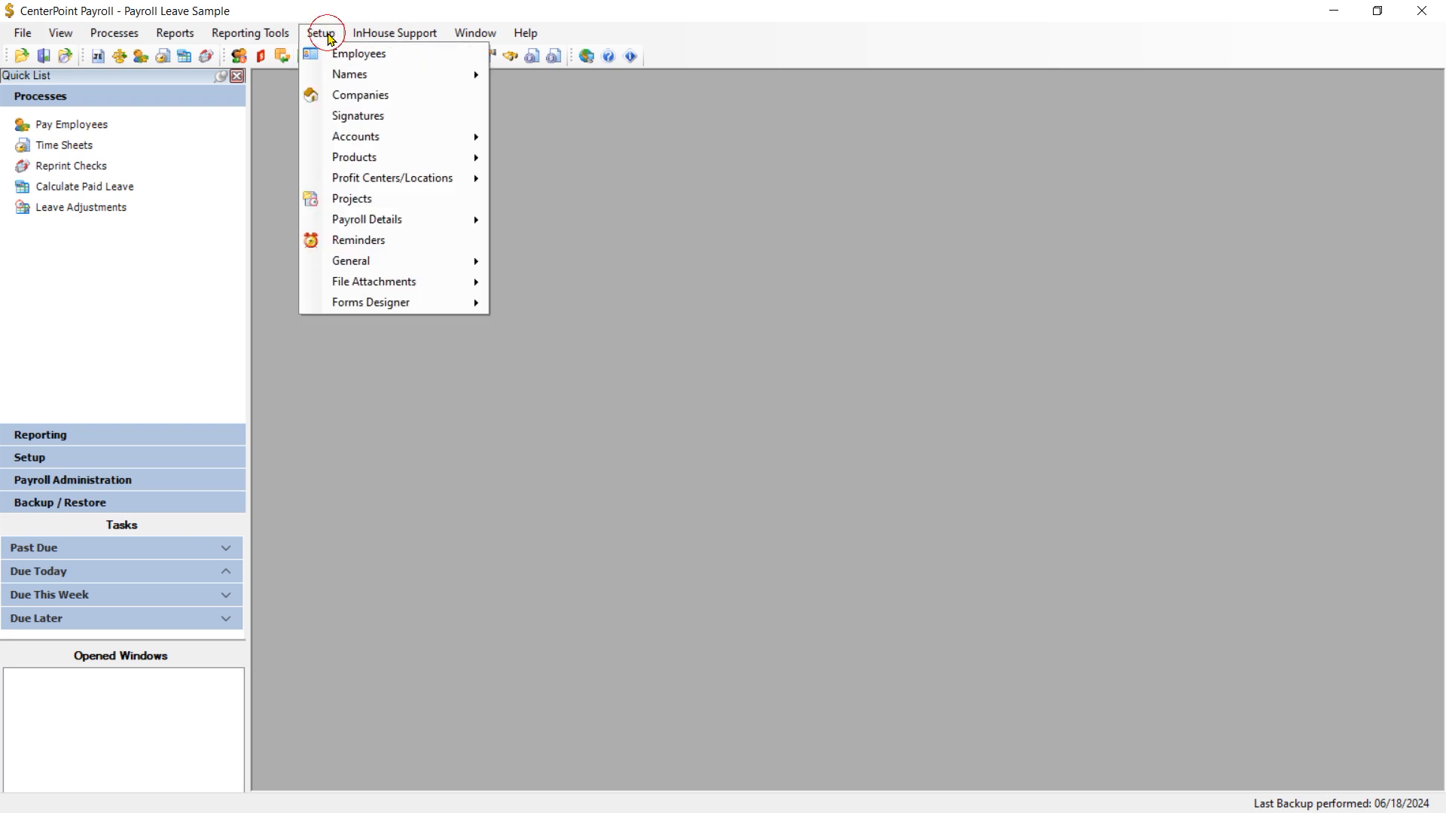
pyautogui.click(385, 226)
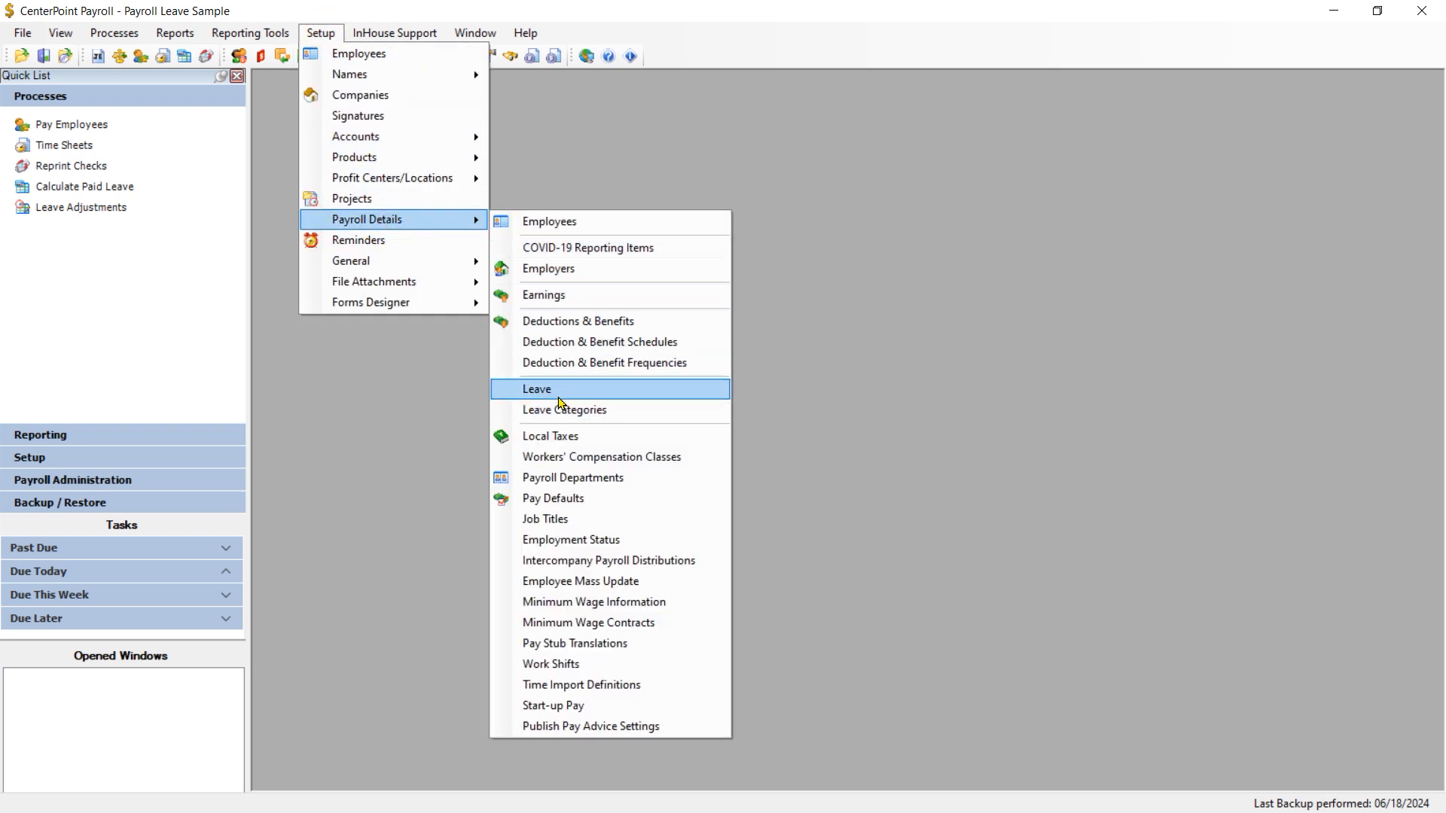
pyautogui.click(556, 389)
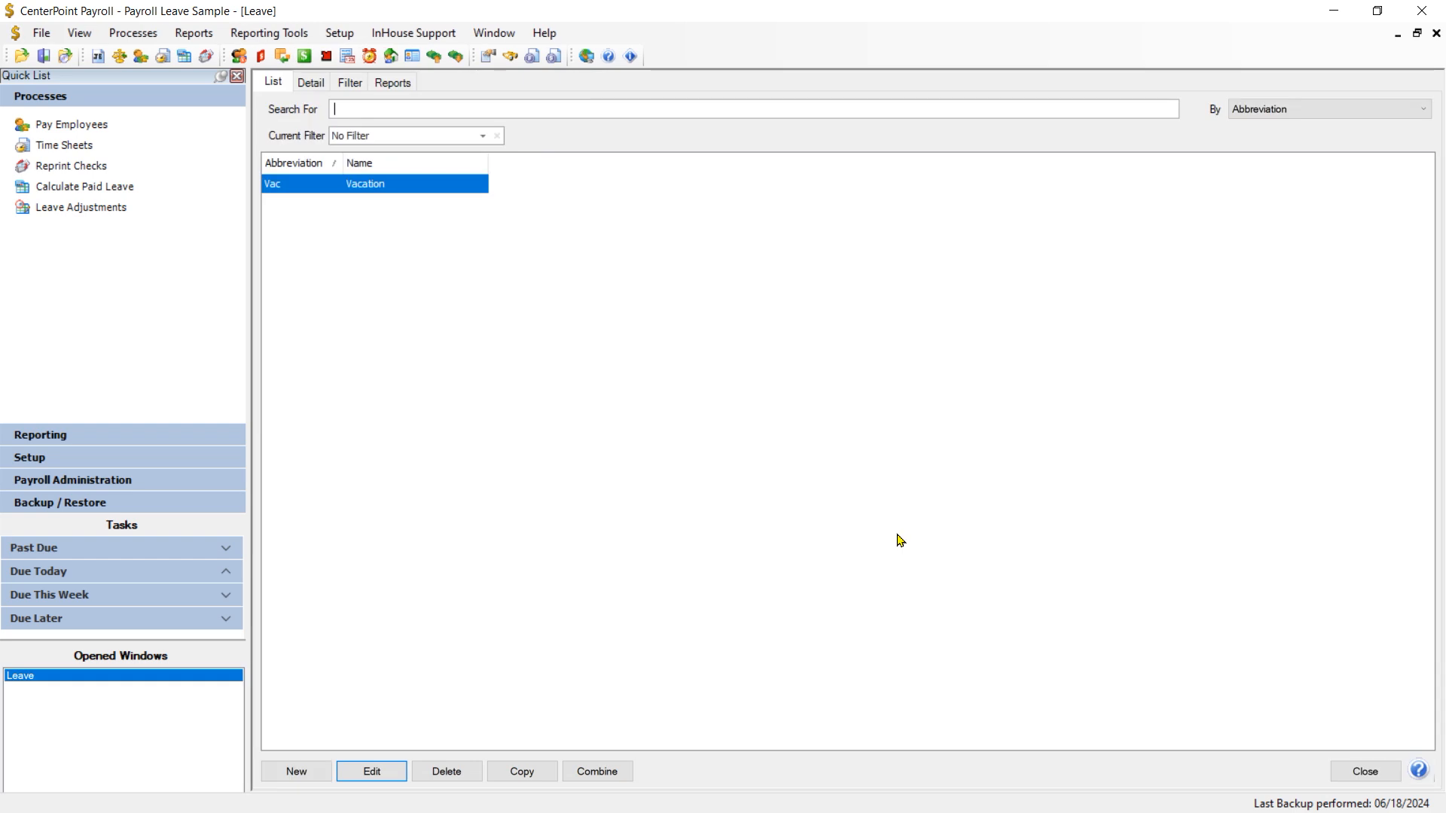
pyautogui.rightClick(393, 193)
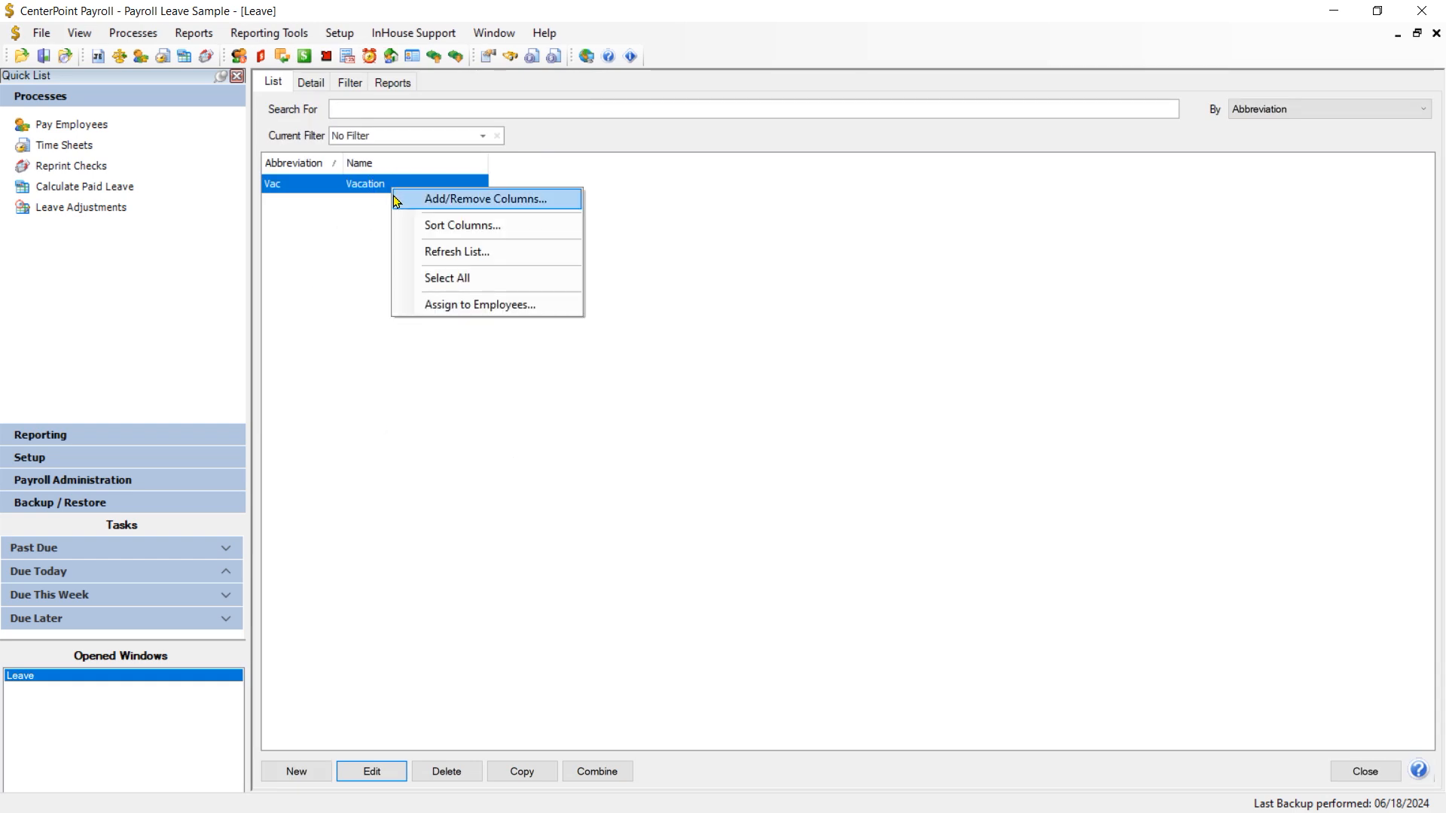
pyautogui.click(440, 305)
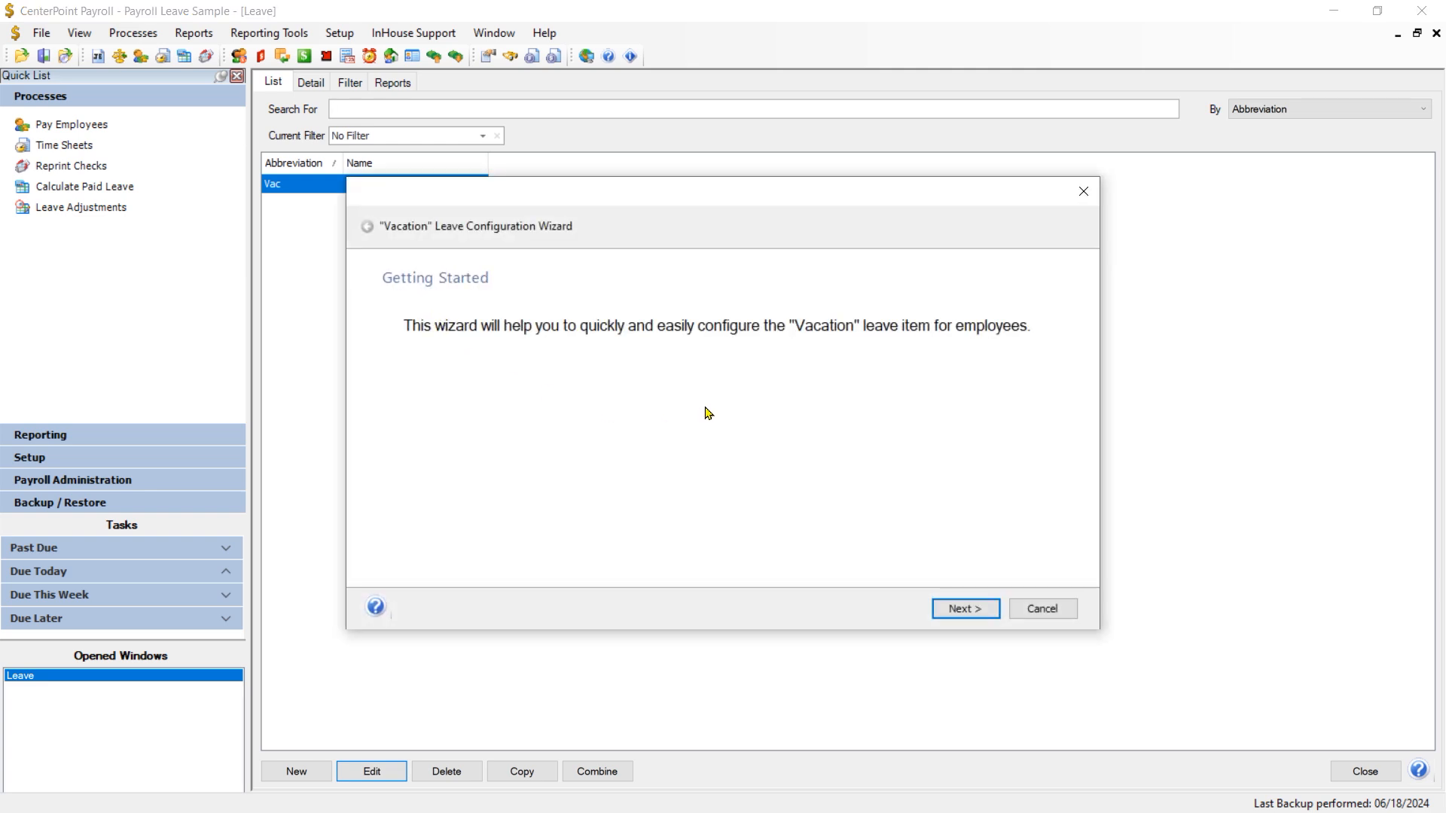
pyautogui.click(965, 614)
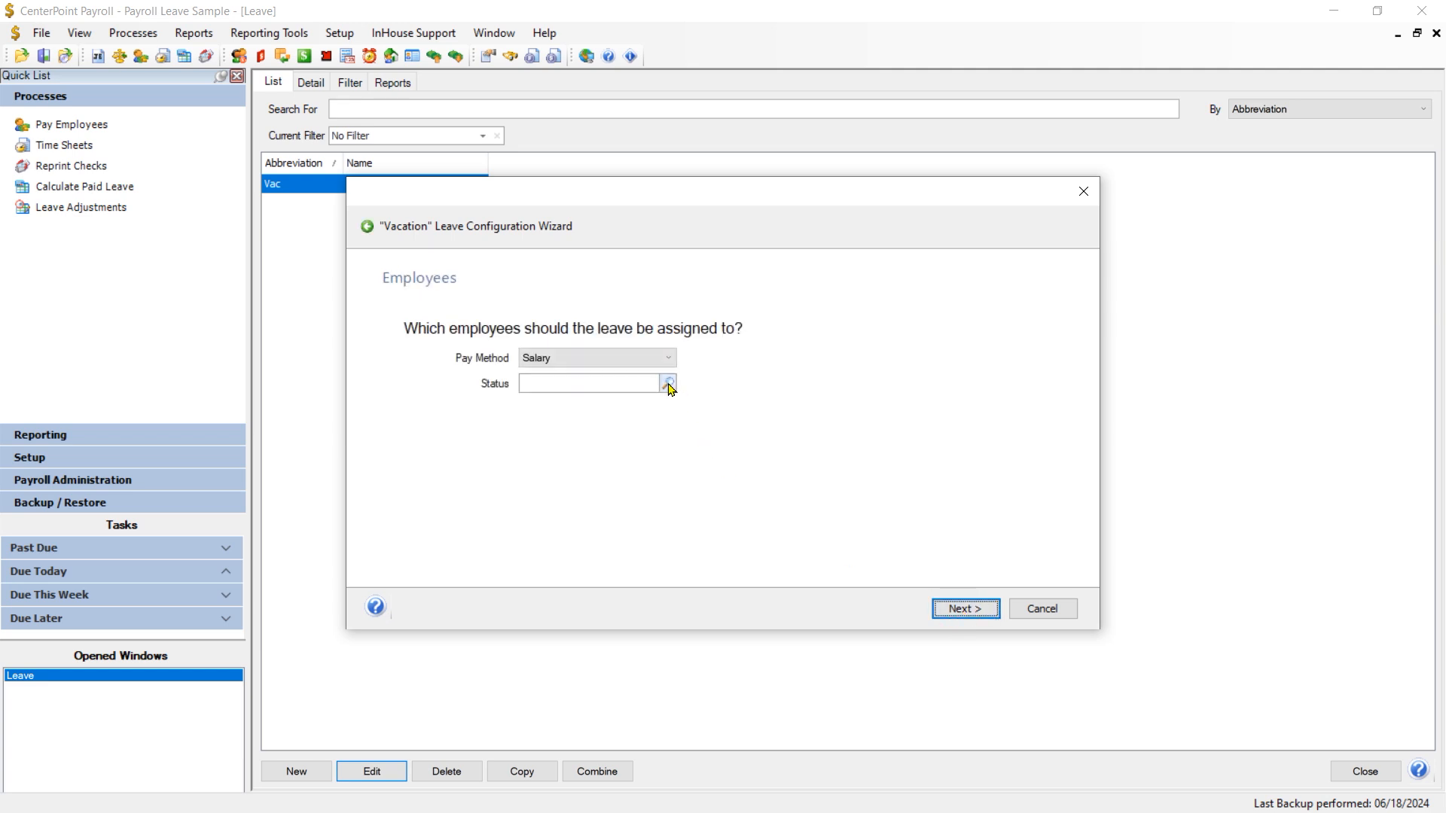
# Target the assignment at employees with the Hourly pay method and Full Time status.
pyautogui.click(668, 359)
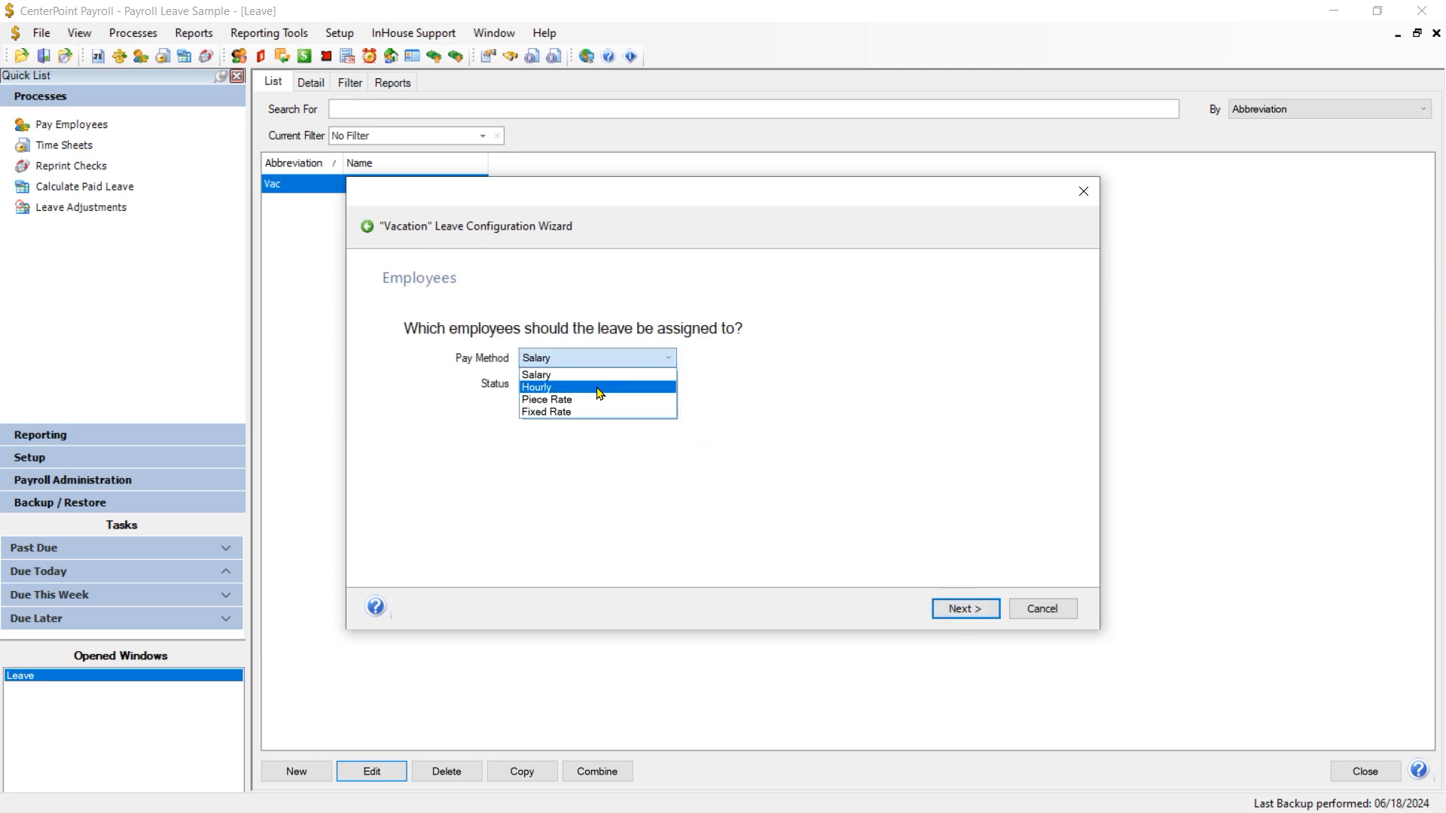
pyautogui.click(599, 389)
pyautogui.click(666, 383)
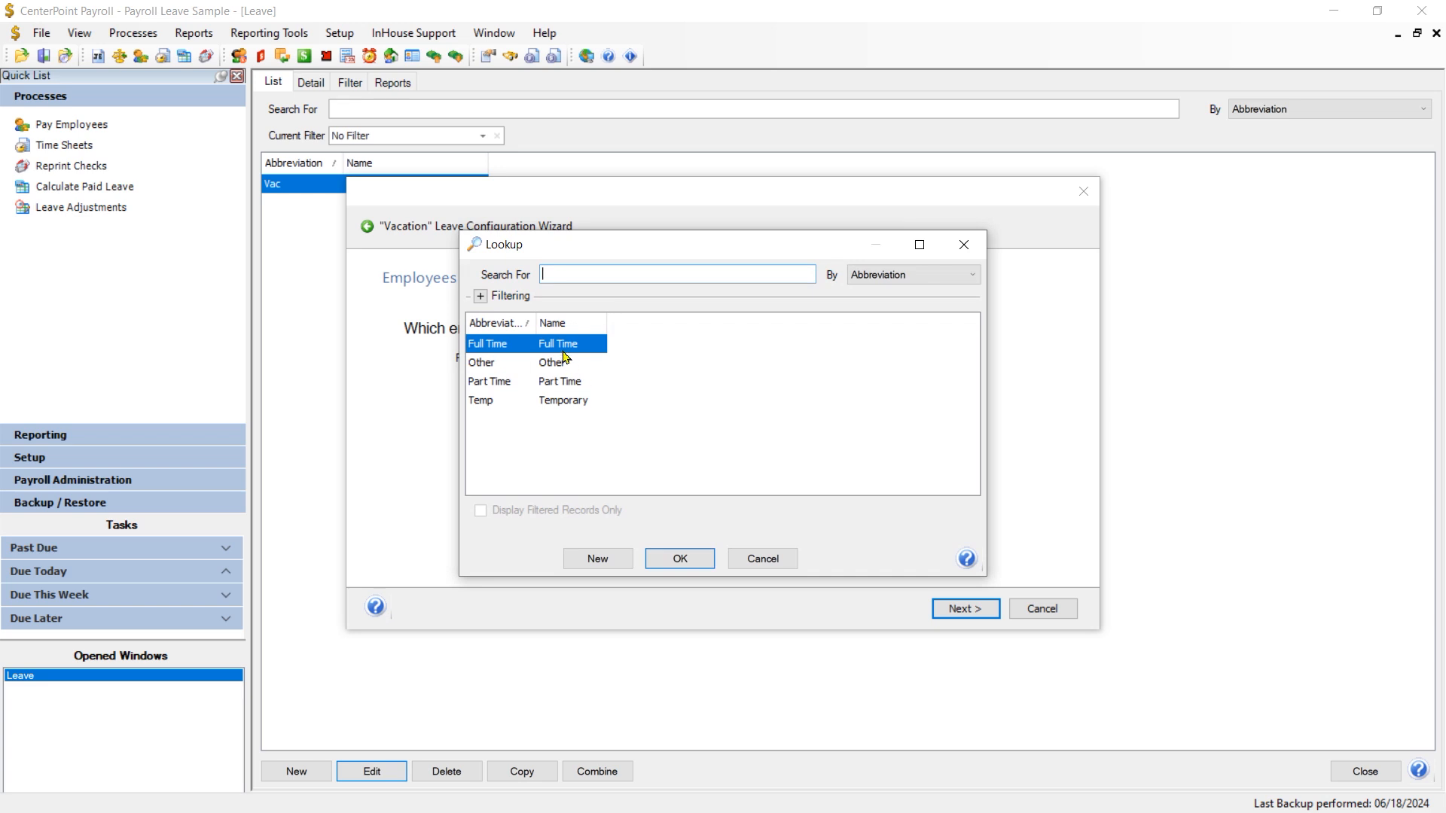
pyautogui.click(681, 560)
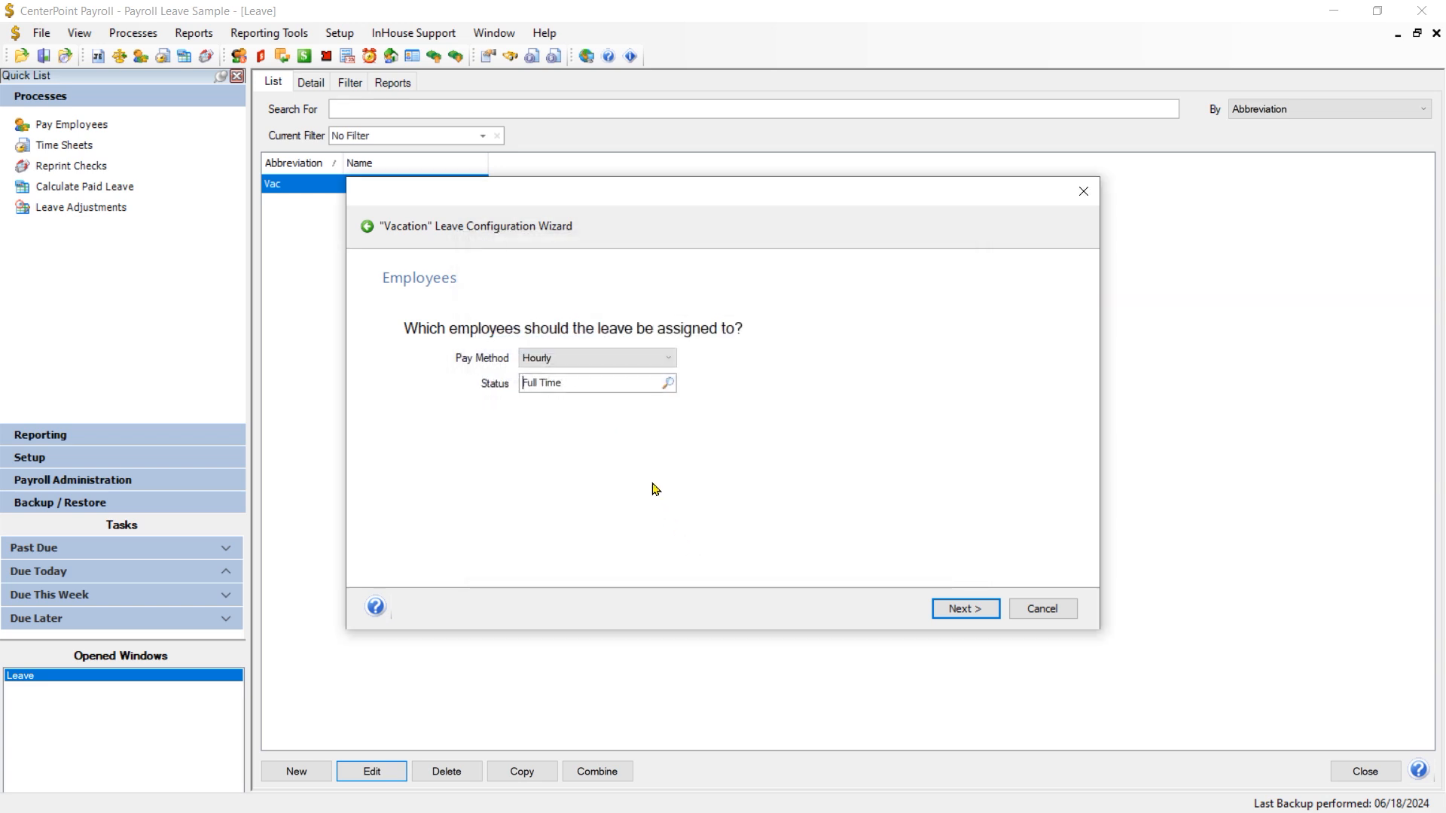
pyautogui.click(978, 619)
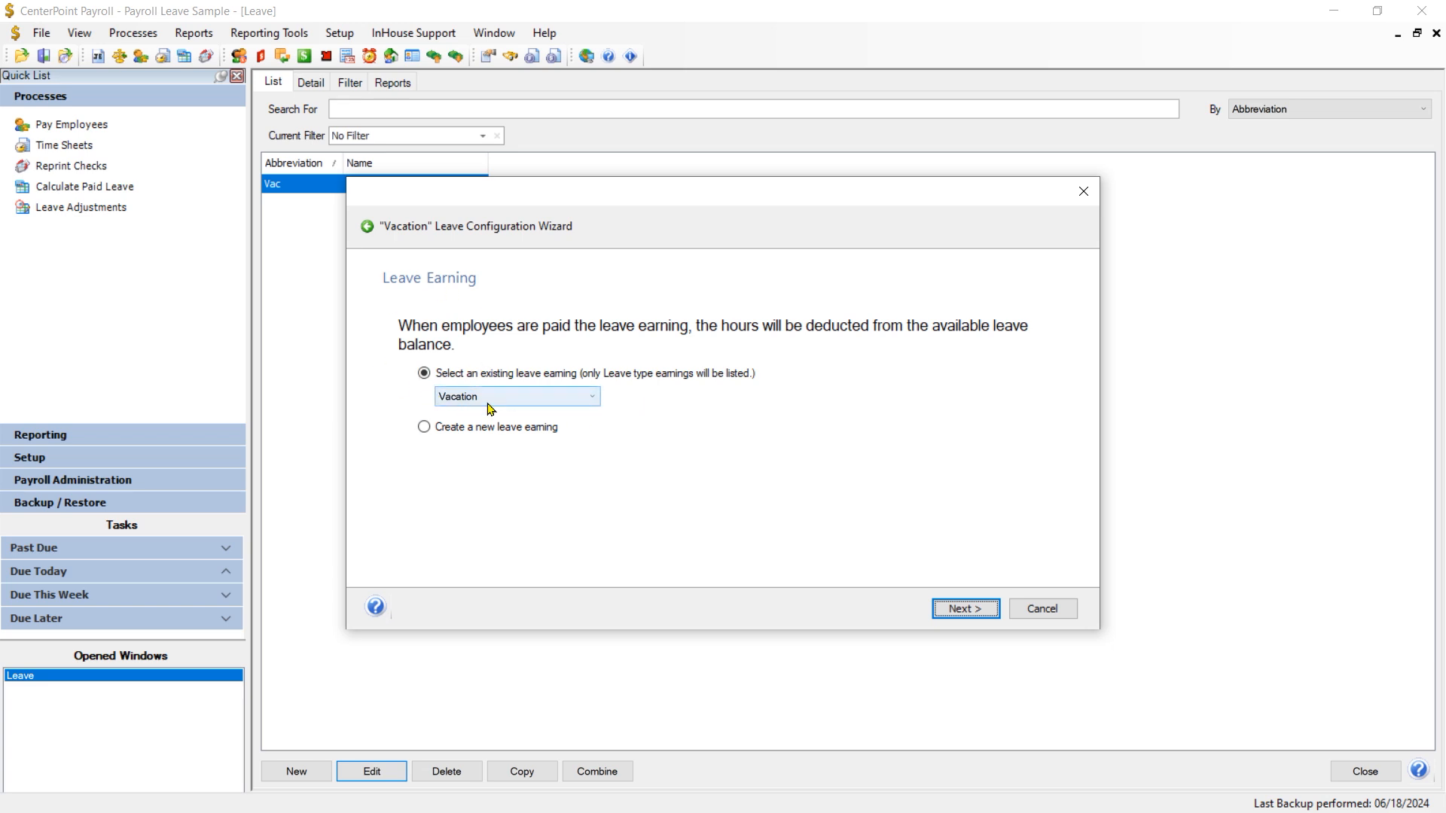
# Use the existing Vacation leave earning for the hourly employees and continue to the employee selection.
pyautogui.click(593, 400)
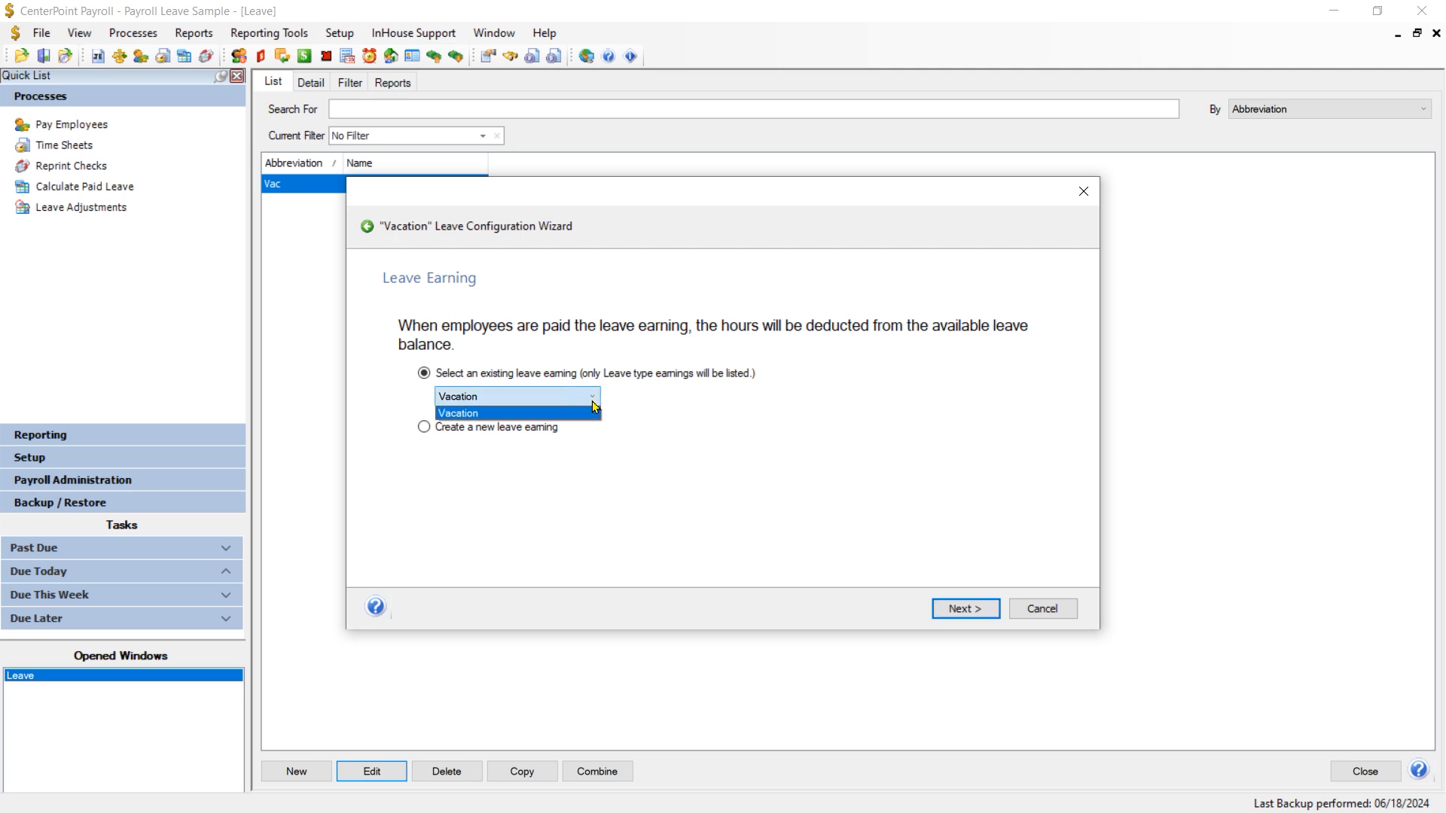
pyautogui.click(485, 411)
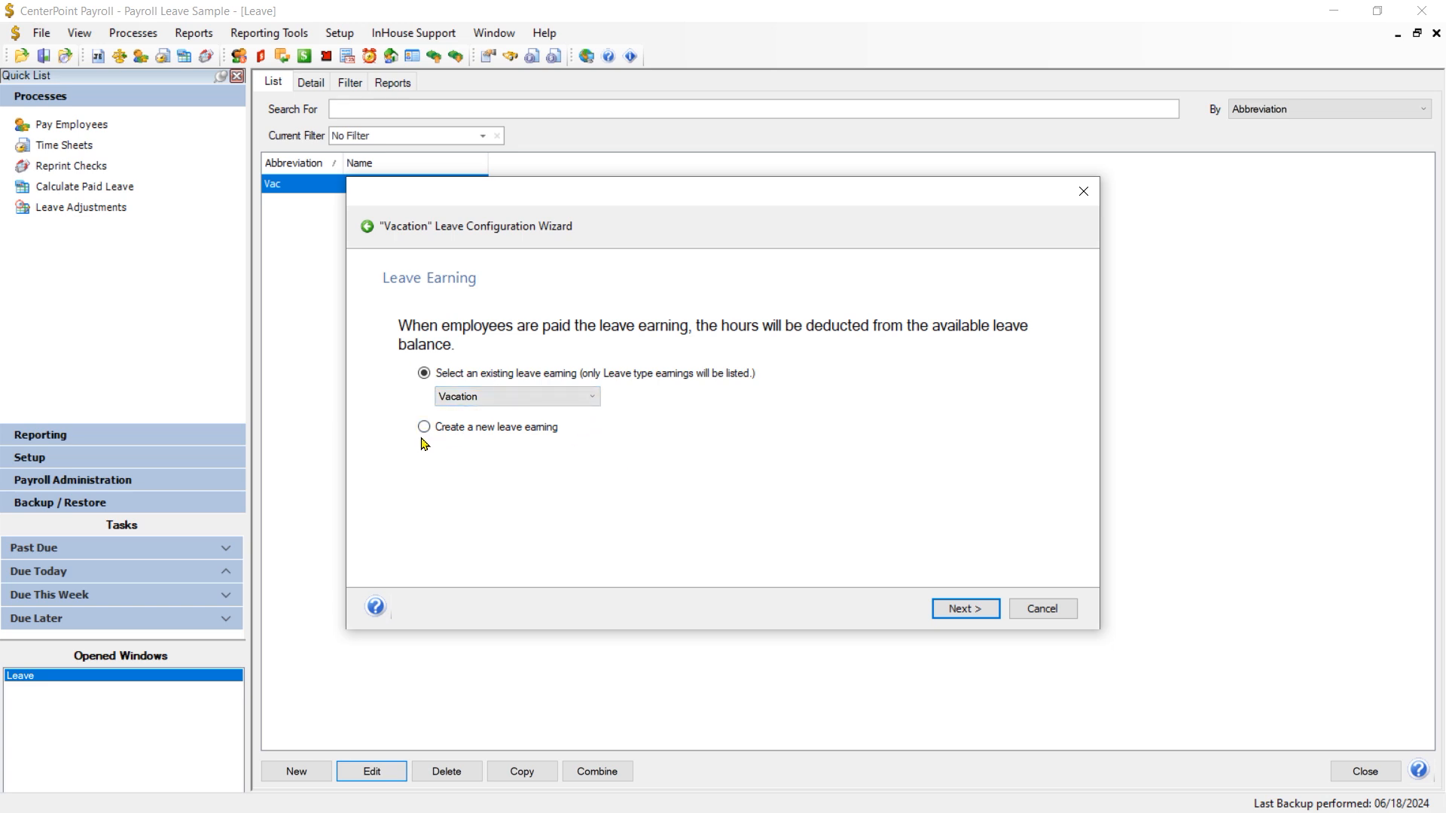
pyautogui.click(966, 609)
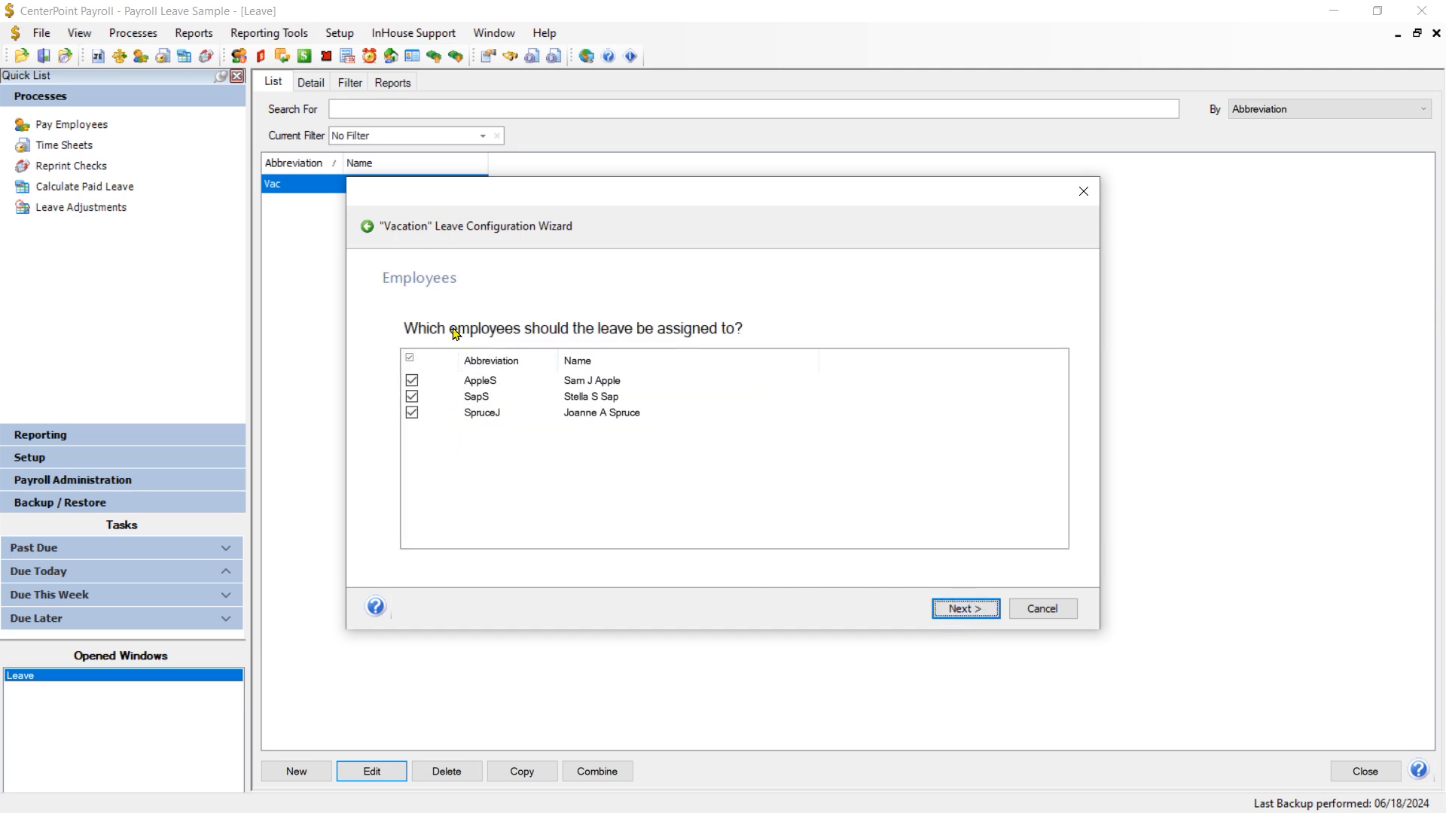
# Keep all listed hourly employees selected and choose to enter their beginning leave balances for 06/30/2024.
pyautogui.click(965, 610)
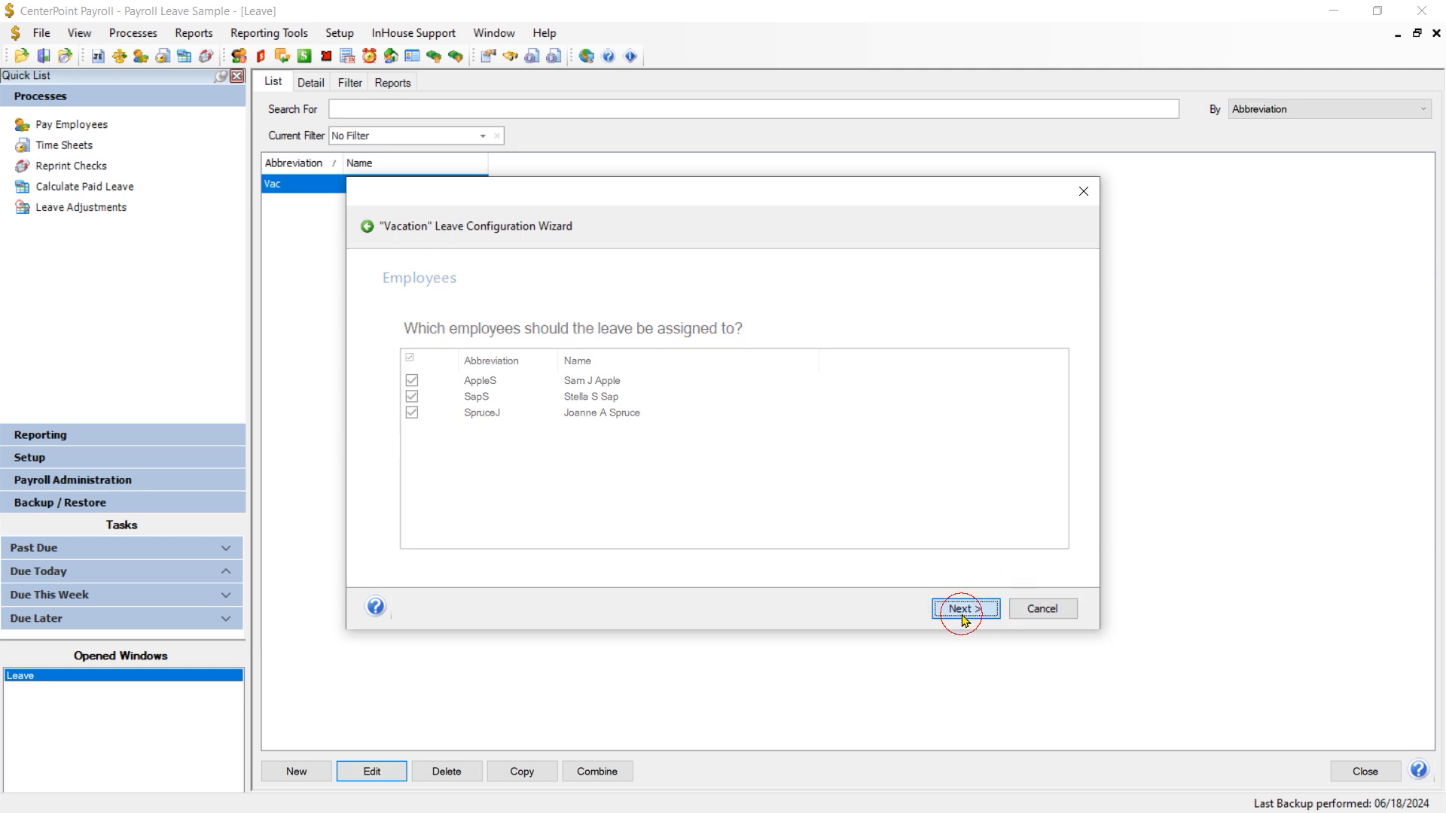
pyautogui.click(609, 360)
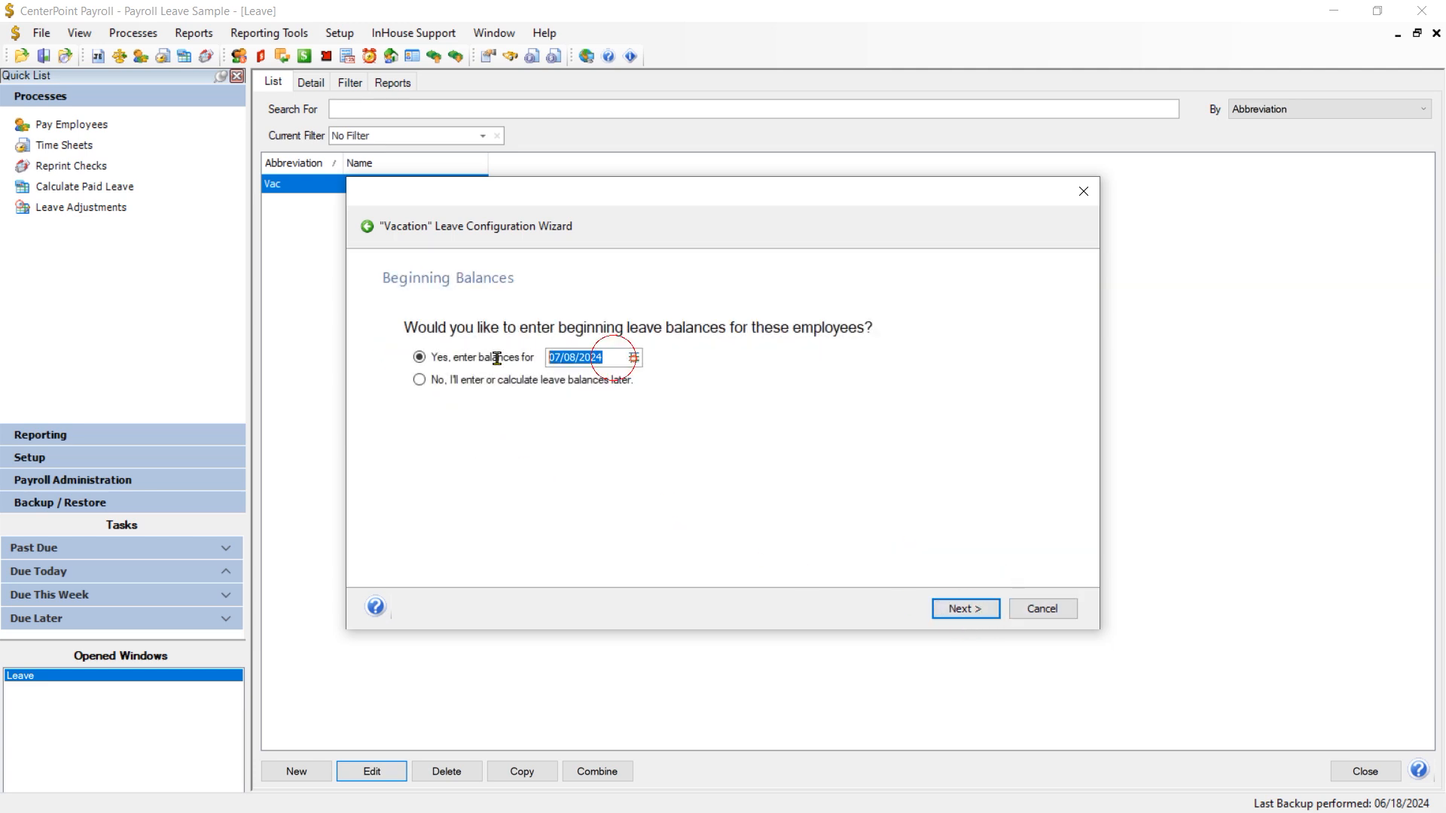
pyautogui.write('0630')
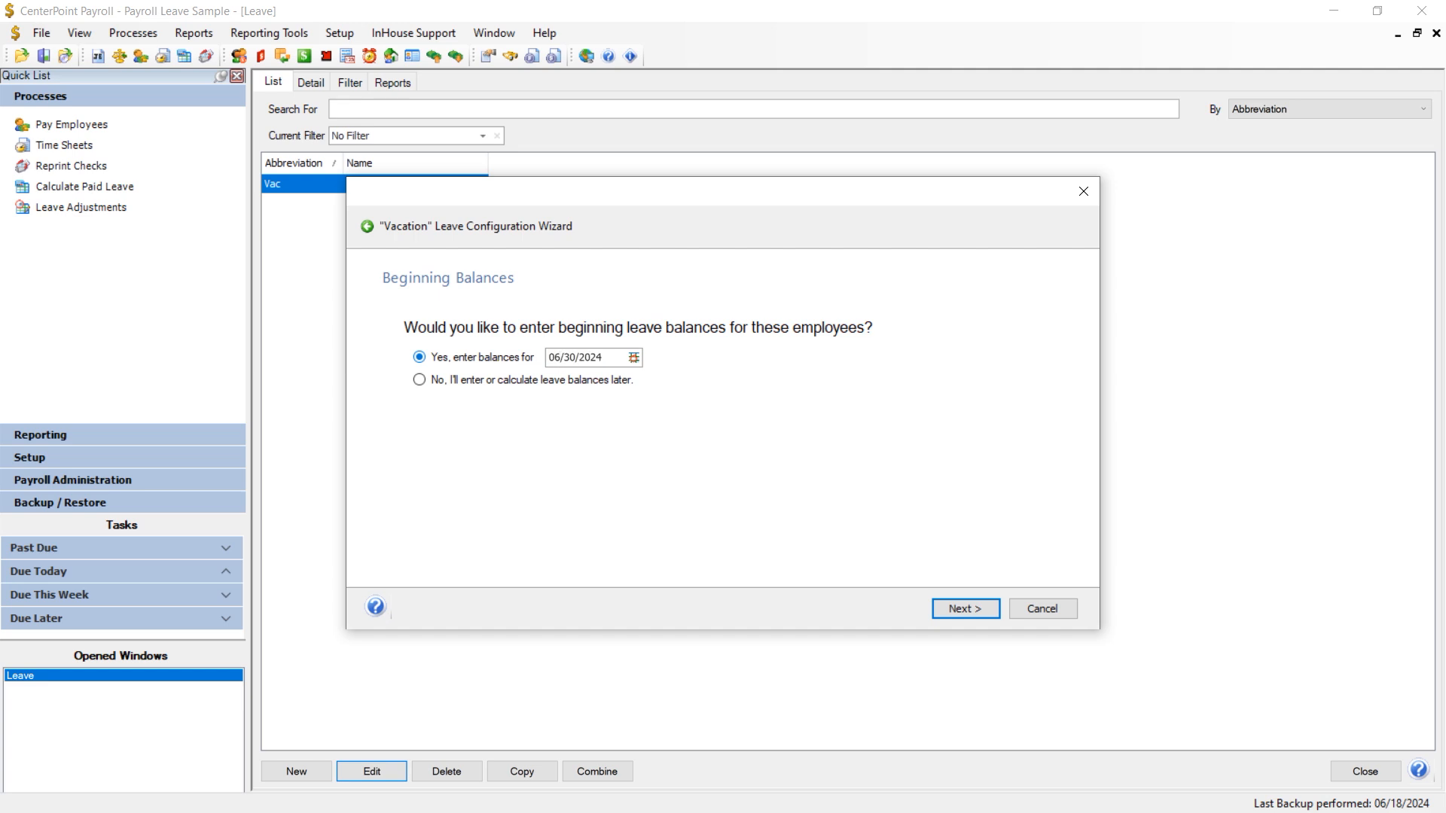
pyautogui.click(964, 616)
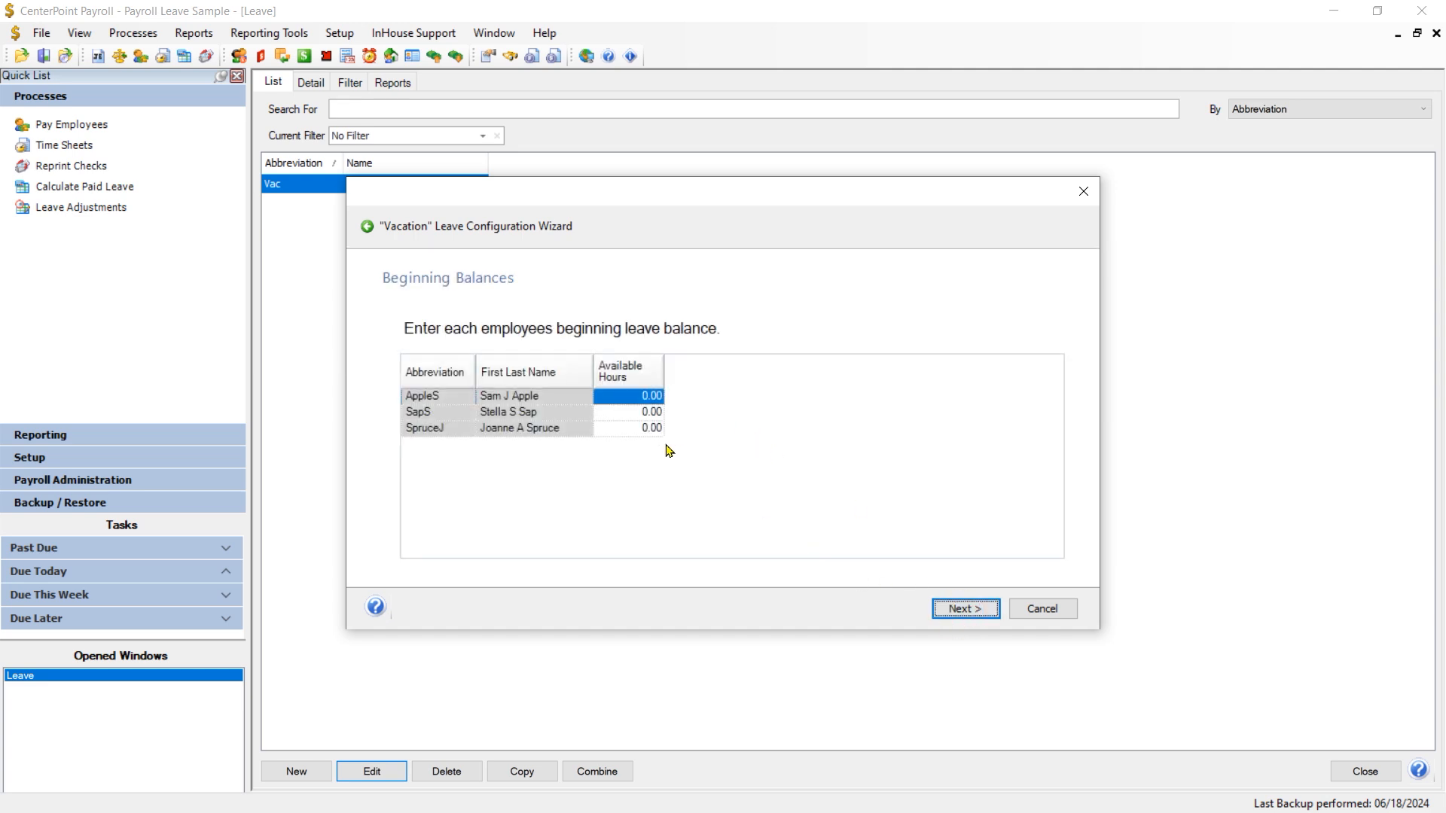
# Enter beginning available hours of 14, 18 and 26 for the three employees in listed order, and continue to the summary.
pyautogui.click(600, 399)
pyautogui.write('10')
pyautogui.click(625, 414)
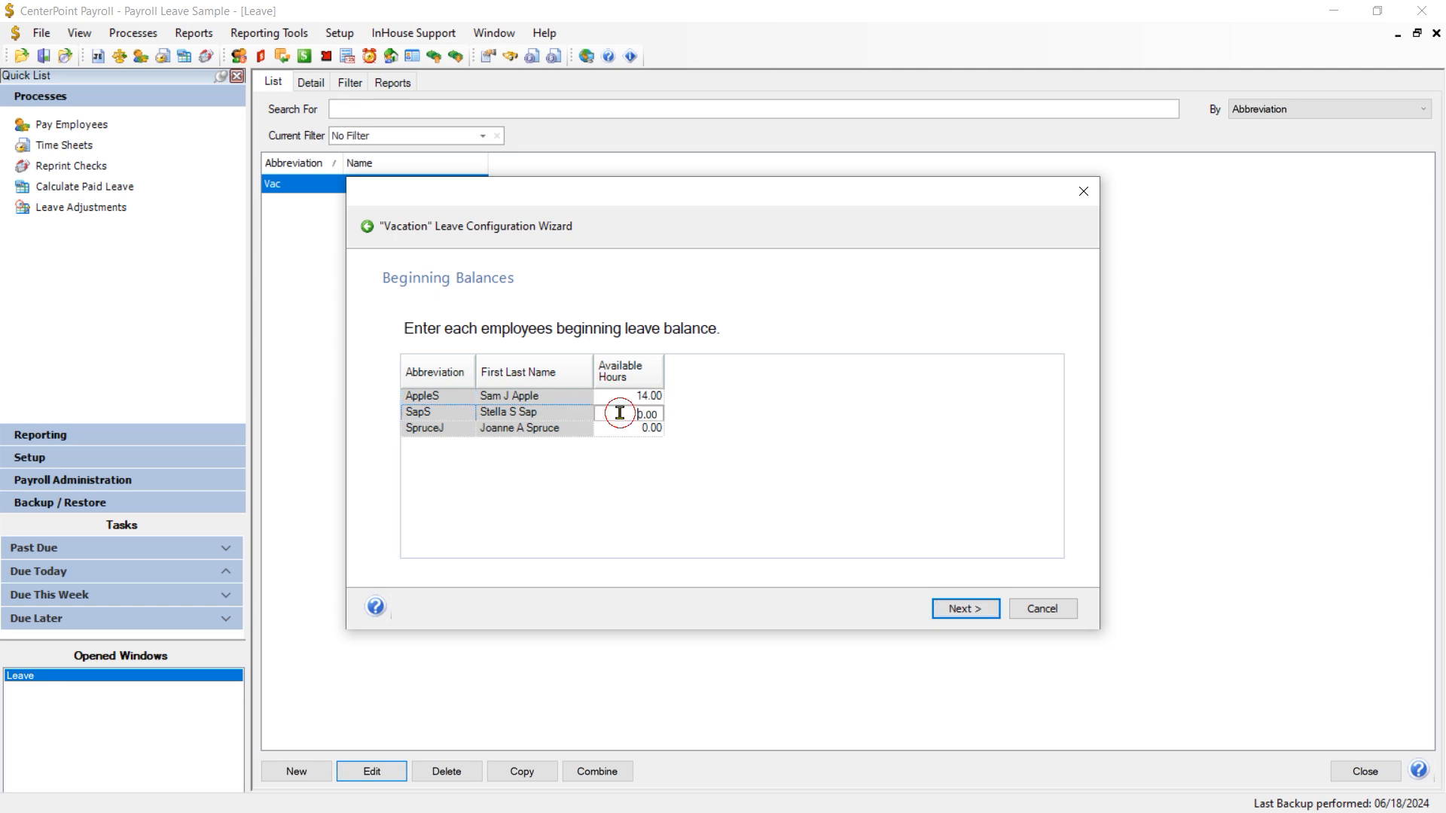
pyautogui.write('18')
pyautogui.press('Return')
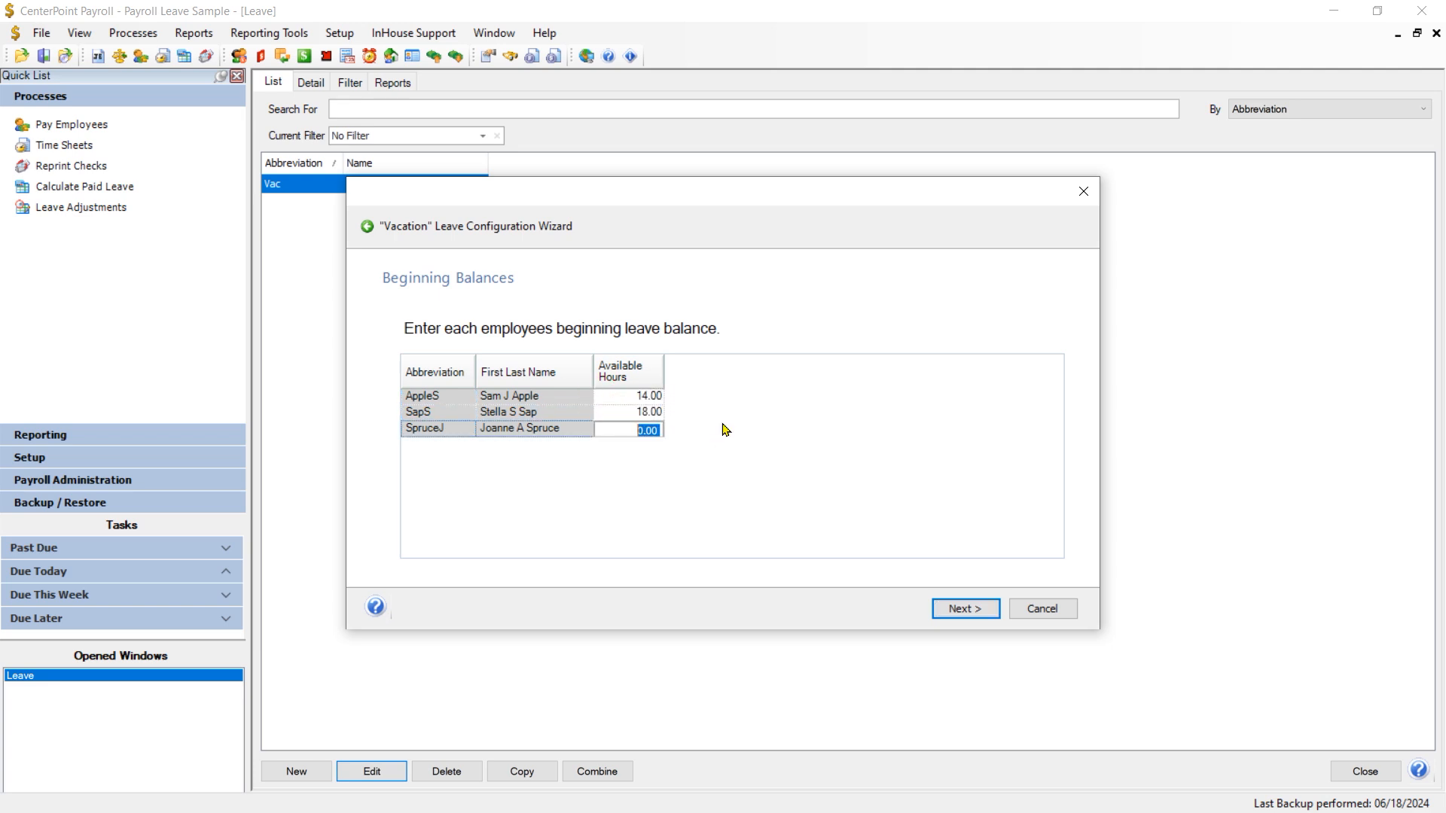
pyautogui.write('26')
pyautogui.press('Return')
pyautogui.click(950, 614)
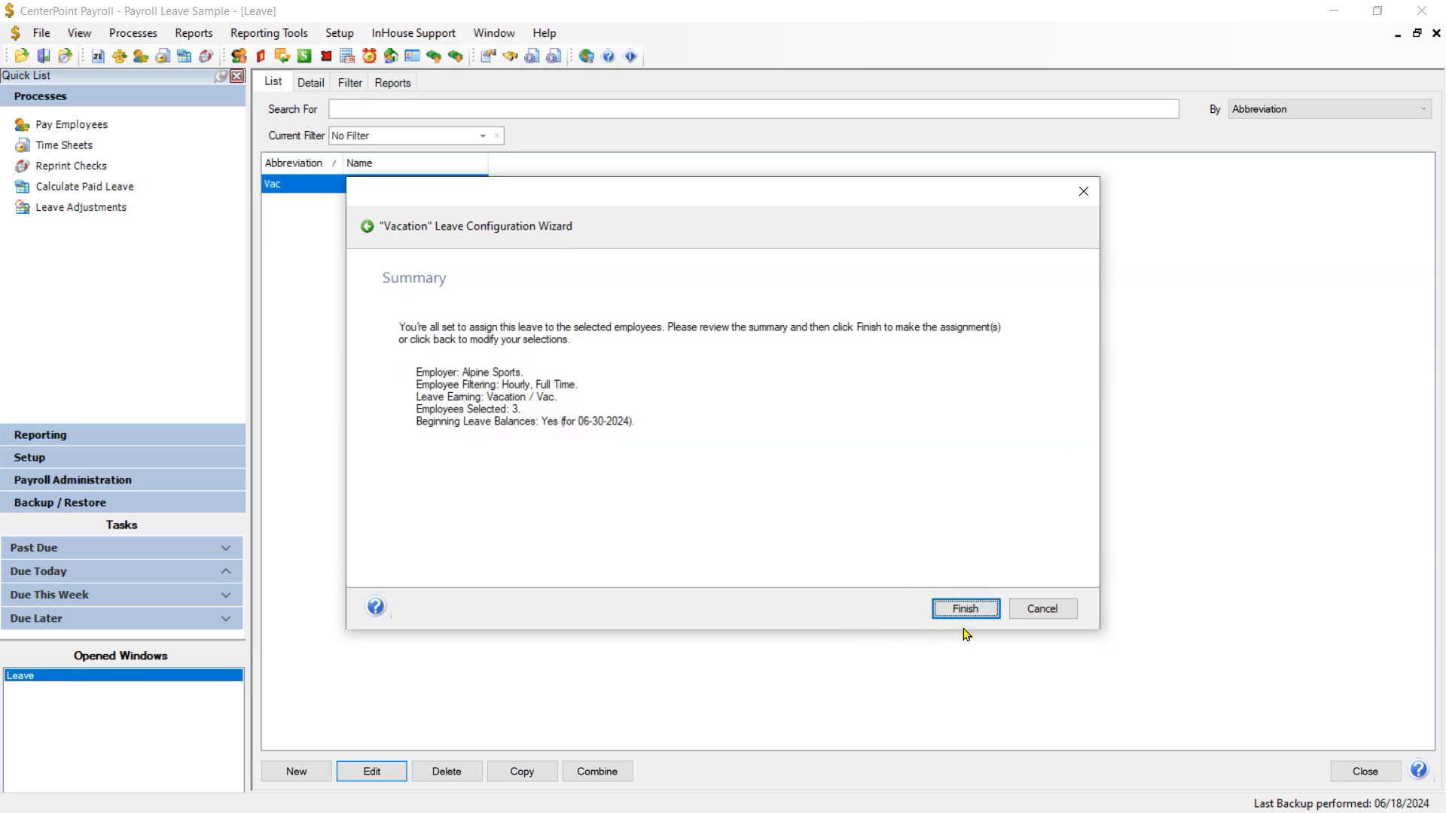
# Finish the hourly employees' Vacation leave assignment, exit the configuration wizard without another assignment, and close the Leave list.
pyautogui.click(962, 616)
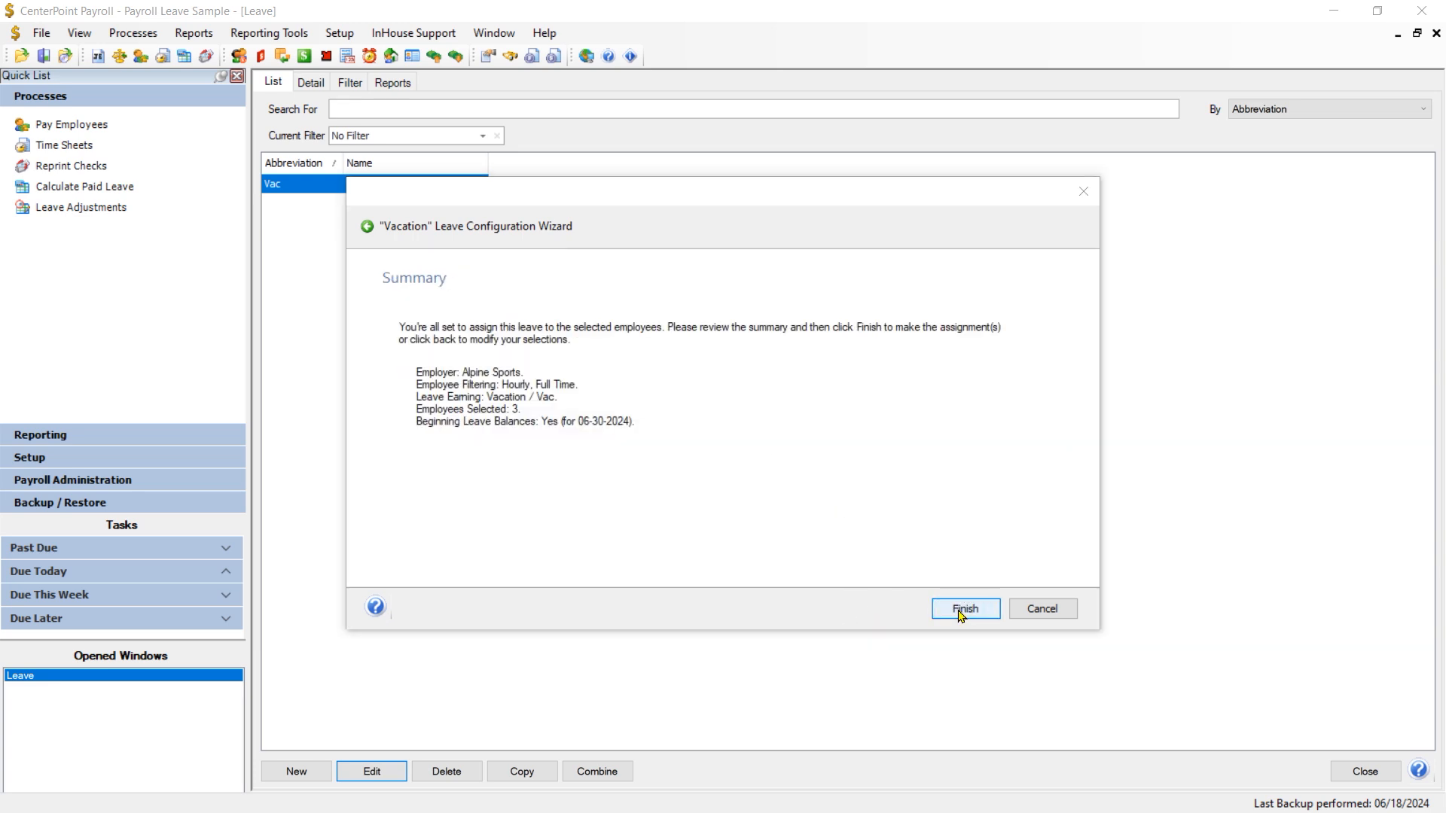
pyautogui.click(797, 555)
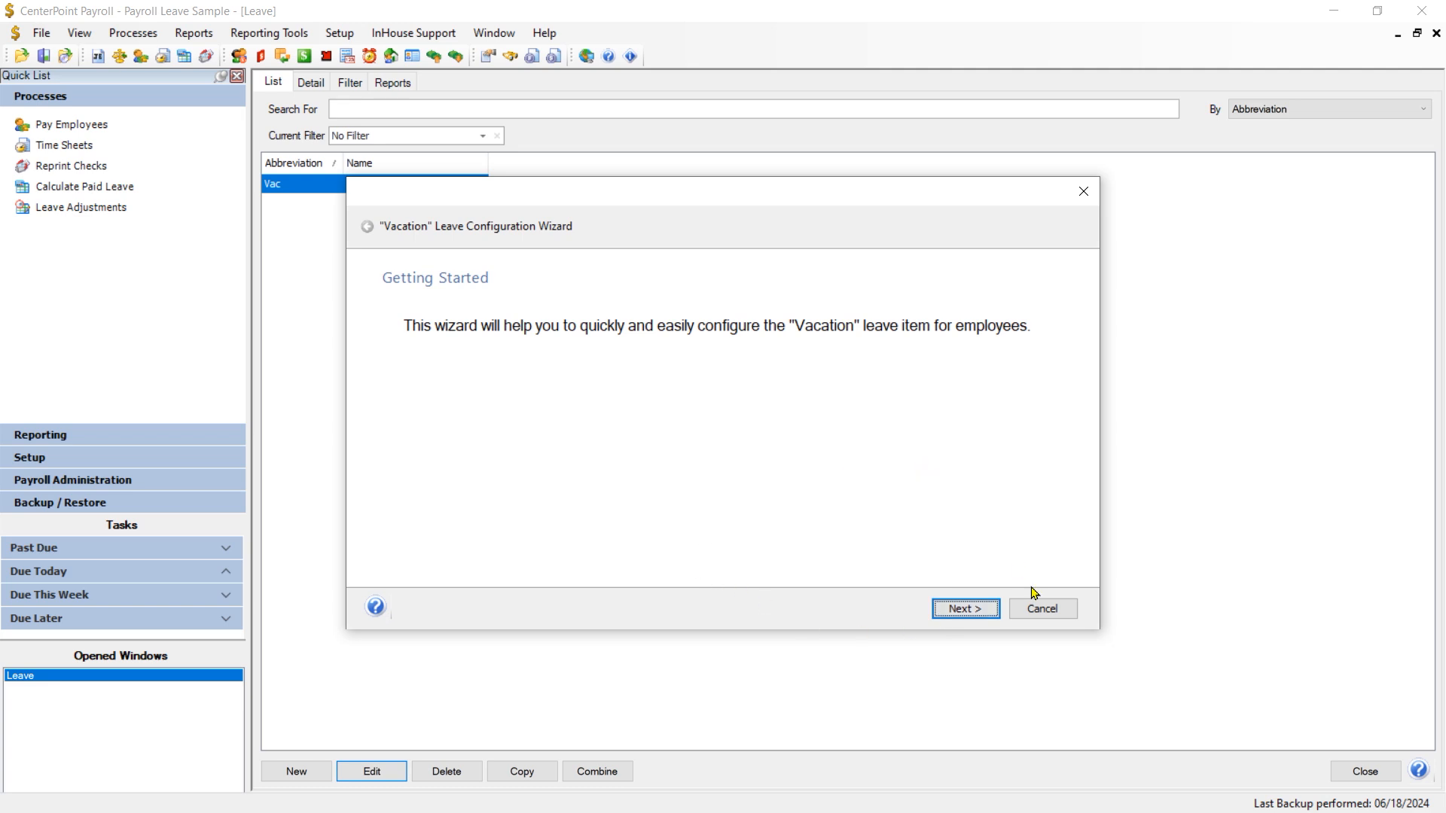
pyautogui.click(1040, 610)
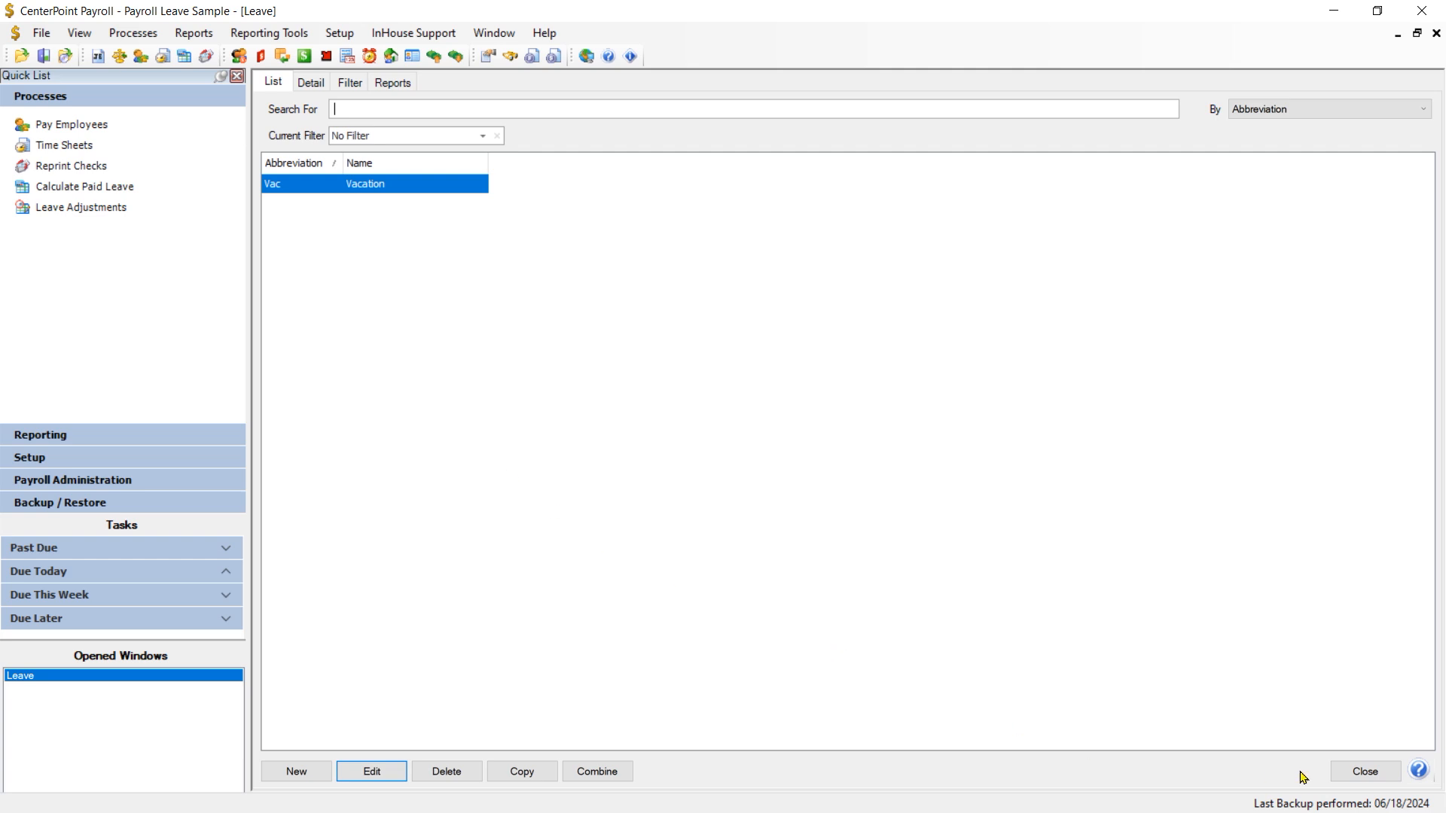
pyautogui.click(1360, 776)
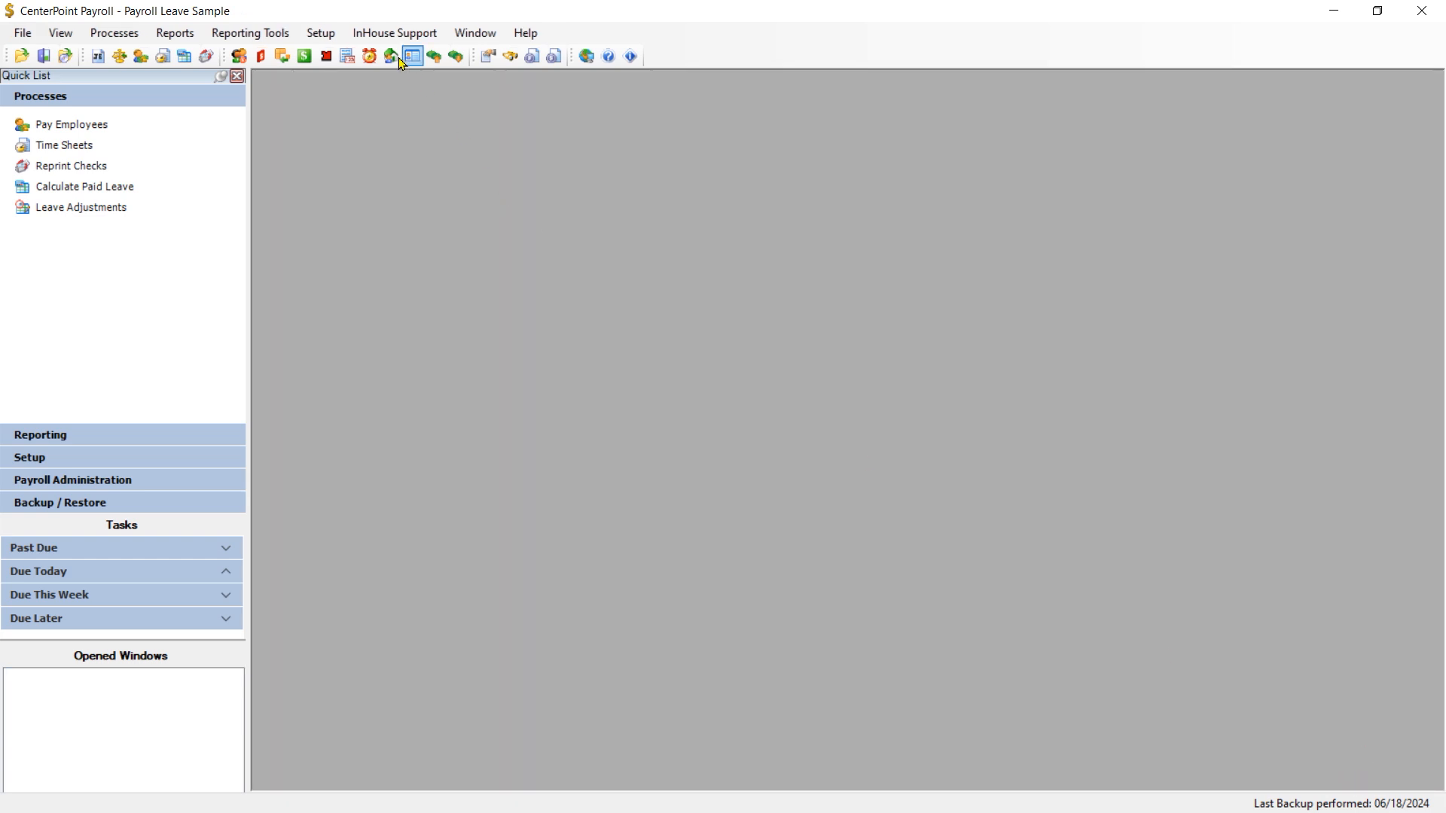
# Open the first employee's record from the employee setup list and examine the details of its Vacation earning.
pyautogui.click(320, 34)
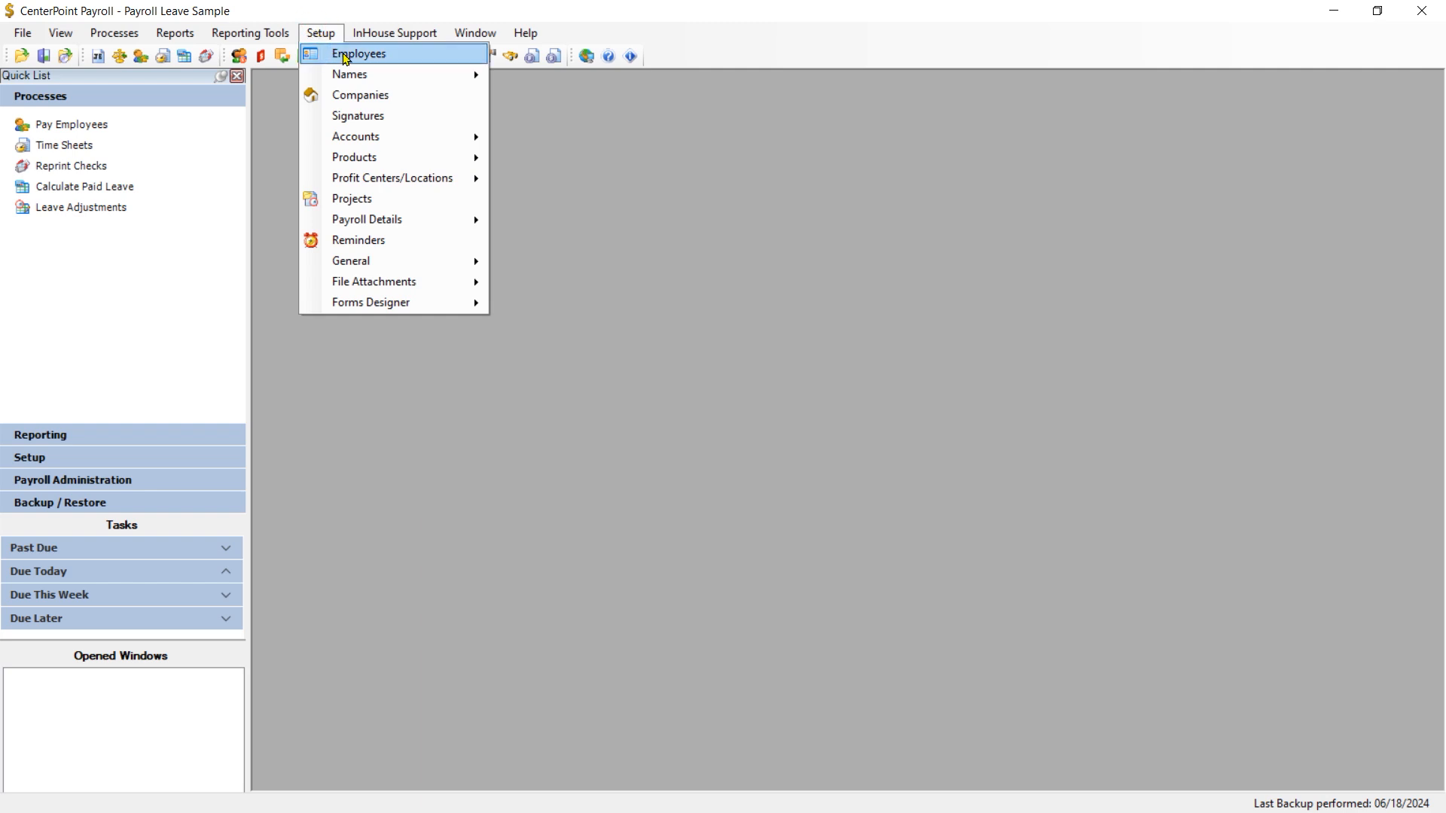
pyautogui.click(341, 53)
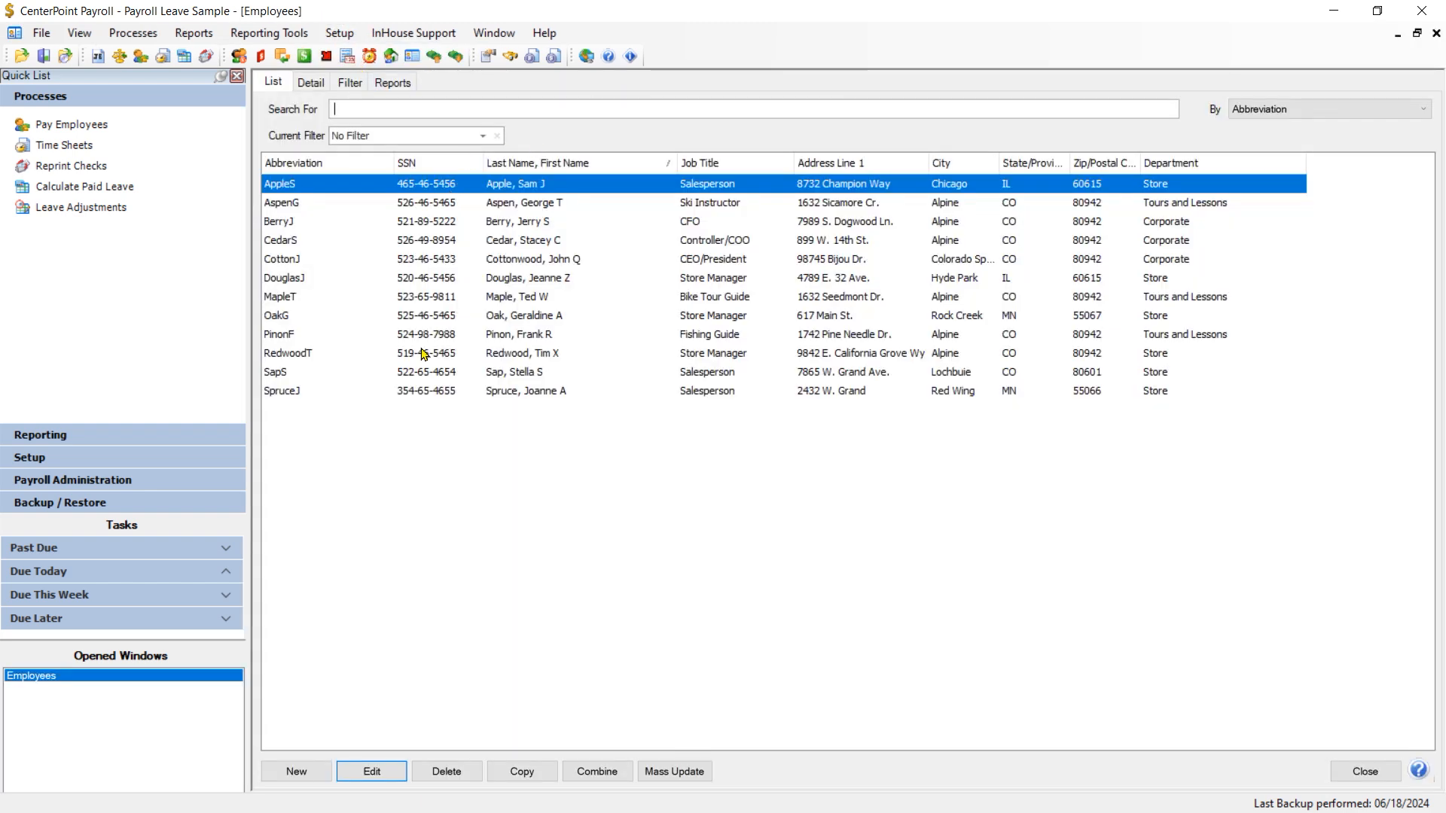
pyautogui.click(366, 778)
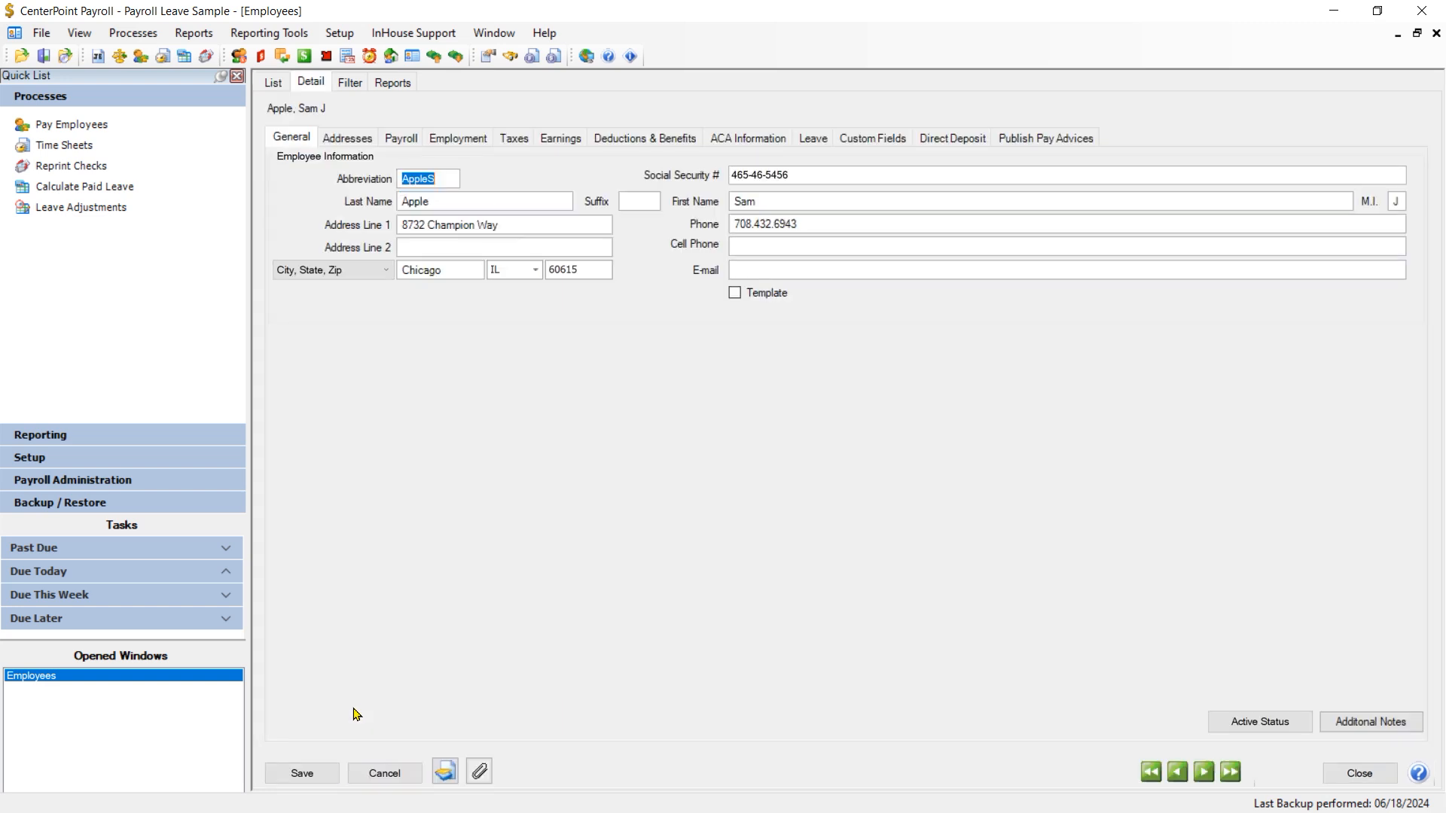
pyautogui.click(561, 143)
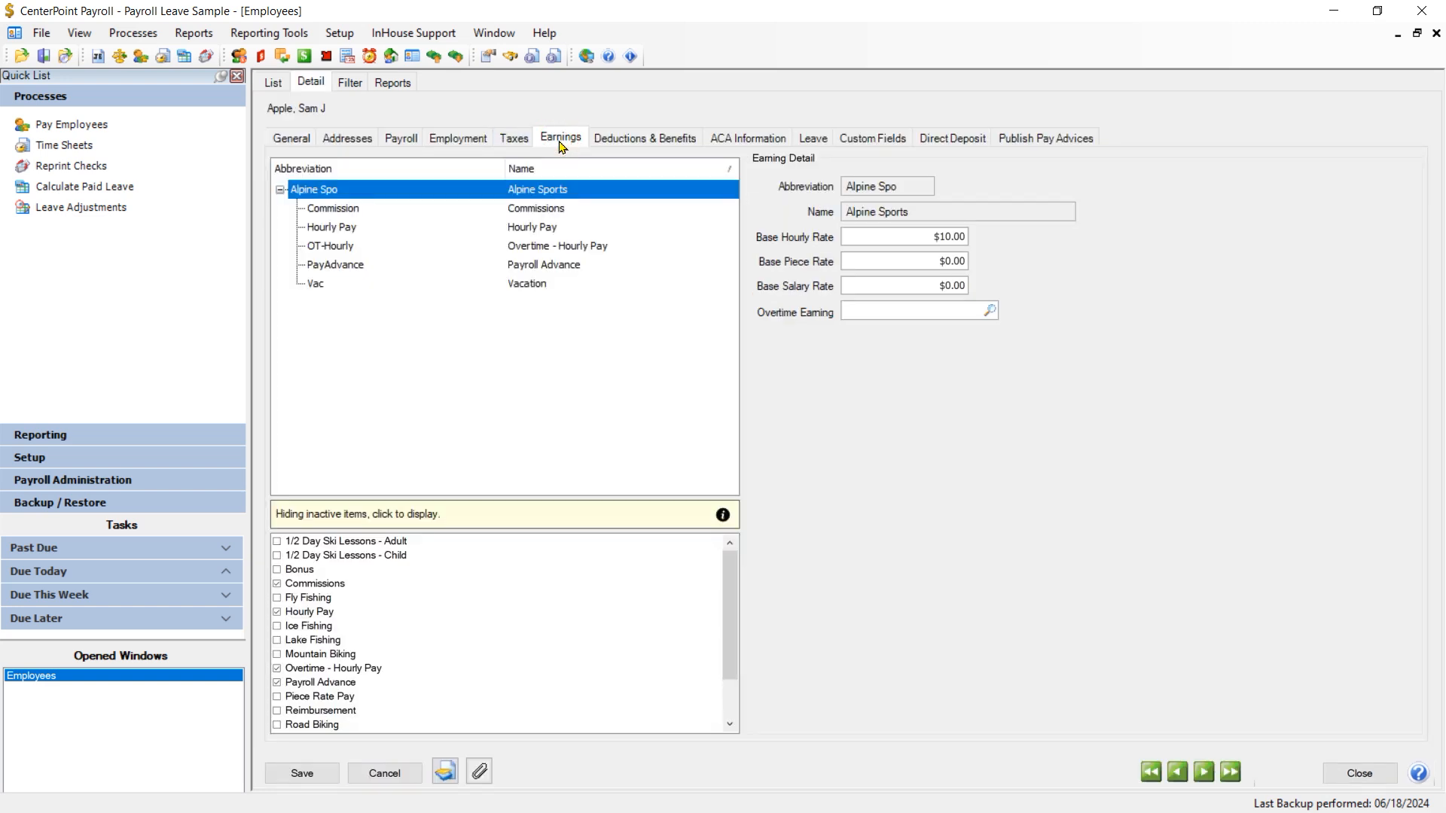
pyautogui.click(528, 286)
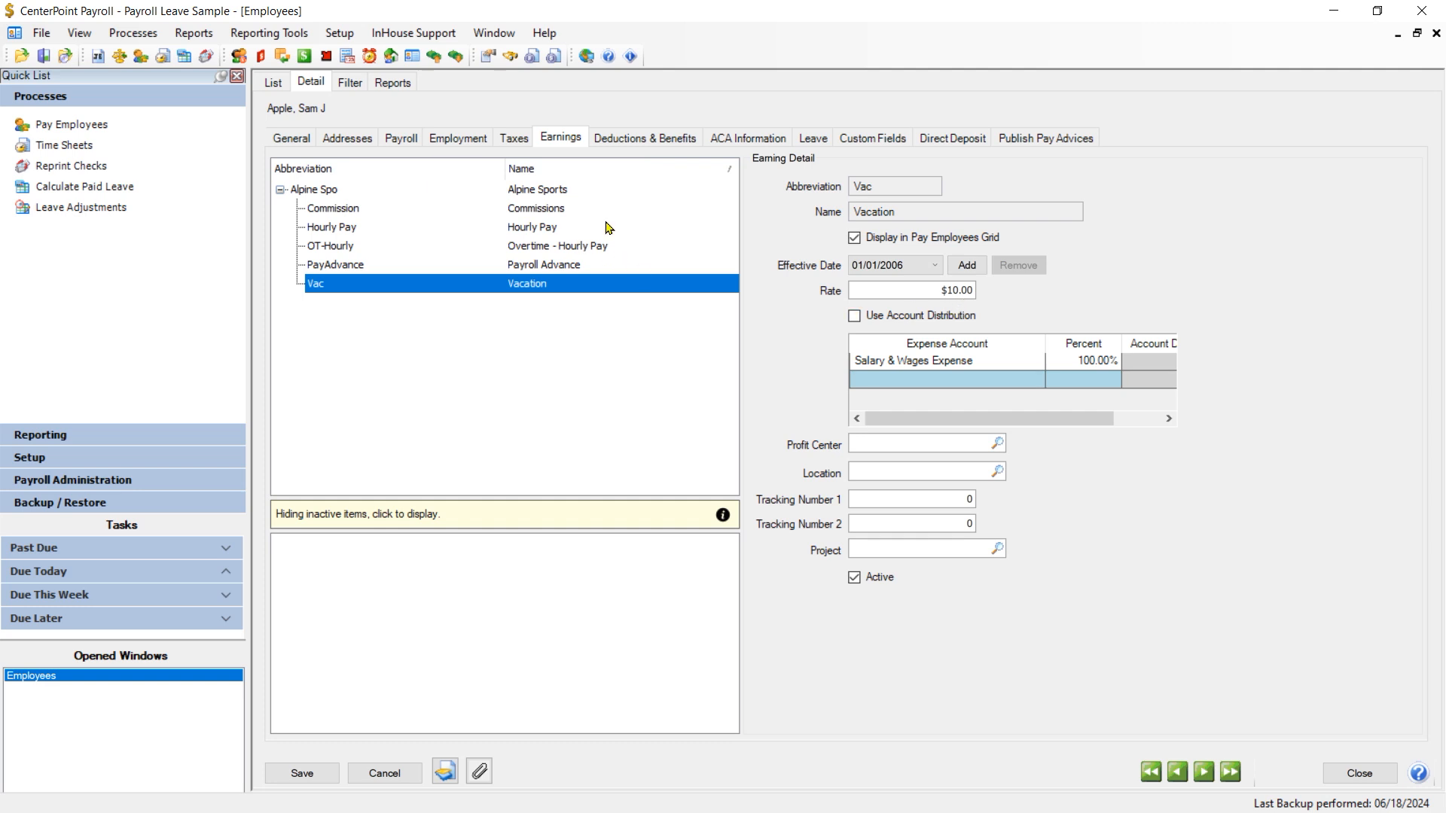
# Review the Vacation leave details and hour balances in the employee's record, then save it and close Employees.
pyautogui.click(820, 143)
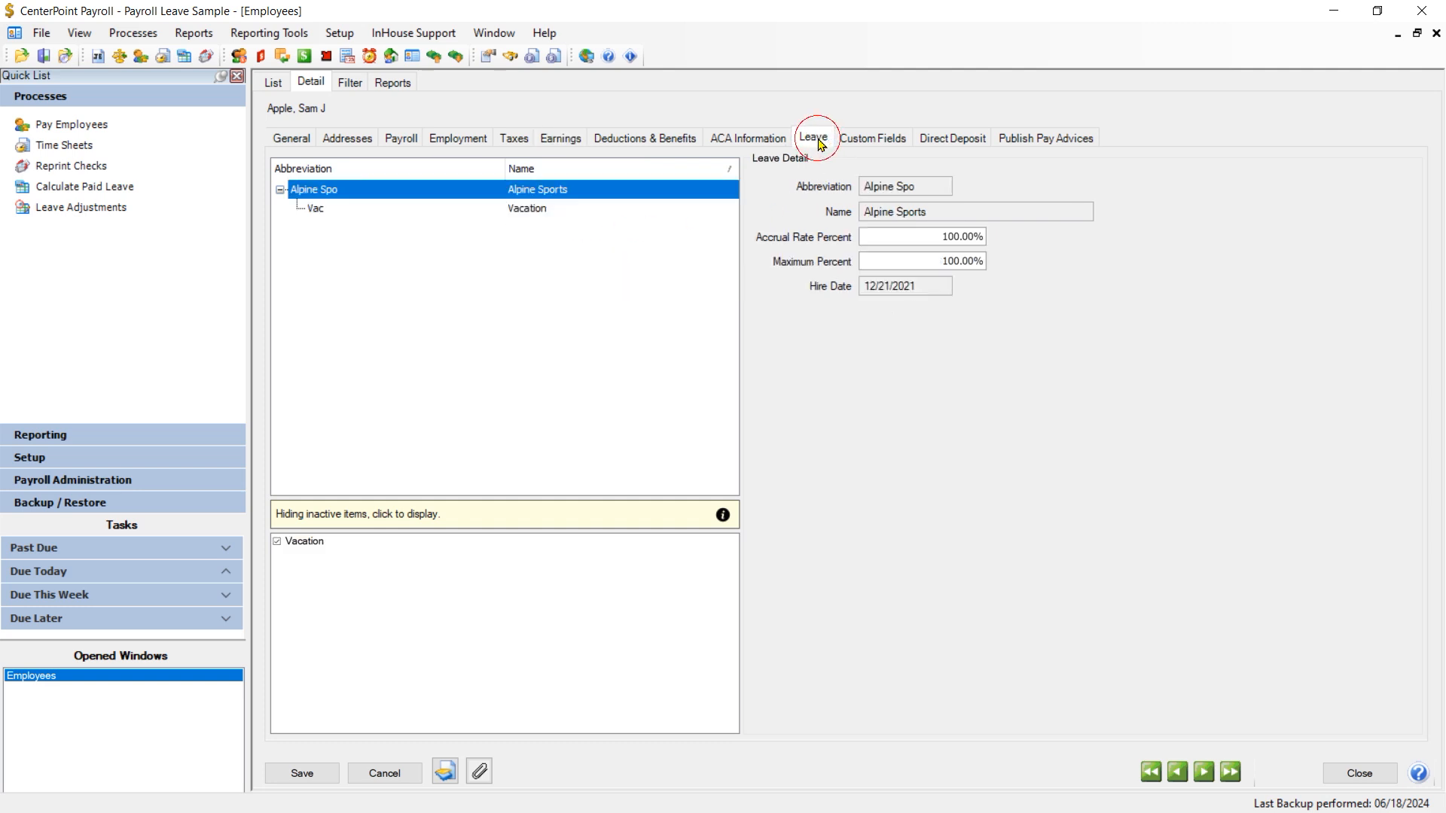
pyautogui.click(319, 211)
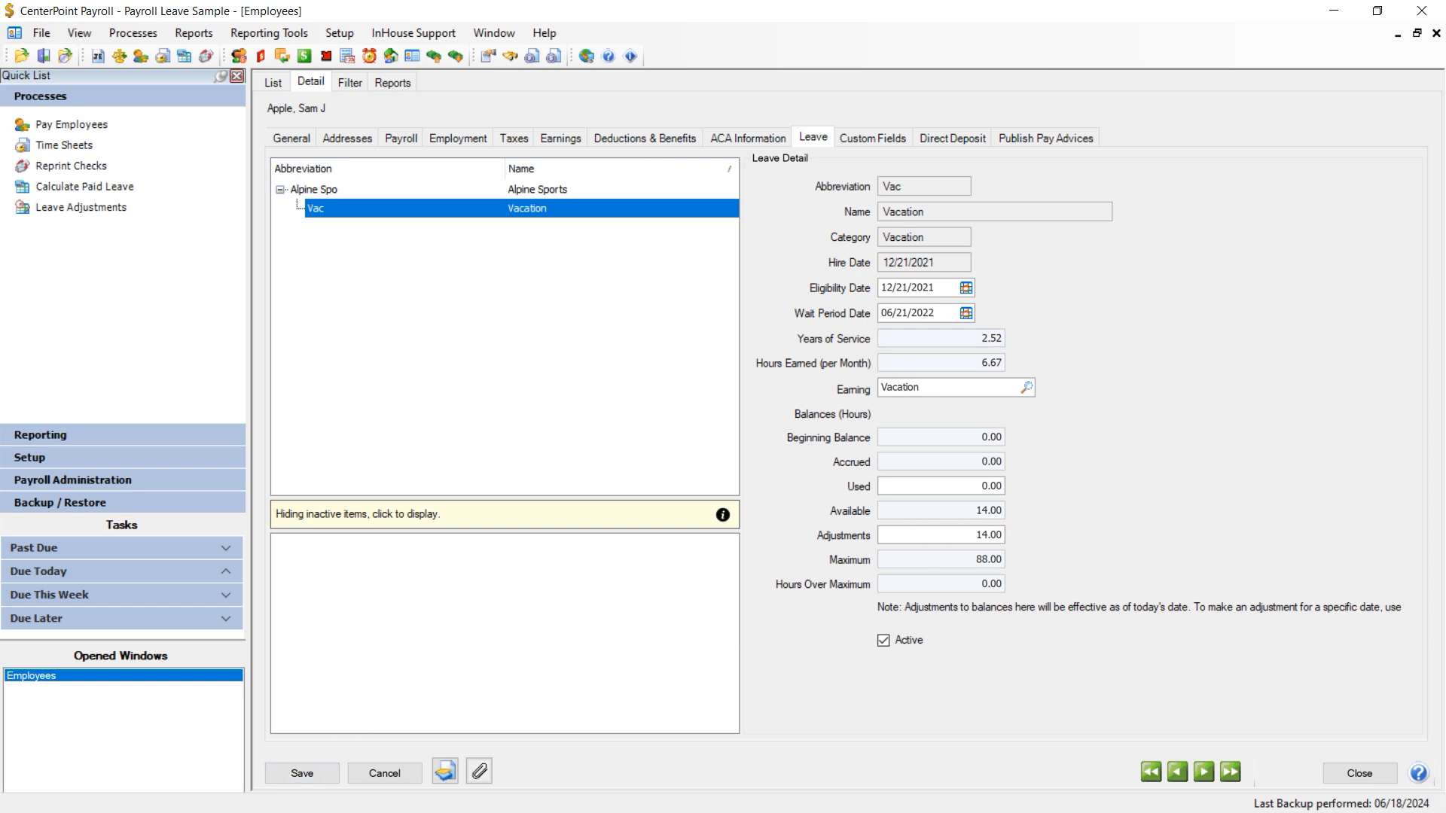
pyautogui.click(315, 770)
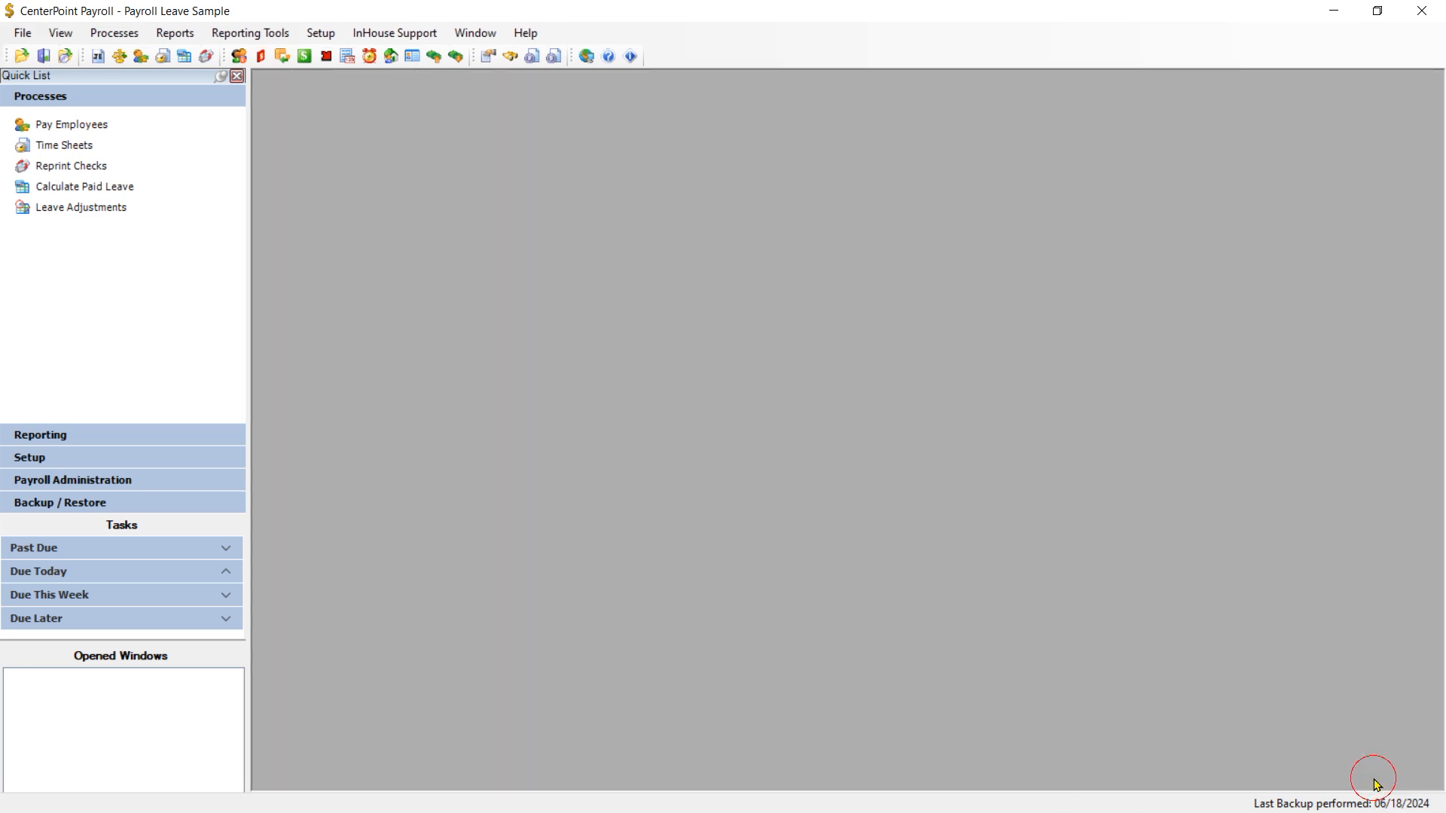
pyautogui.click(1372, 775)
# Search the reports for "Leave", preview the Employee Leave Balances report for all employees, and close the preview and report selection.
pyautogui.click(181, 33)
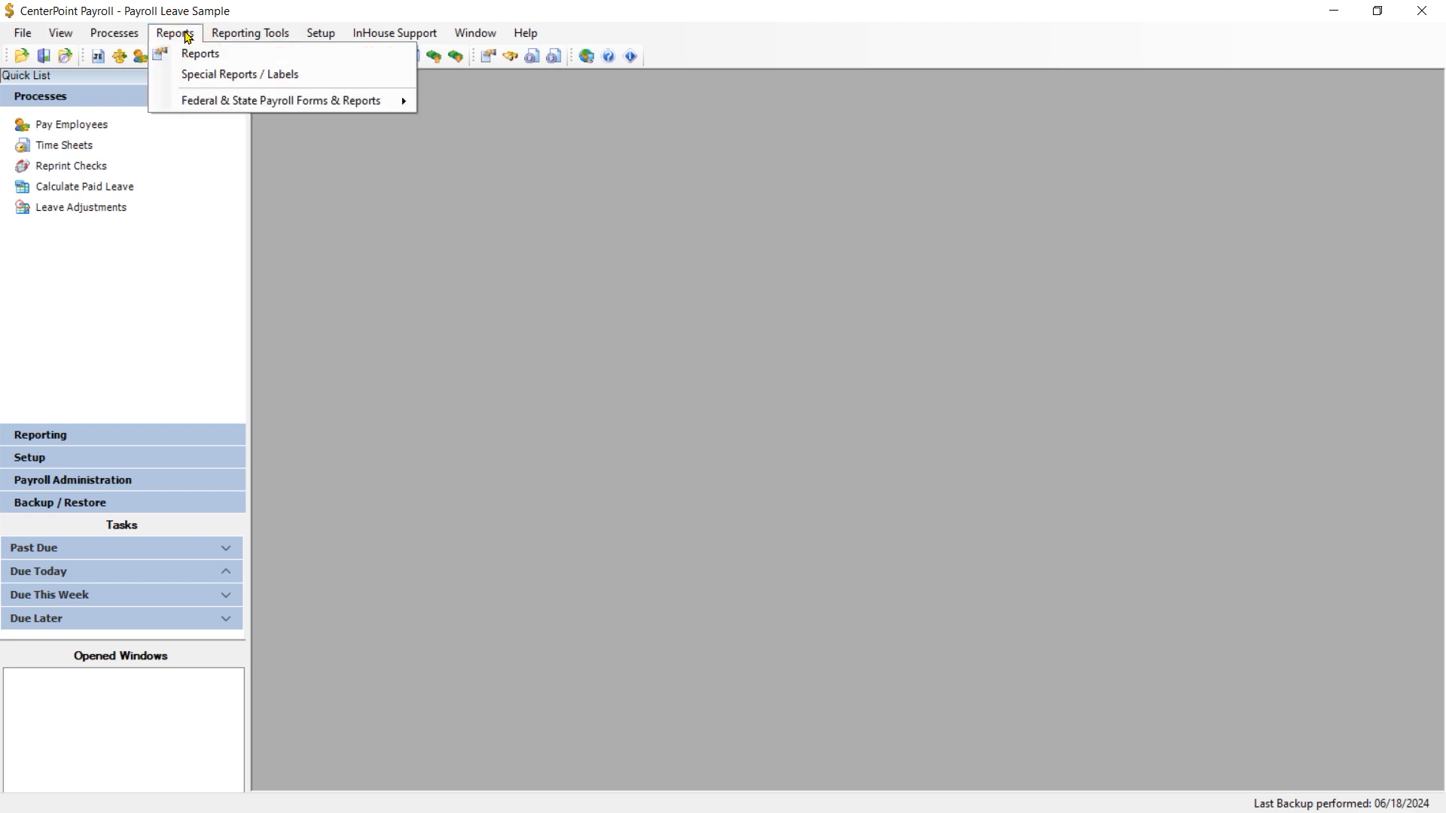
pyautogui.click(226, 58)
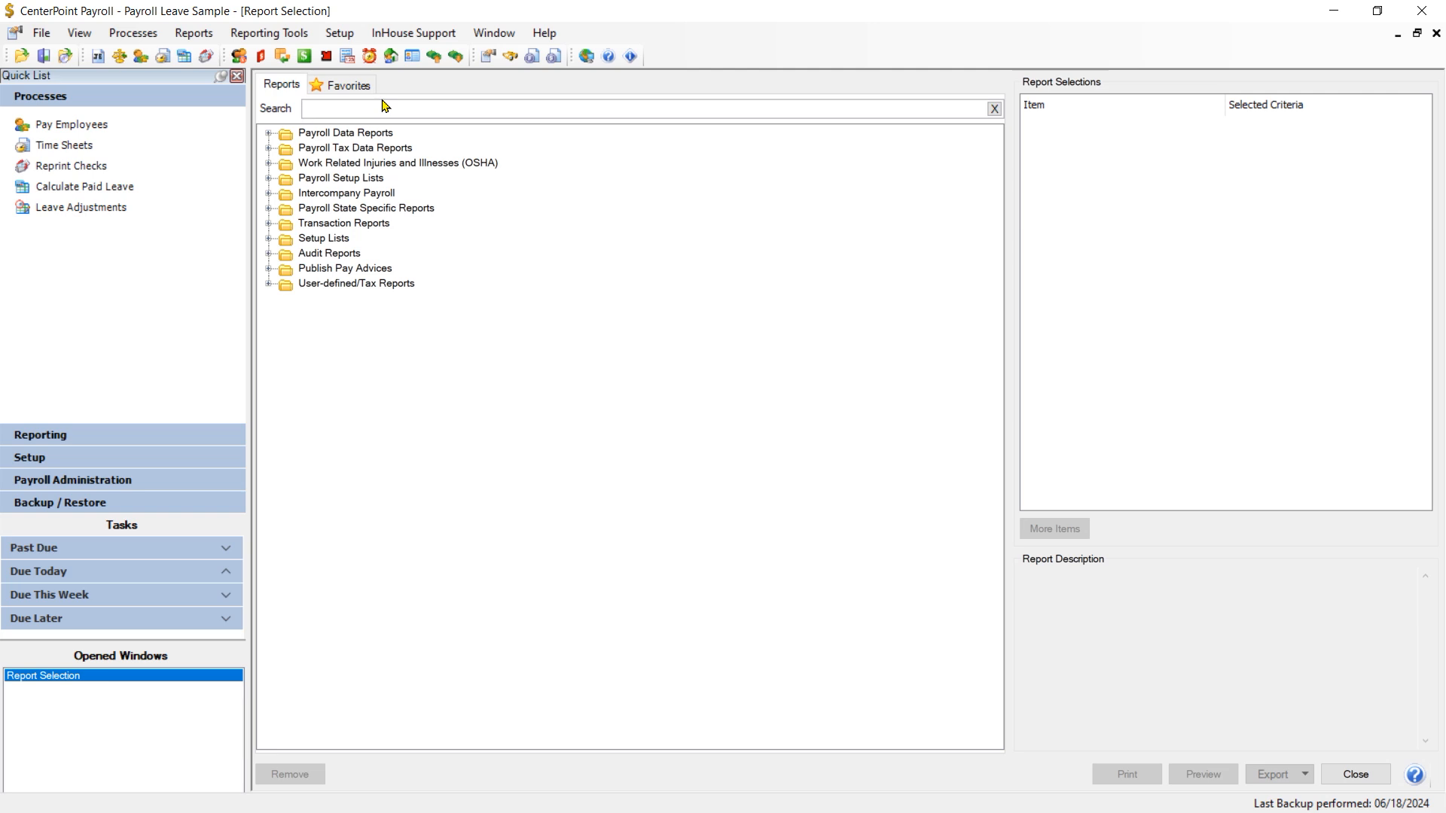
pyautogui.write('Leave')
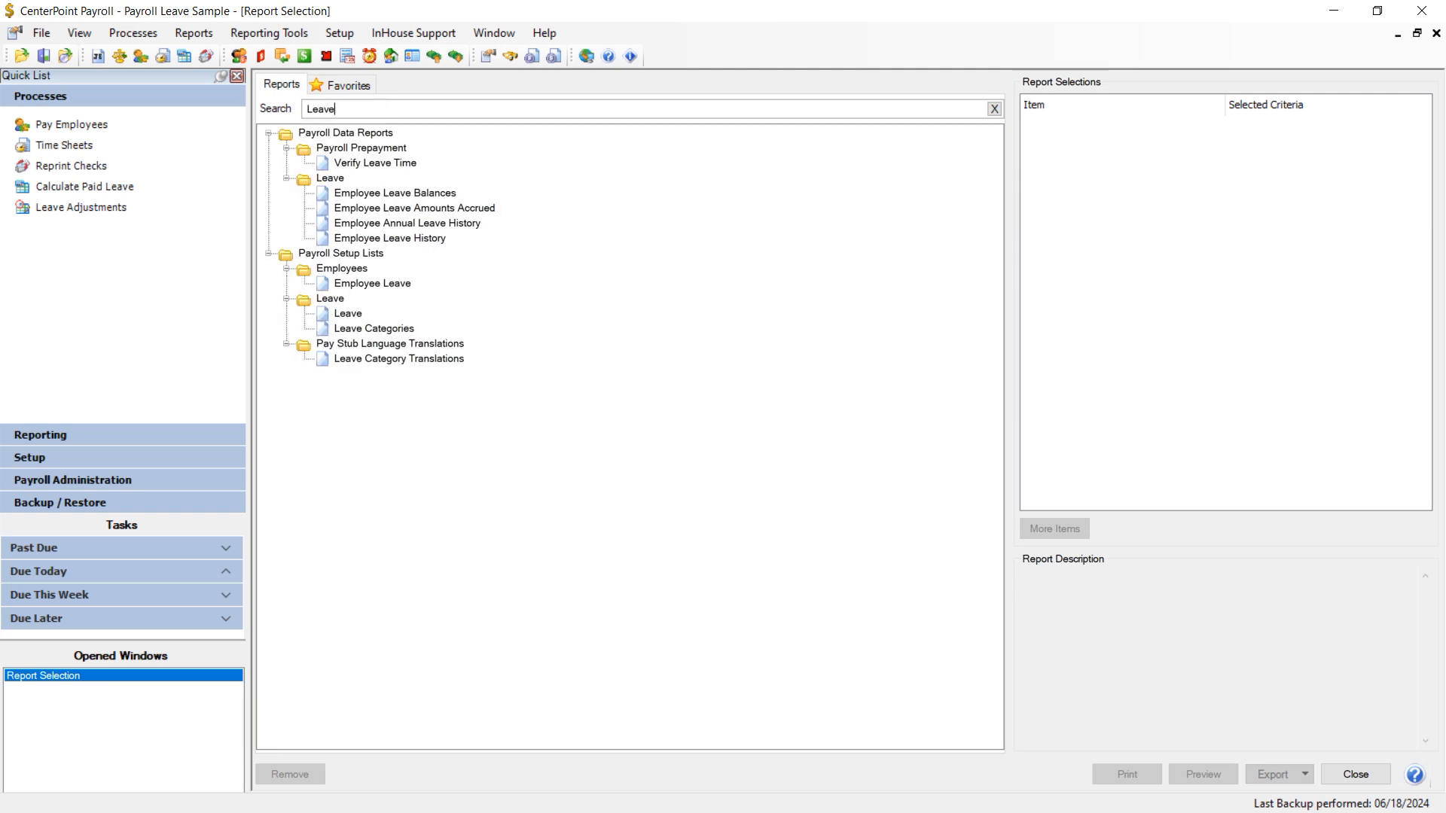
pyautogui.click(407, 197)
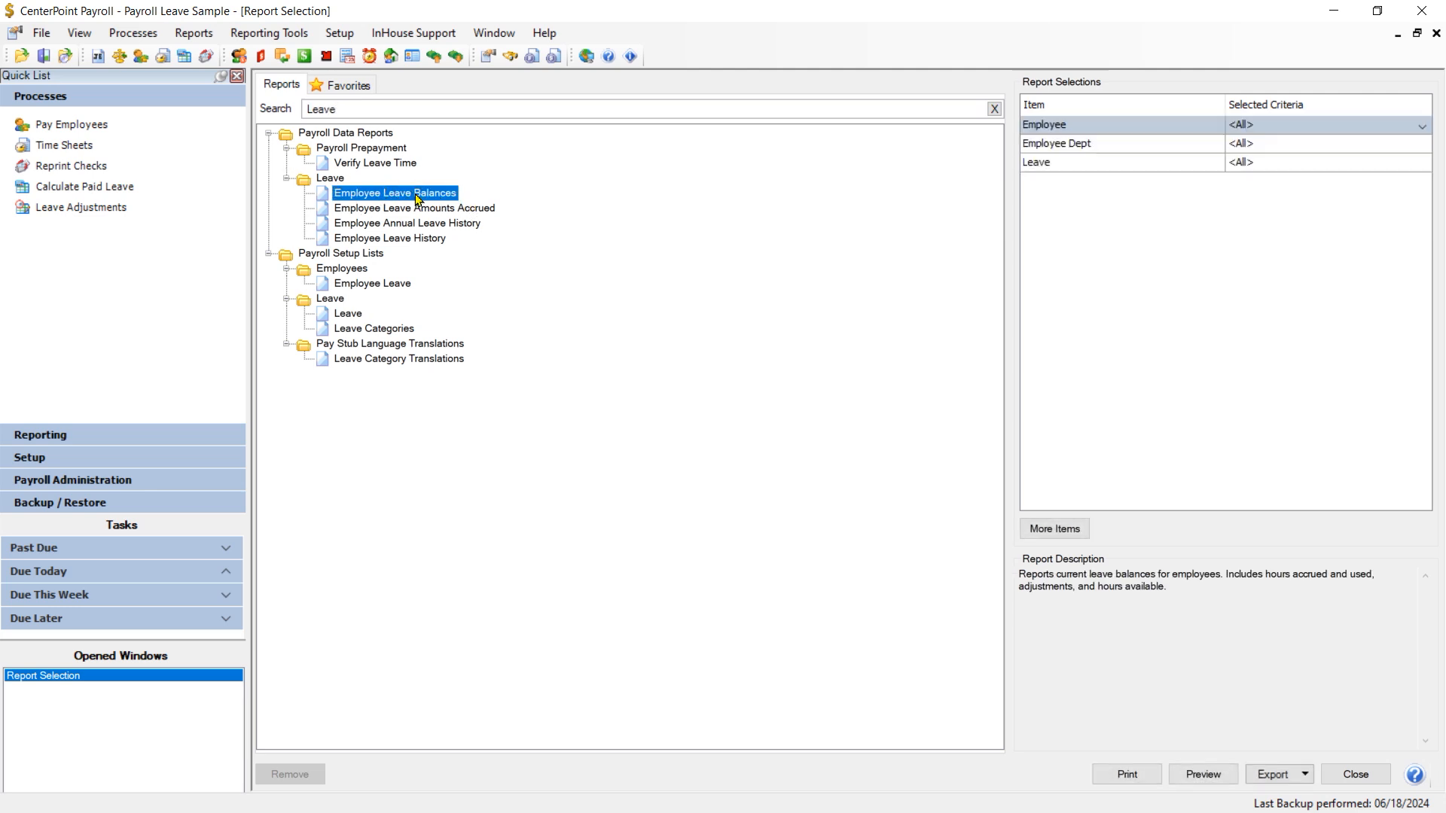
pyautogui.click(1209, 777)
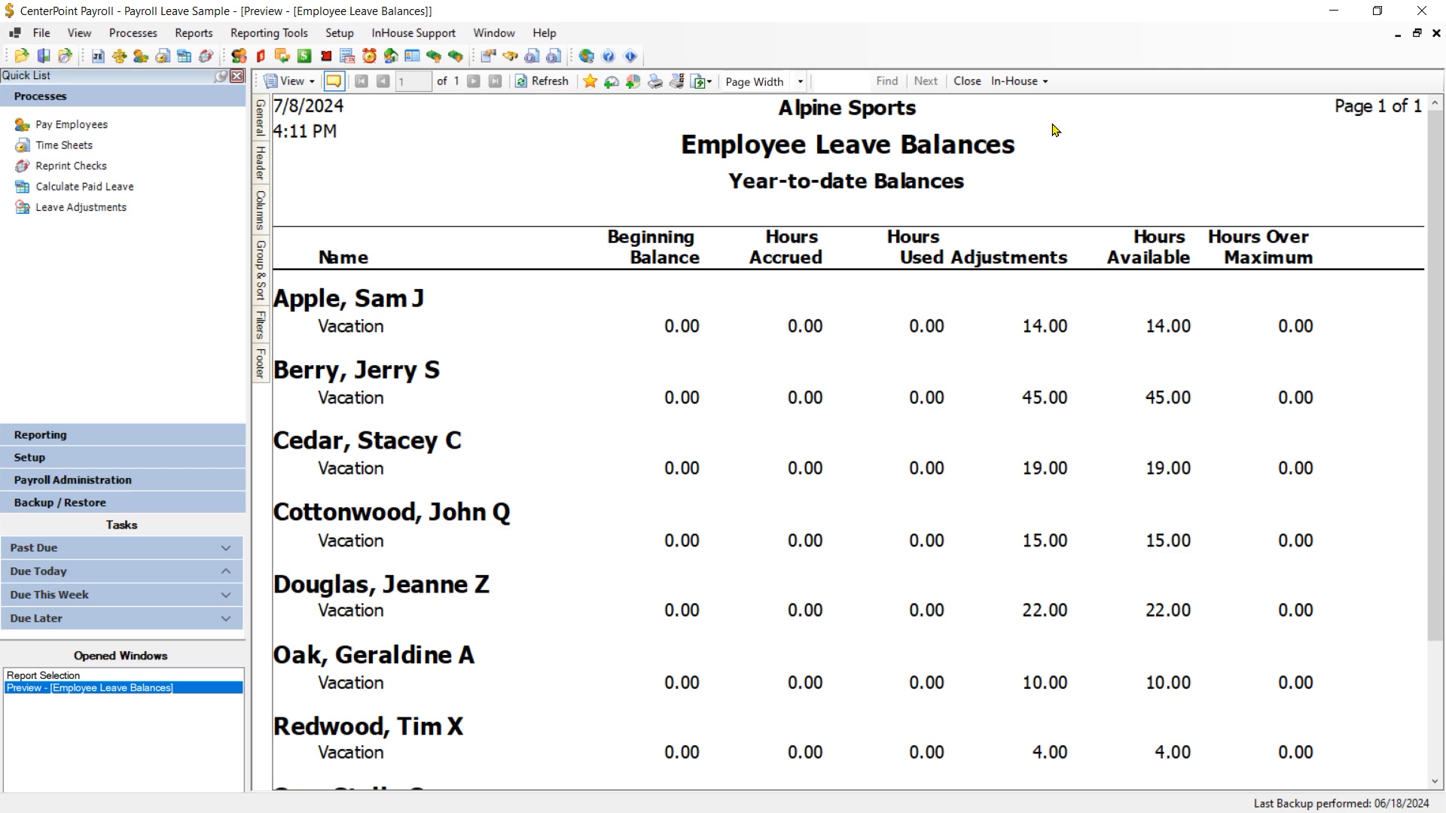
pyautogui.click(967, 82)
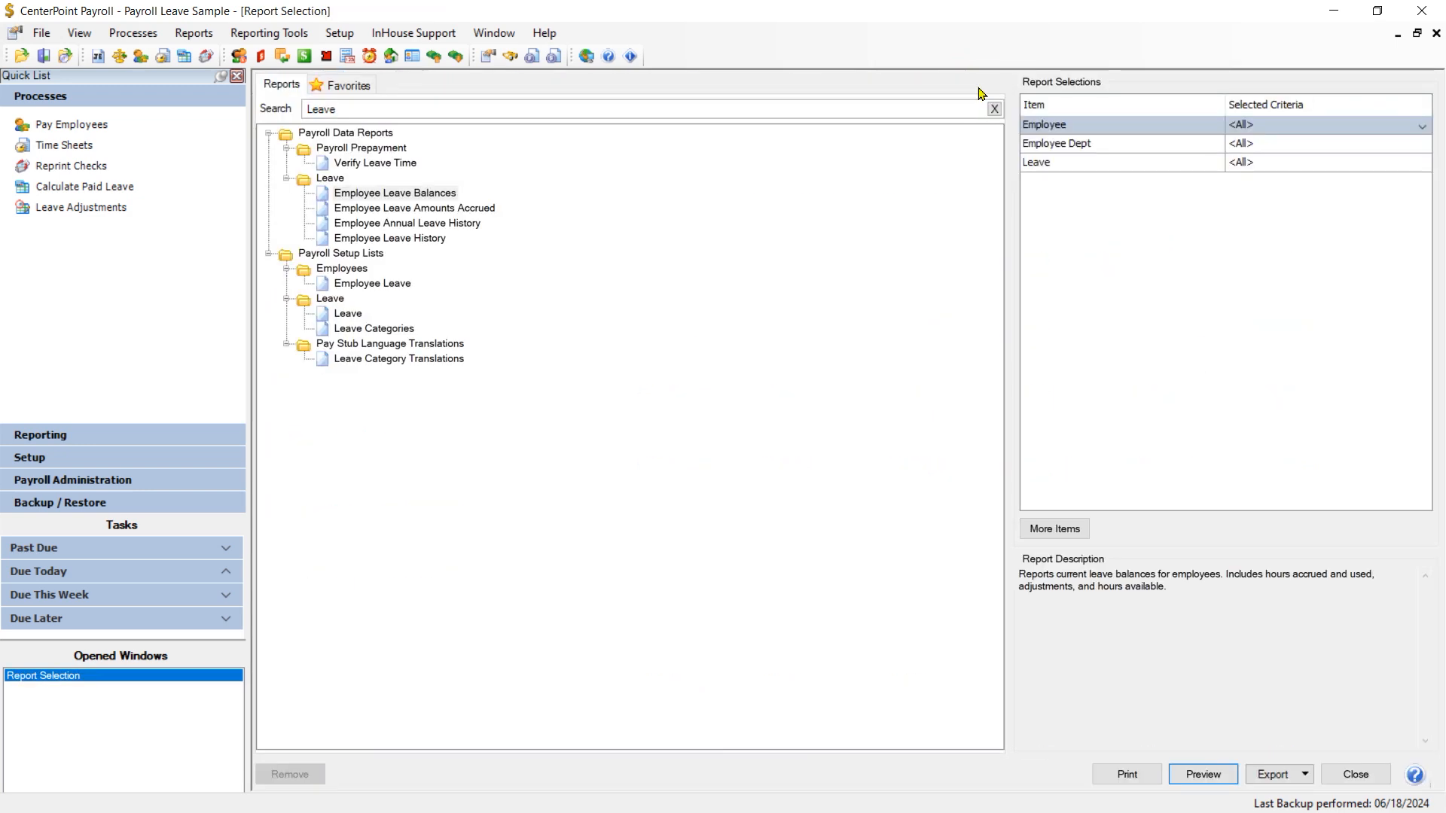
pyautogui.click(1355, 774)
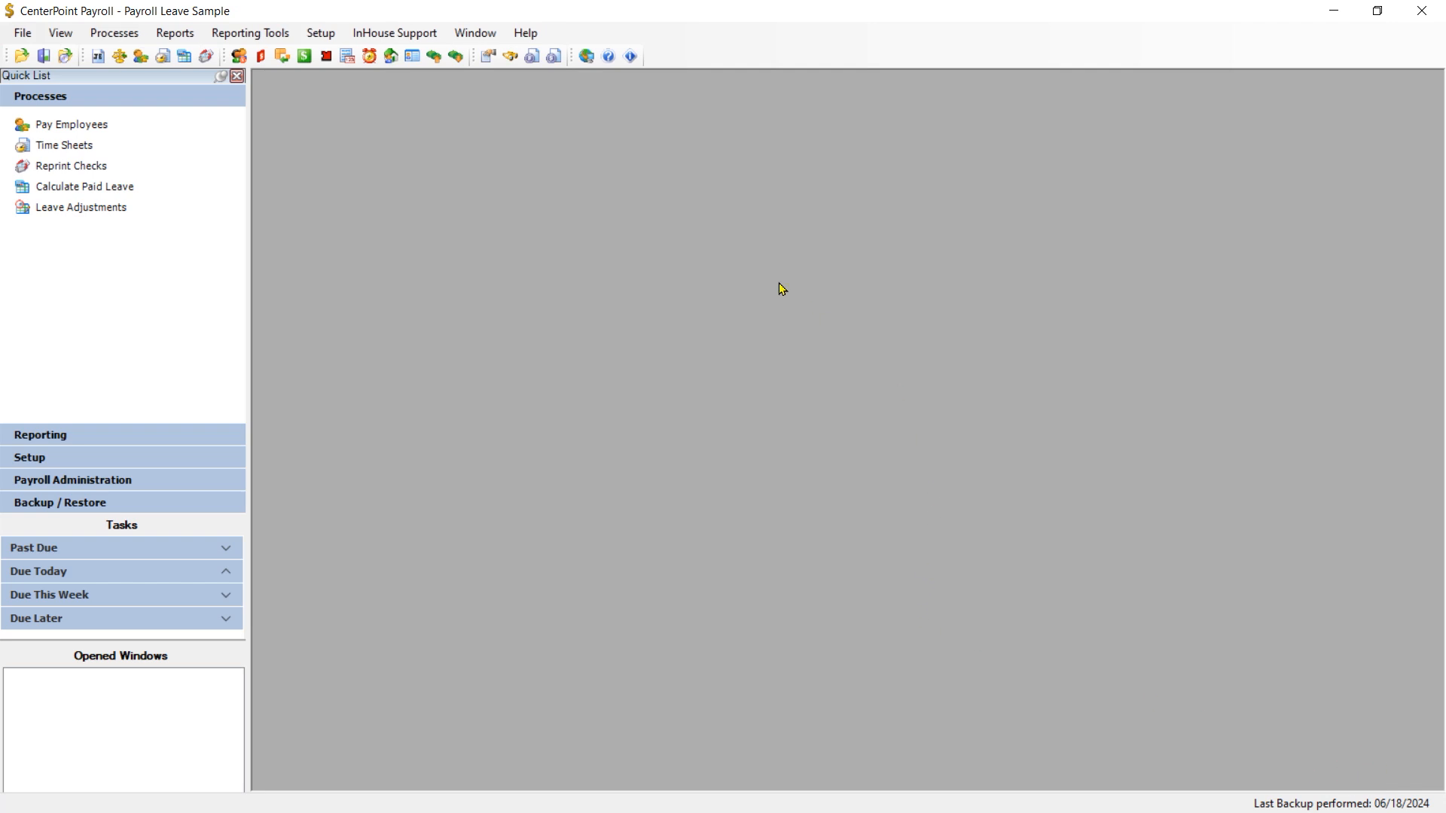